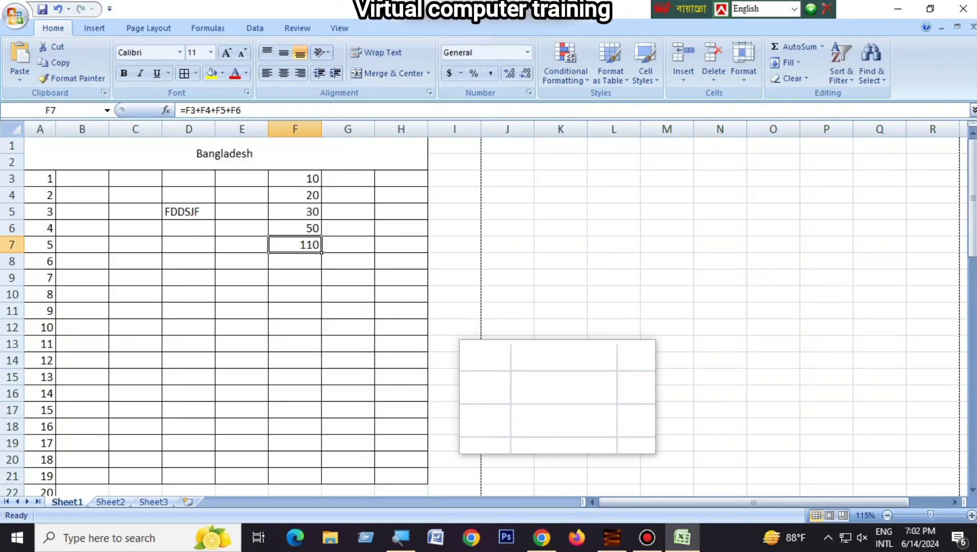
# Step: Enter the formula =F3*F4*F5*F6*F7 in cell F8 to multiply the table's numbers
pyautogui.moveTo(295, 179); pyautogui.dragTo(307, 218)
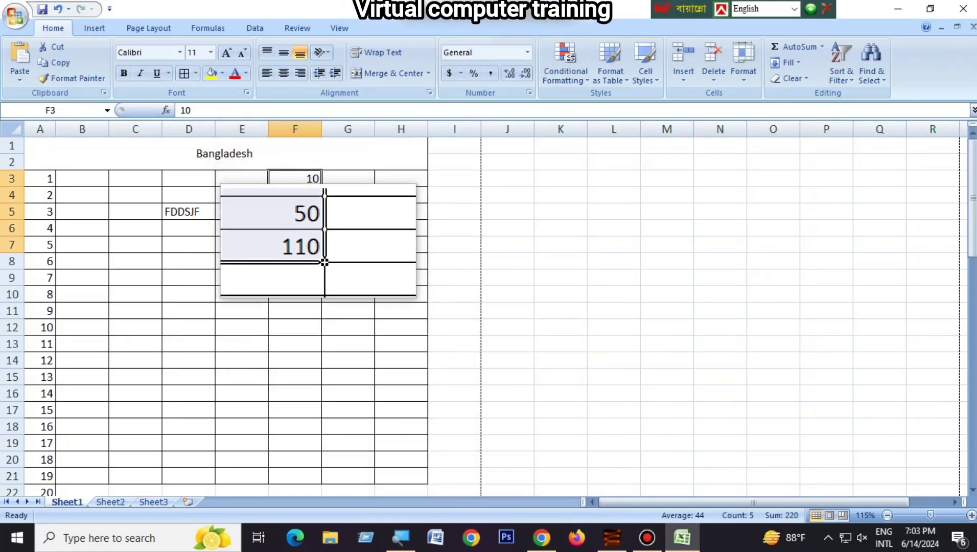
pyautogui.click(318, 266)
pyautogui.write('=')
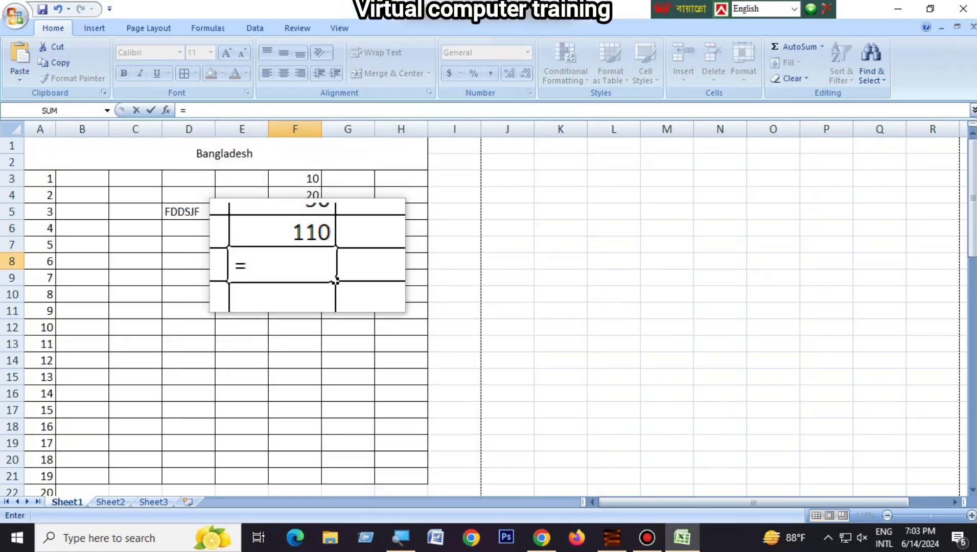
pyautogui.press('Up')
pyautogui.press('Up')
pyautogui.press('Up')
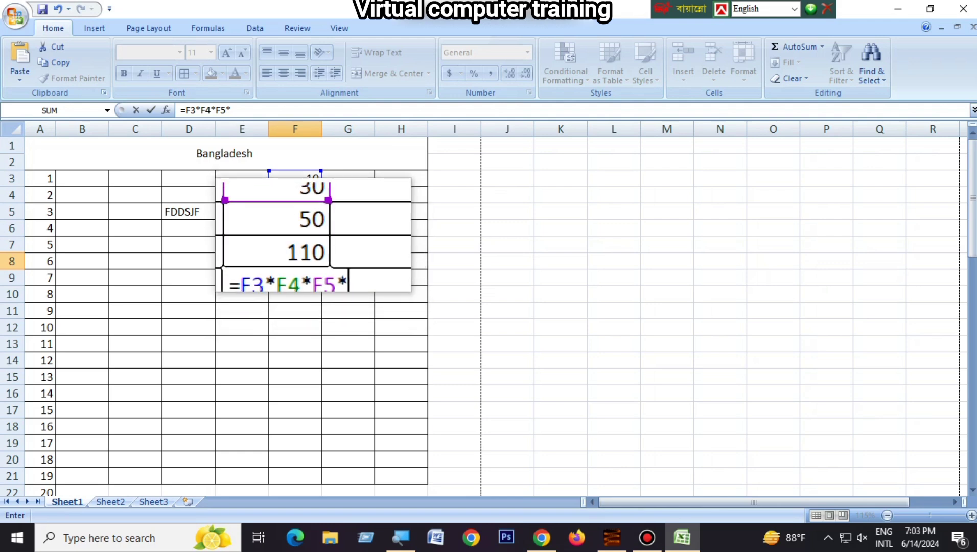
pyautogui.write('*')
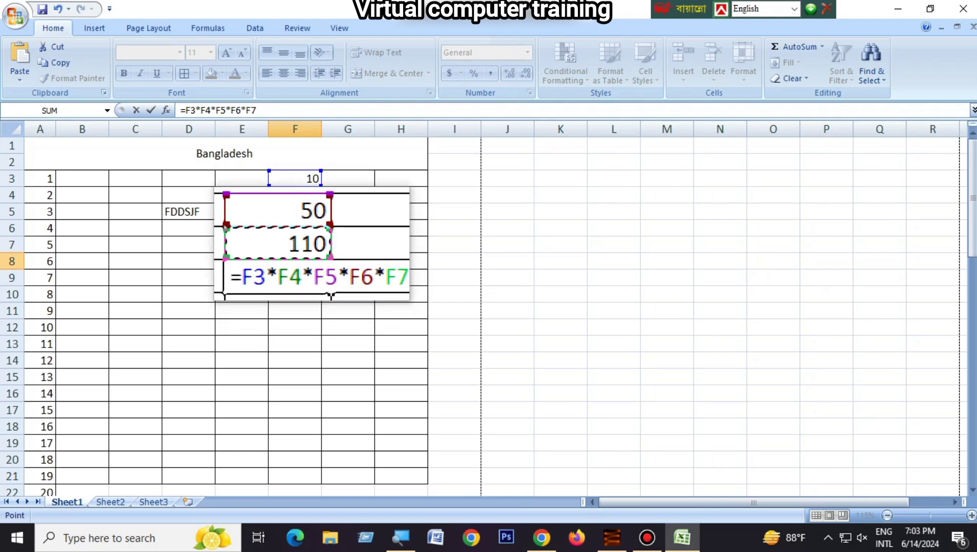
pyautogui.press('Return')
# Step: Review the 33000000 product in F8 and the sum formula in F7
pyautogui.click(297, 261)
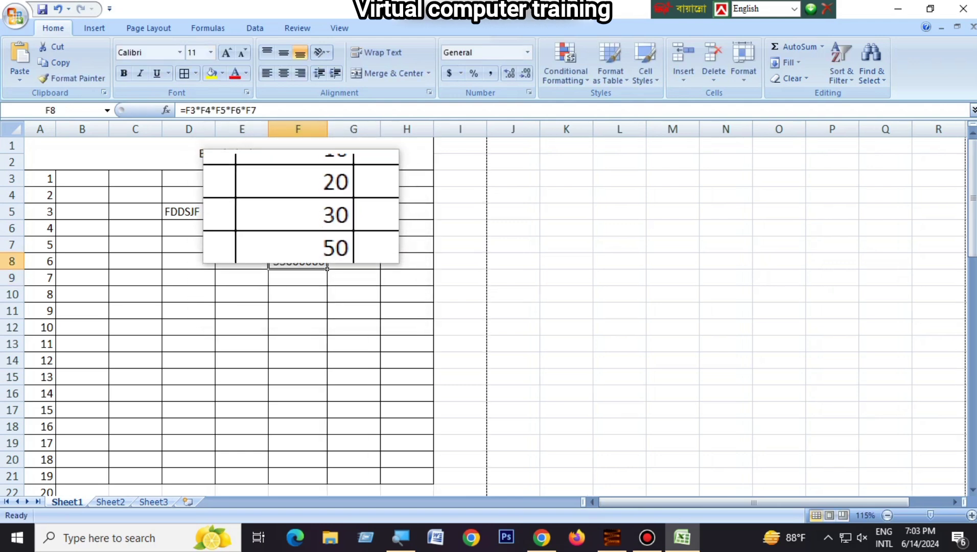
pyautogui.click(325, 252)
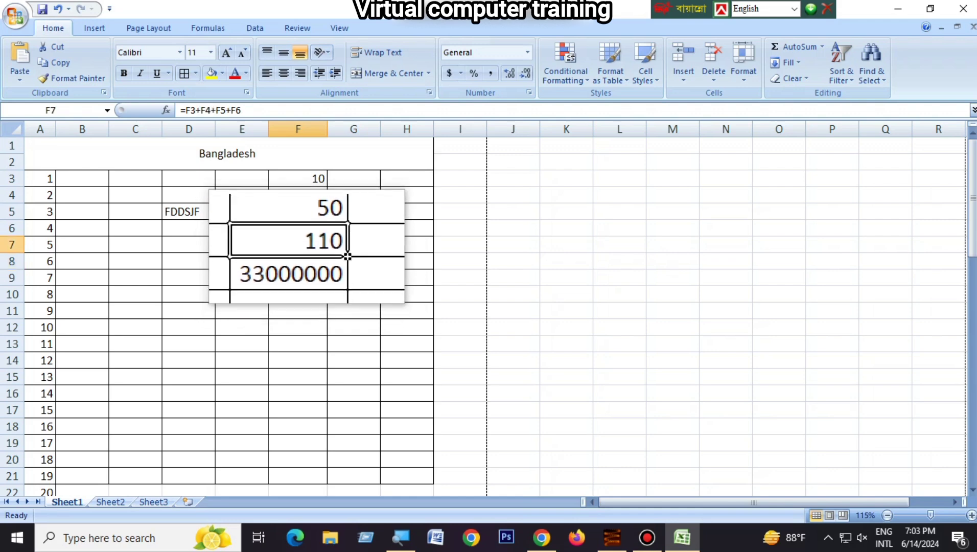
pyautogui.click(325, 283)
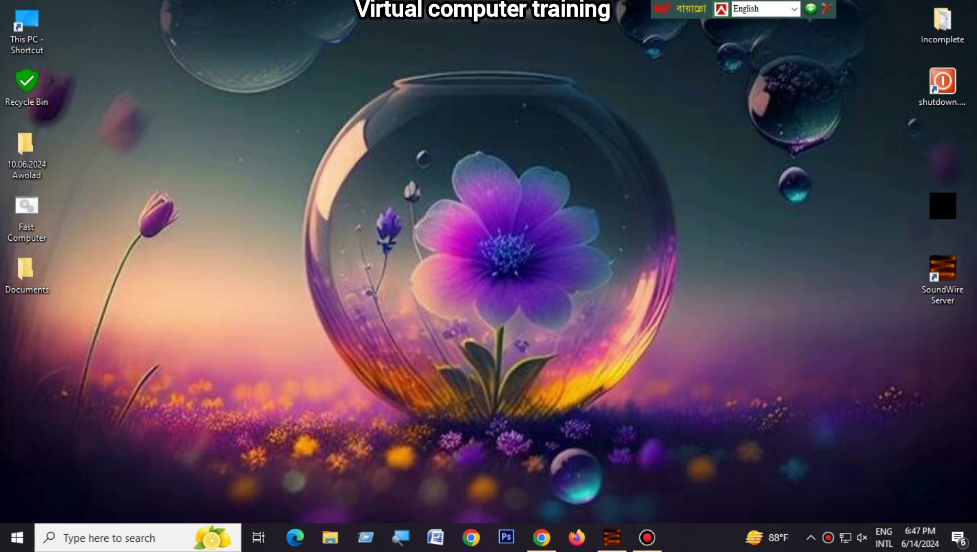
# Step: Create a new Excel worksheet on the desktop and rename it EXCEL CLASS
pyautogui.press('super+plus')
pyautogui.rightClick(304, 119)
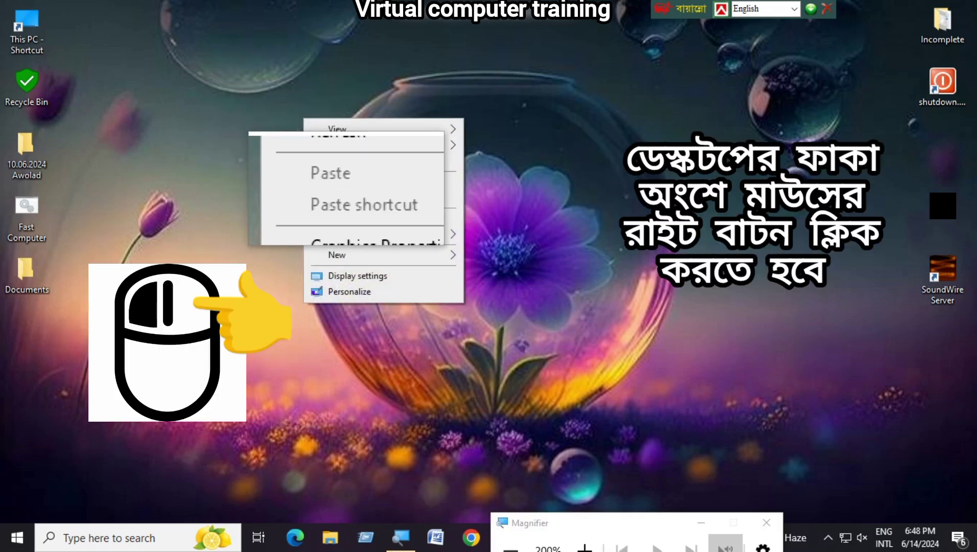
pyautogui.moveTo(381, 255)
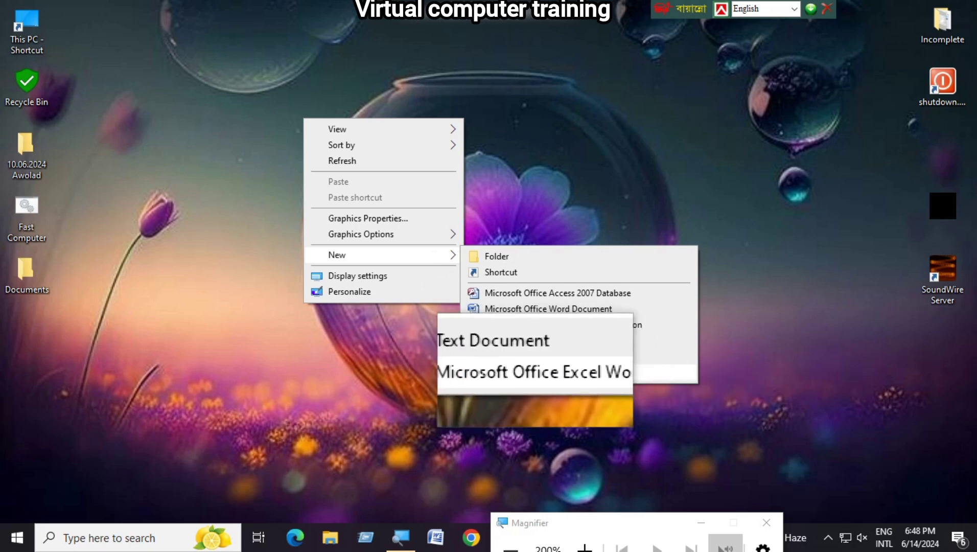
pyautogui.click(535, 371)
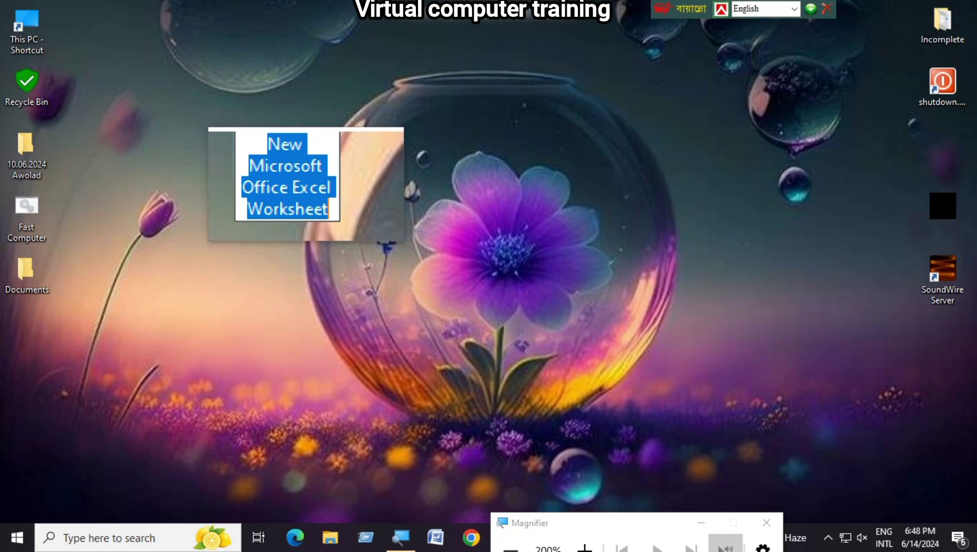
pyautogui.press('BackSpace')
pyautogui.write('EXCEL CLASS')
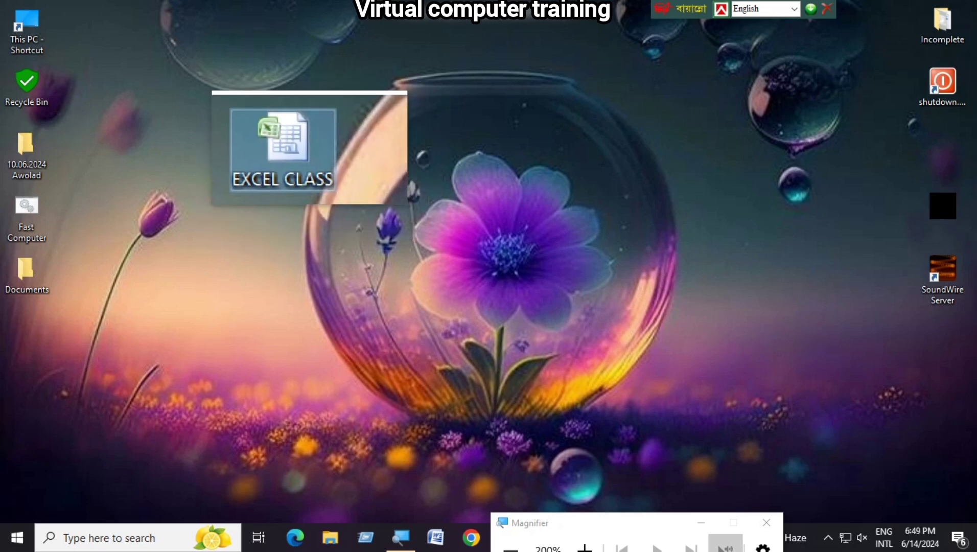
# Step: Move EXCEL CLASS to the left icon column, refresh the desktop, and open the workbook
pyautogui.moveTo(281, 153); pyautogui.dragTo(276, 154)
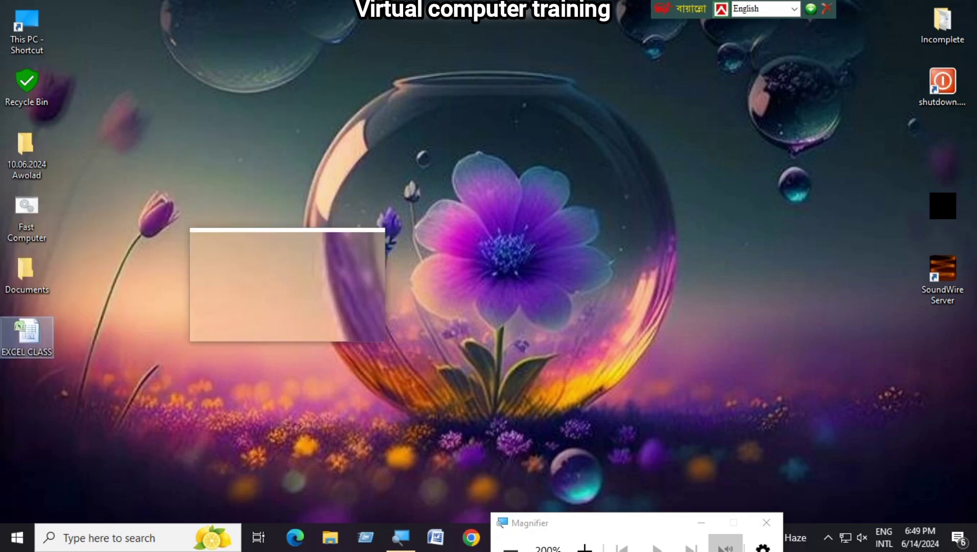
pyautogui.rightClick(367, 236)
pyautogui.click(402, 281)
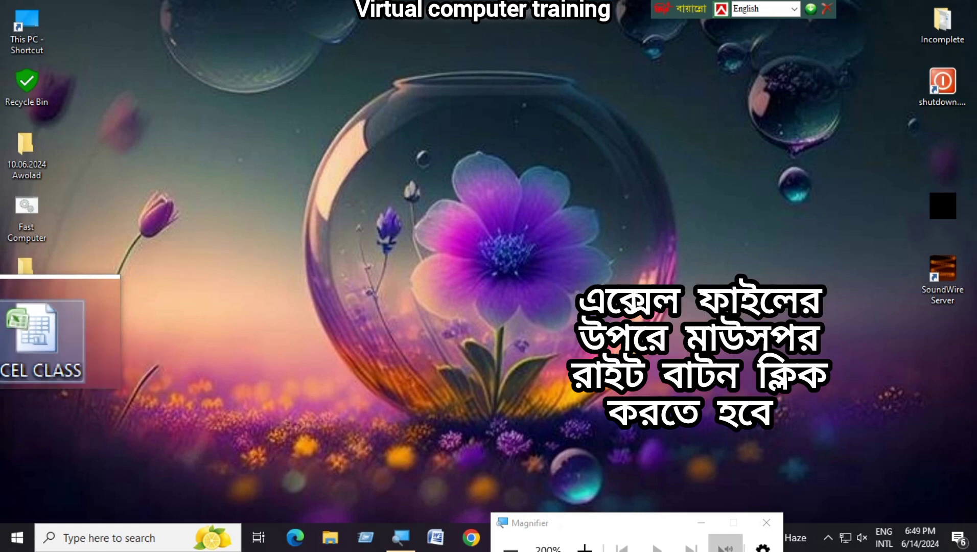
pyautogui.rightClick(23, 333)
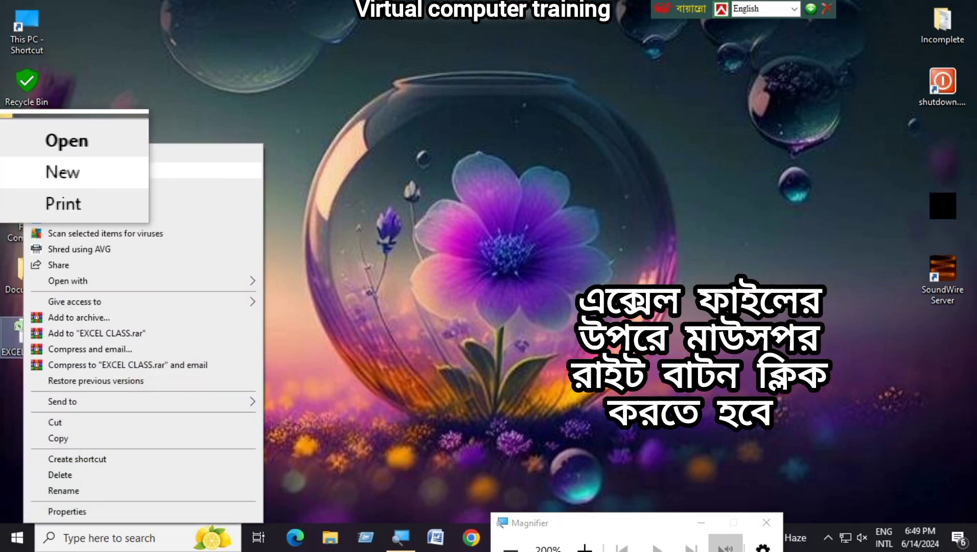
pyautogui.click(64, 153)
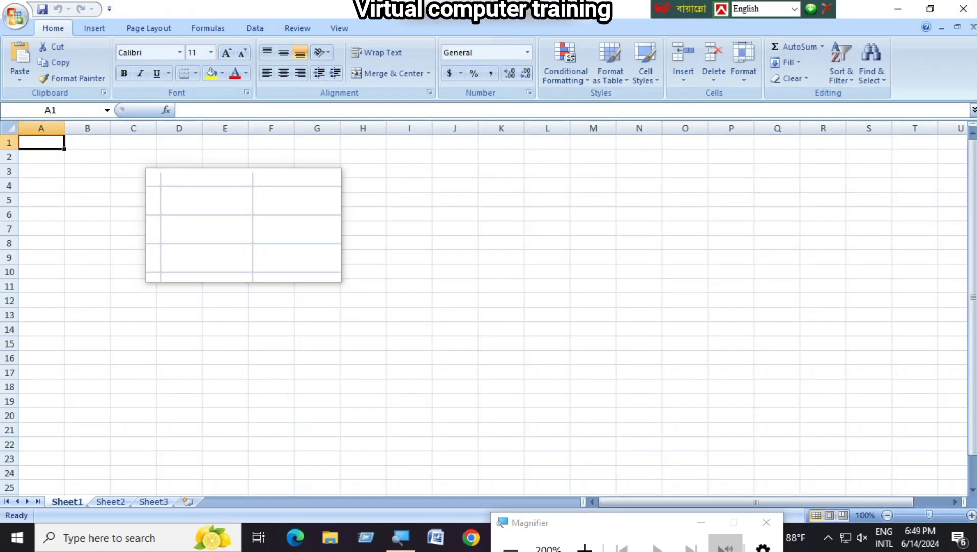
# Step: Open Page Setup through Page Layout's Custom Margins to show the sheet's margin values
pyautogui.click(132, 171)
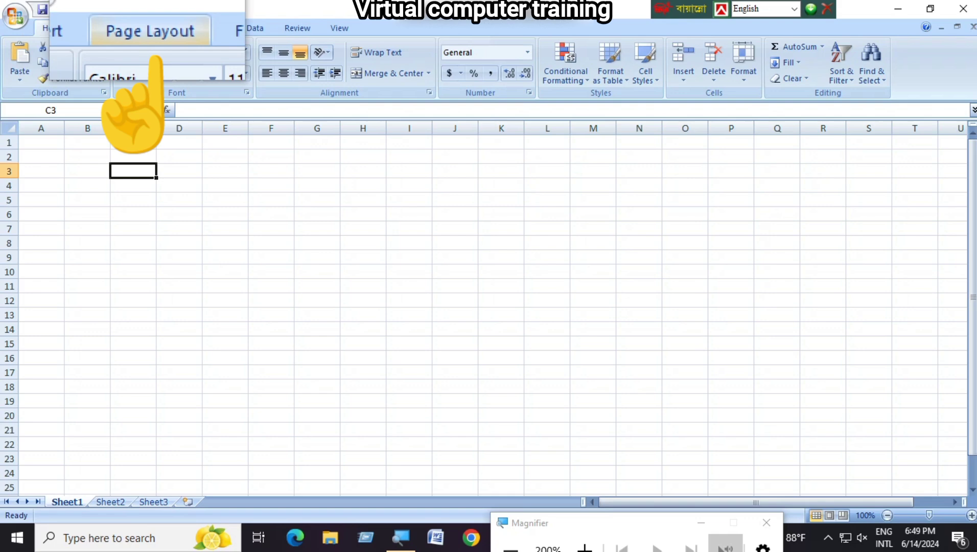
pyautogui.click(150, 30)
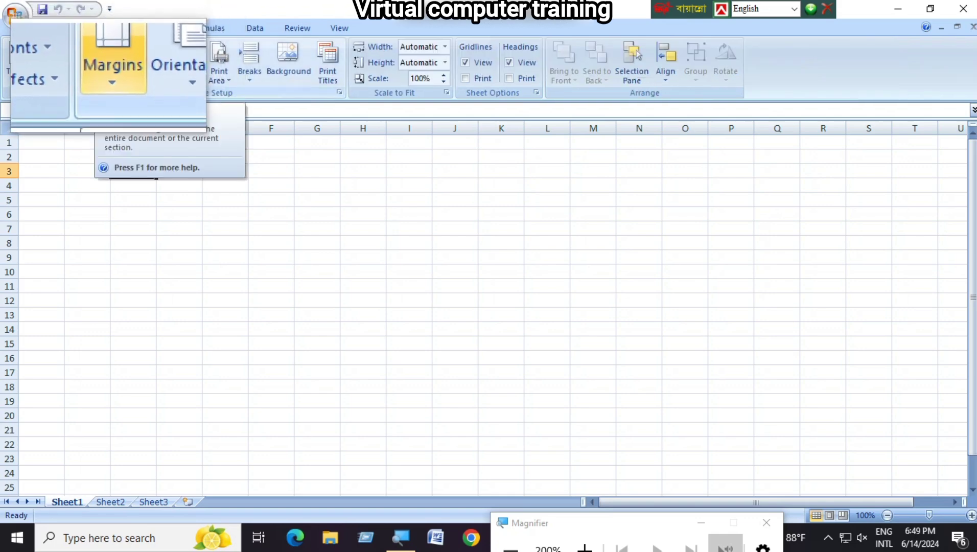
pyautogui.click(109, 74)
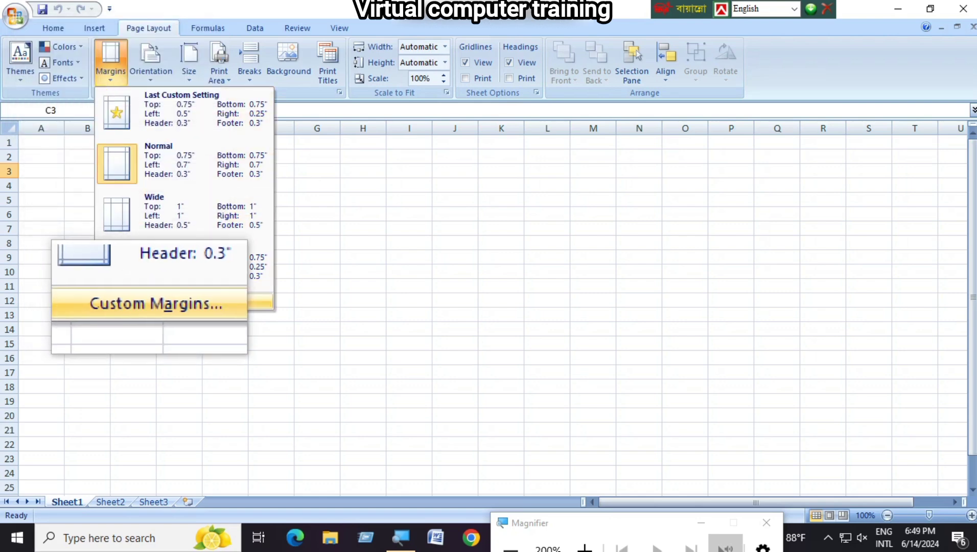
pyautogui.click(149, 303)
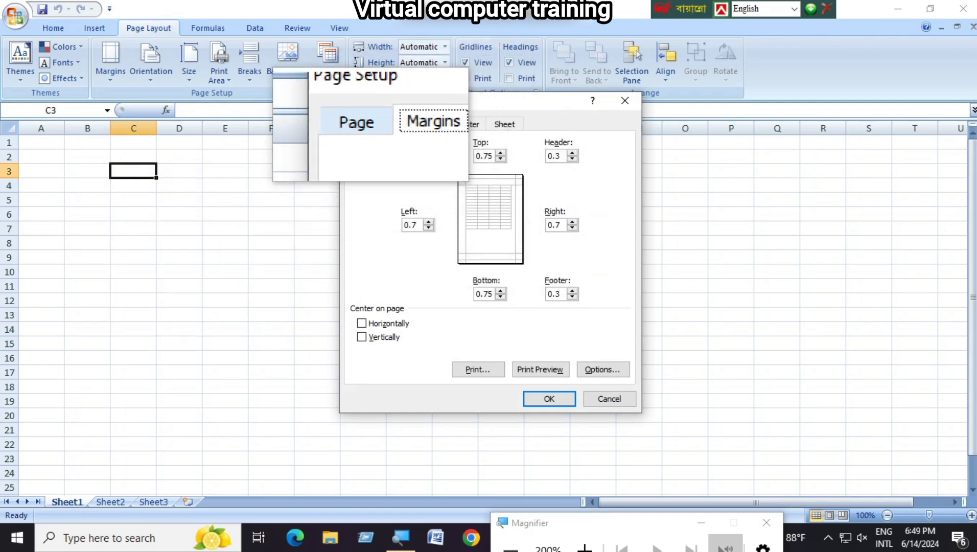
# Step: Set the sheet's paper size to A4 in Page Setup and apply it
pyautogui.click(363, 124)
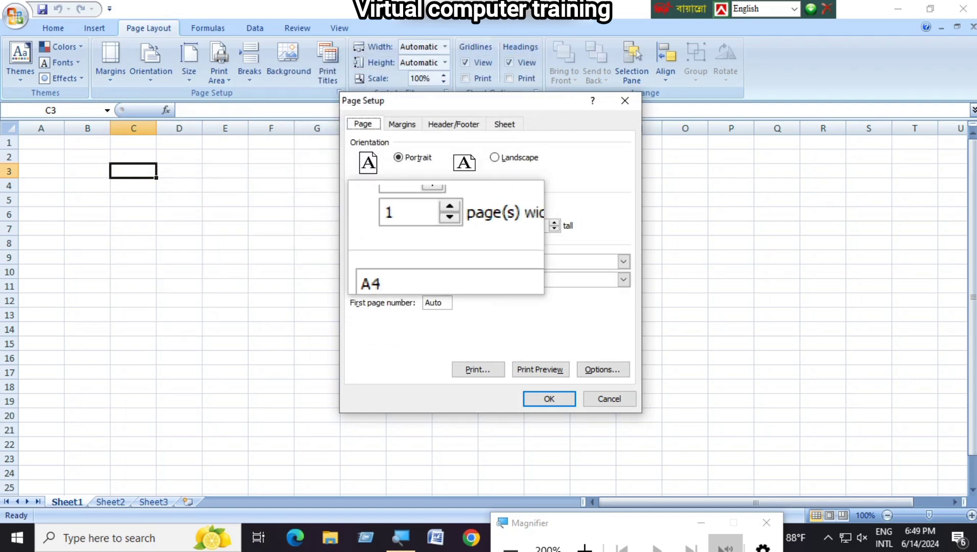
pyautogui.click(459, 261)
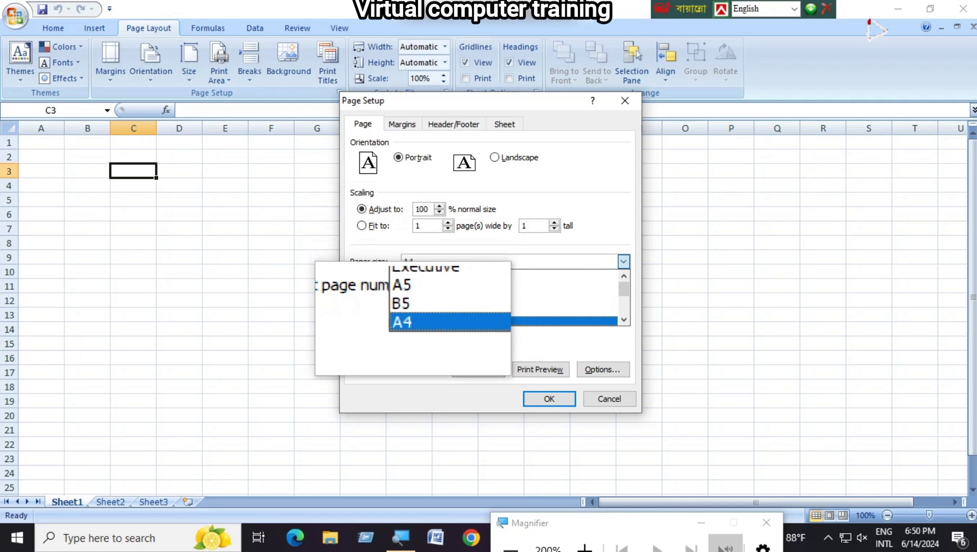
pyautogui.click(413, 320)
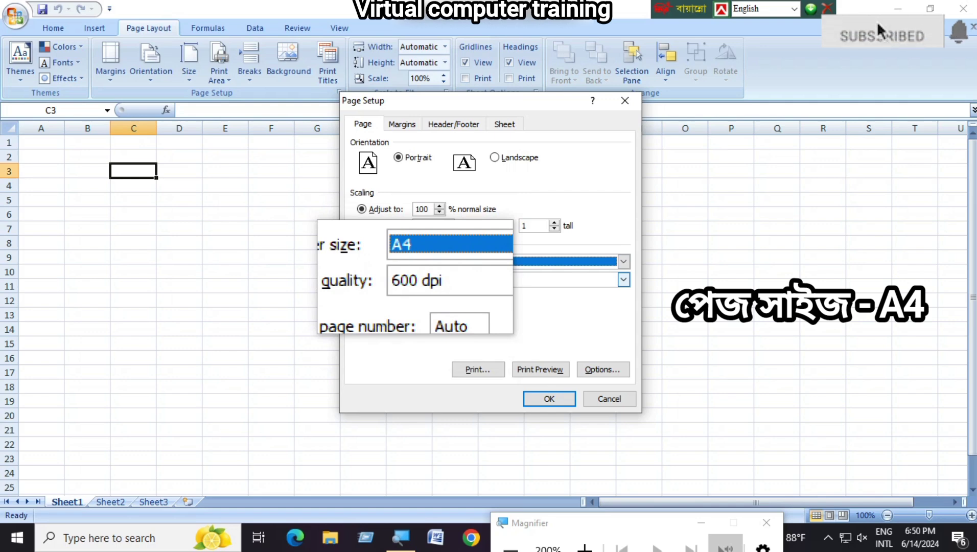
pyautogui.click(402, 124)
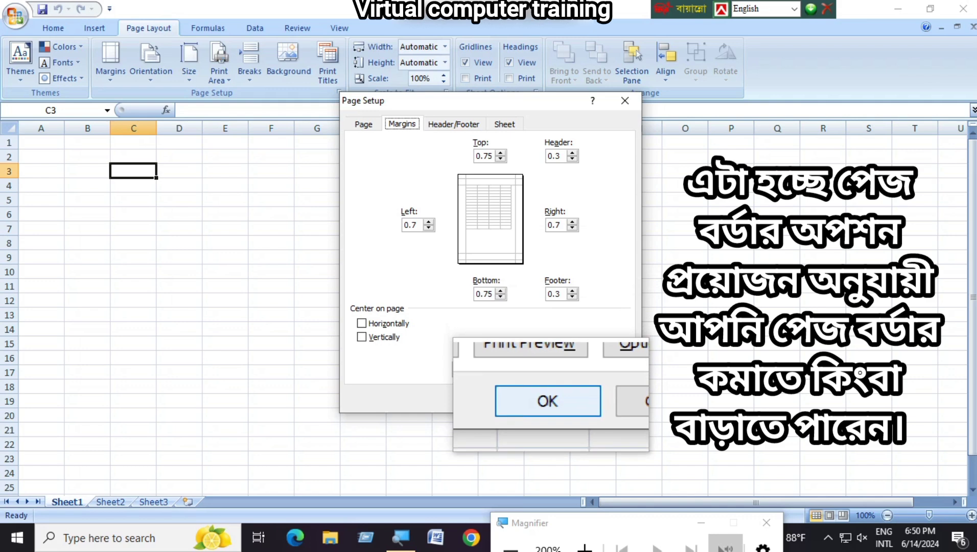
pyautogui.click(549, 398)
# Step: After checking the page breaks, enter the sample text FDDSJF in cell D5
pyautogui.scroll(-5, 317, 242)
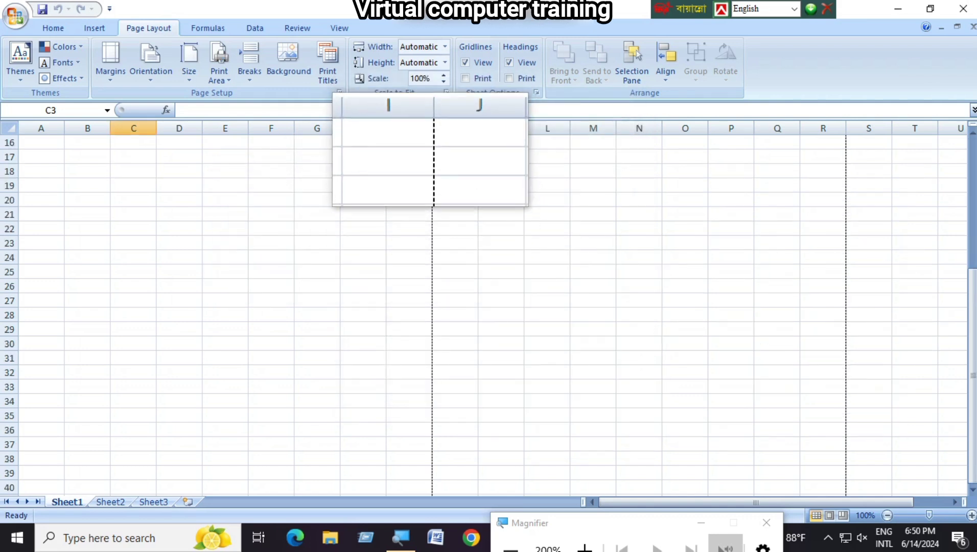
pyautogui.scroll(-5, 430, 256)
pyautogui.scroll(-3, 420, 348)
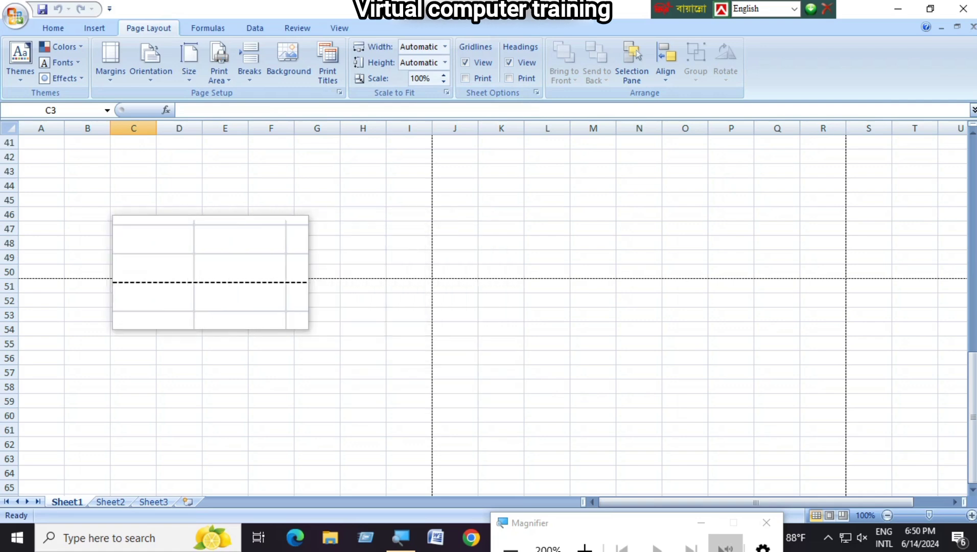
pyautogui.scroll(2, 72, 275)
pyautogui.scroll(12, 82, 298)
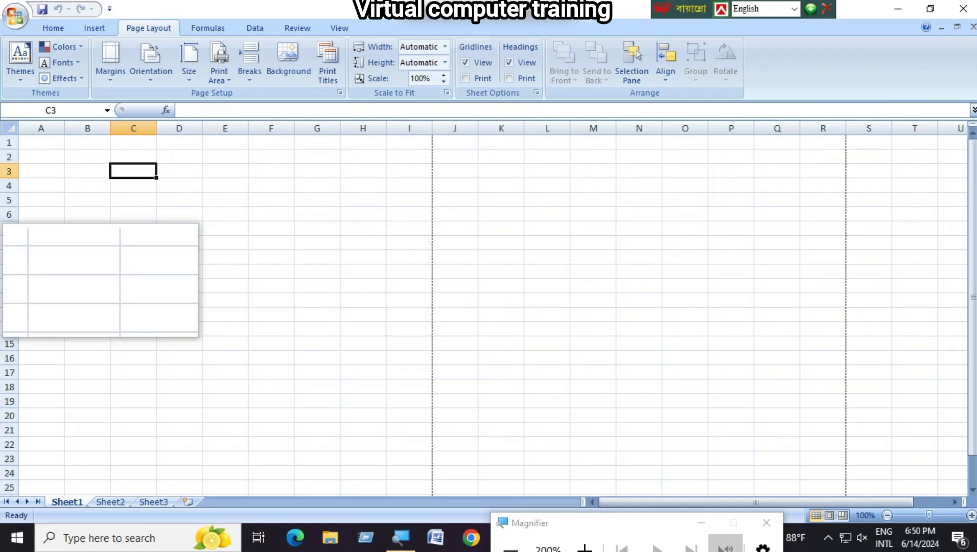
pyautogui.click(40, 128)
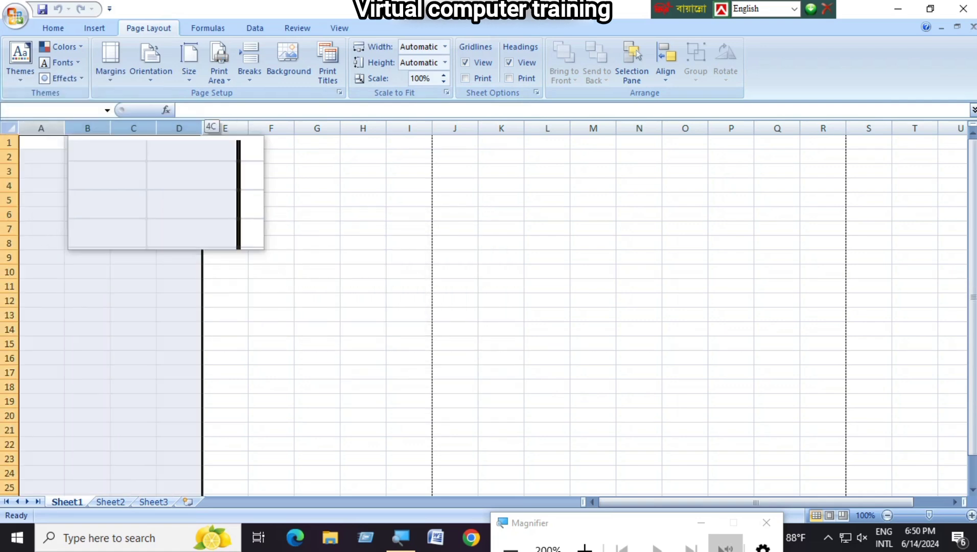
pyautogui.click(209, 219)
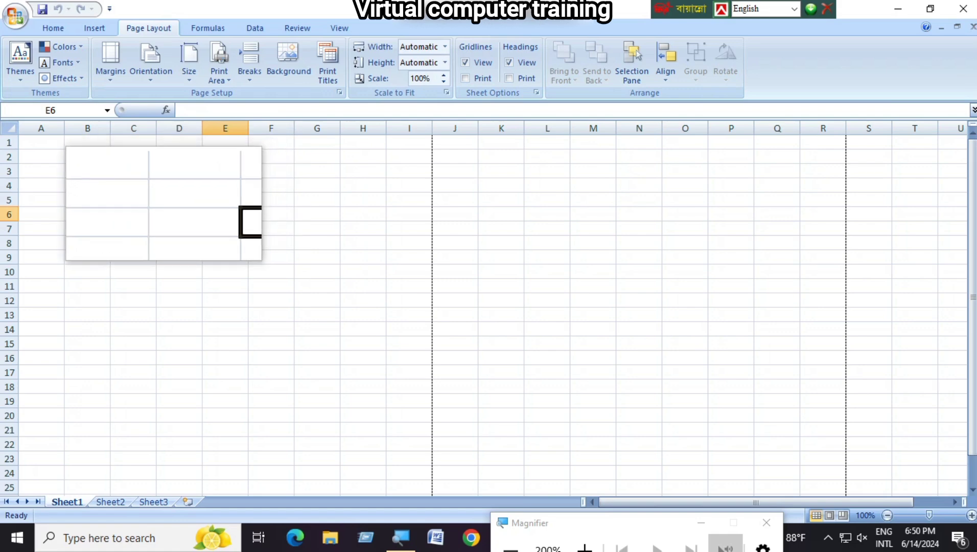
pyautogui.write('FDDSJF')
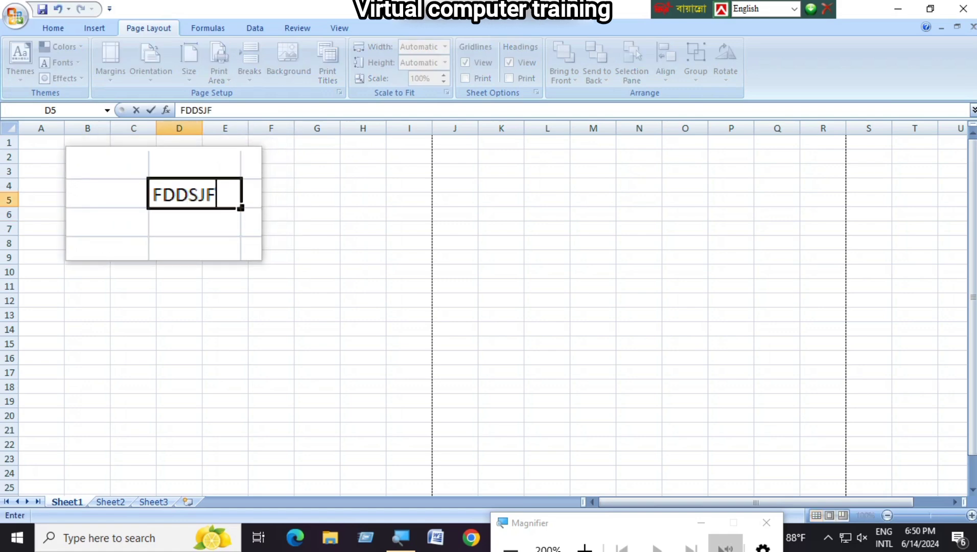
pyautogui.click(180, 300)
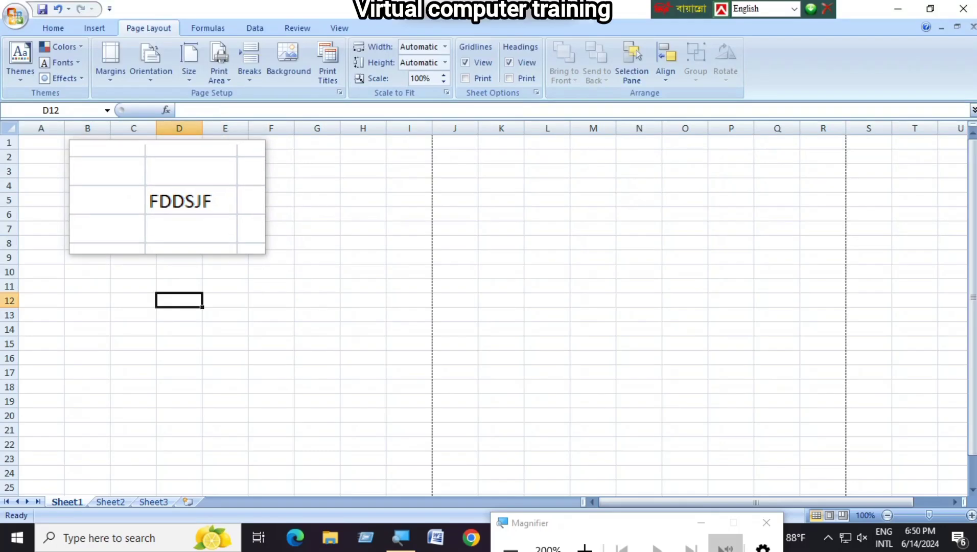
pyautogui.click(20, 18)
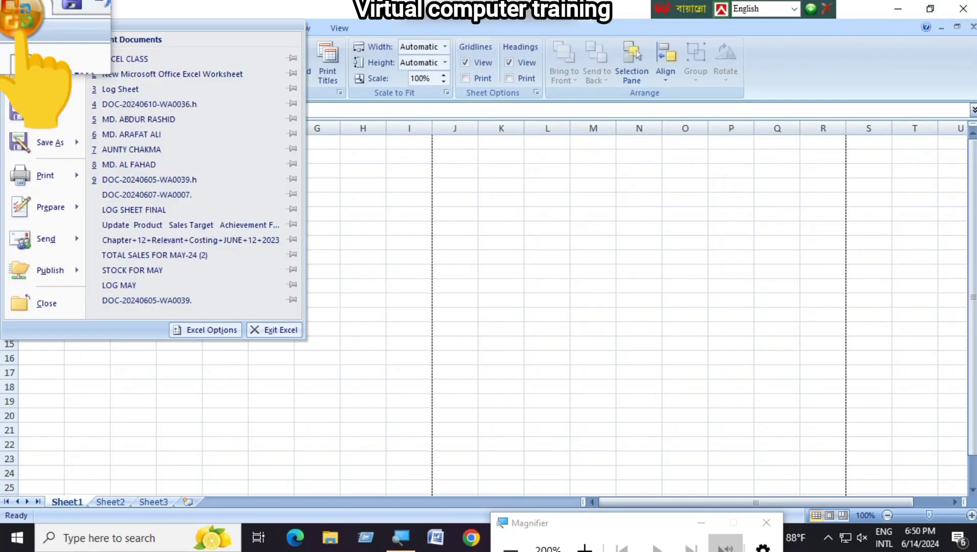
pyautogui.moveTo(21, 176)
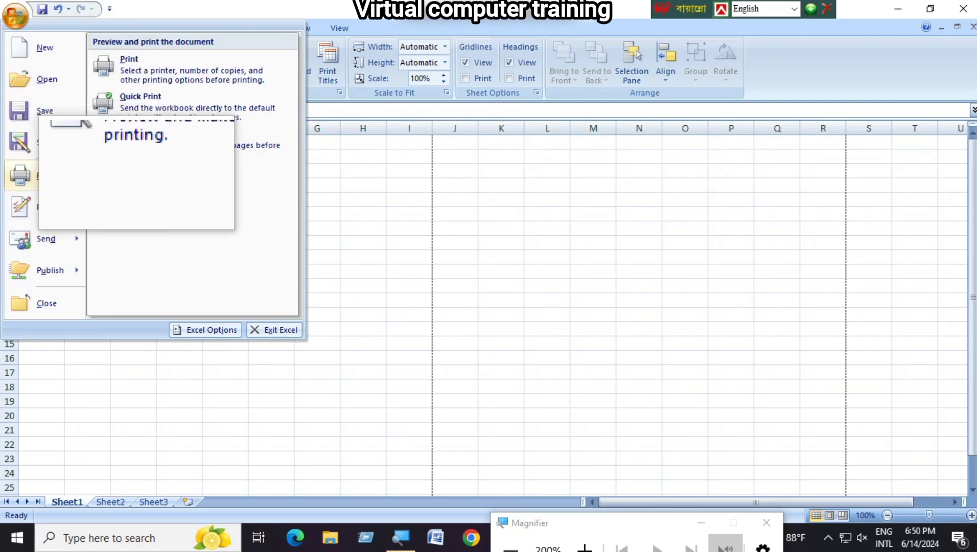
pyautogui.click(153, 143)
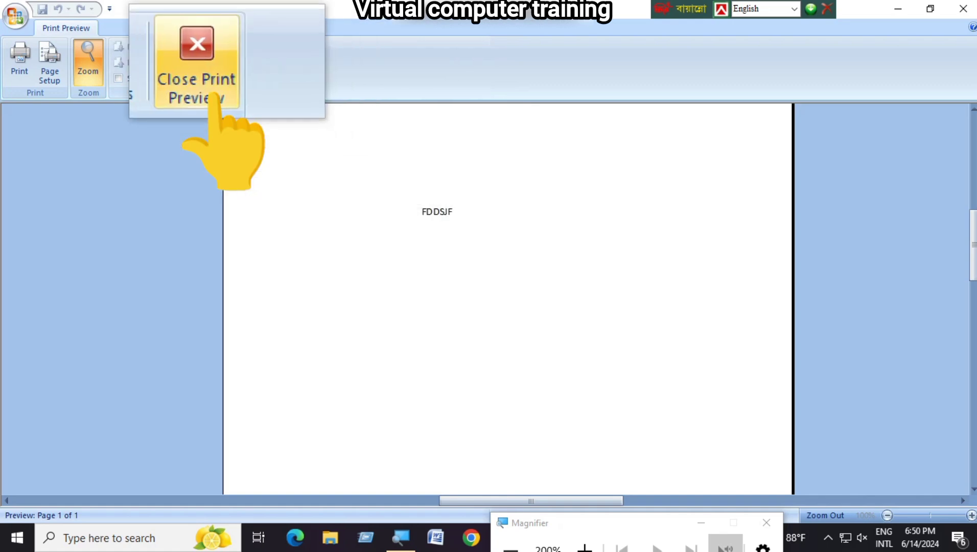
pyautogui.click(212, 62)
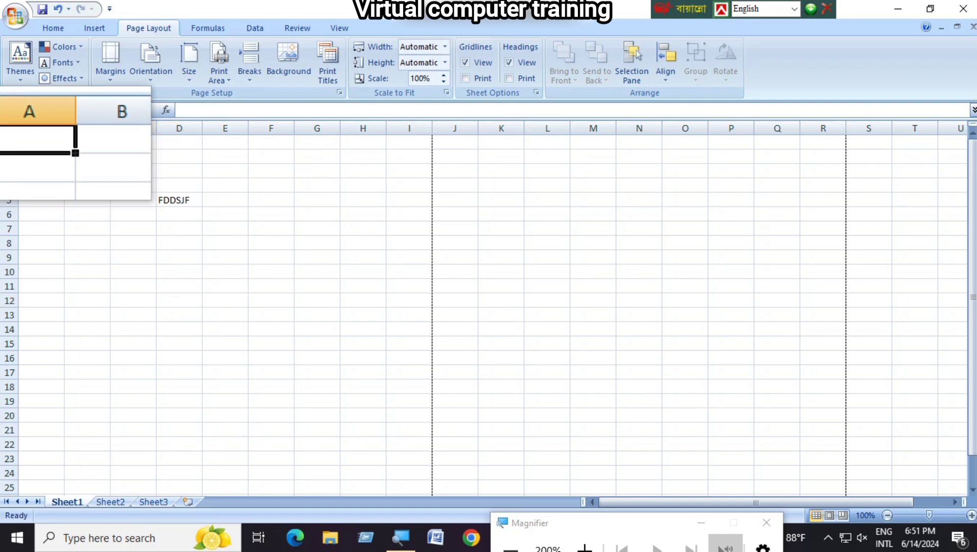
# Step: Apply All Borders to the range A1:H21
pyautogui.moveTo(54, 145)
pyautogui.mouseDown()
pyautogui.moveTo(292, 329)
pyautogui.moveTo(327, 418)
pyautogui.moveTo(356, 428)
pyautogui.mouseUp()
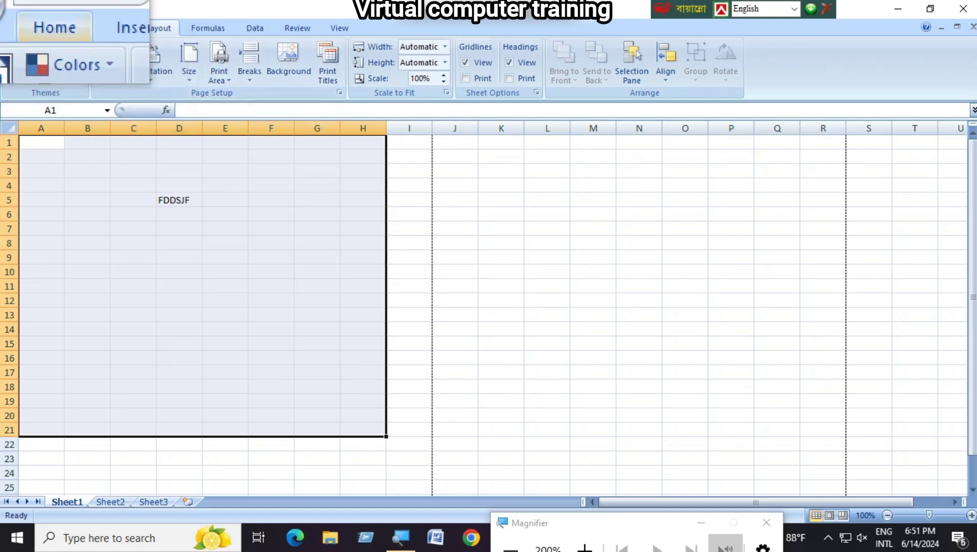
pyautogui.click(23, 28)
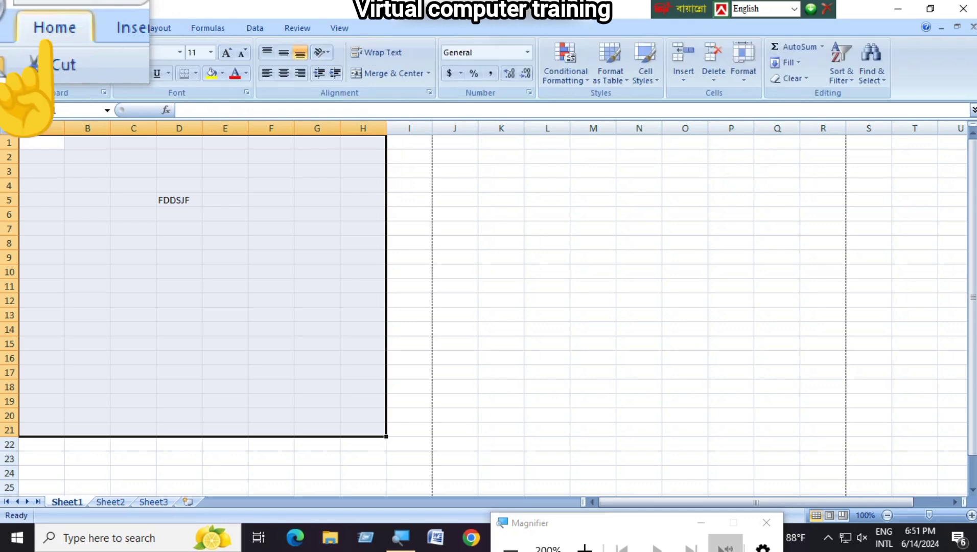
pyautogui.click(199, 72)
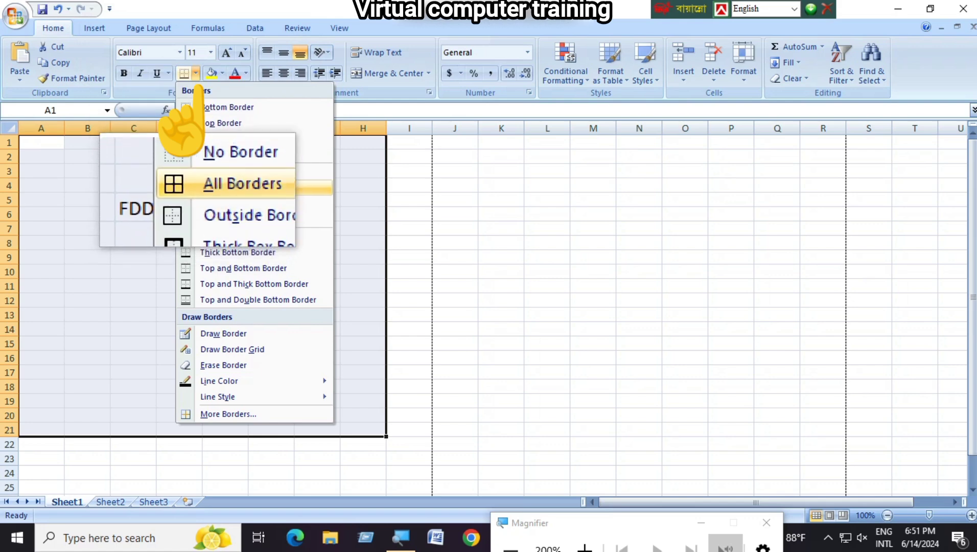
pyautogui.click(230, 187)
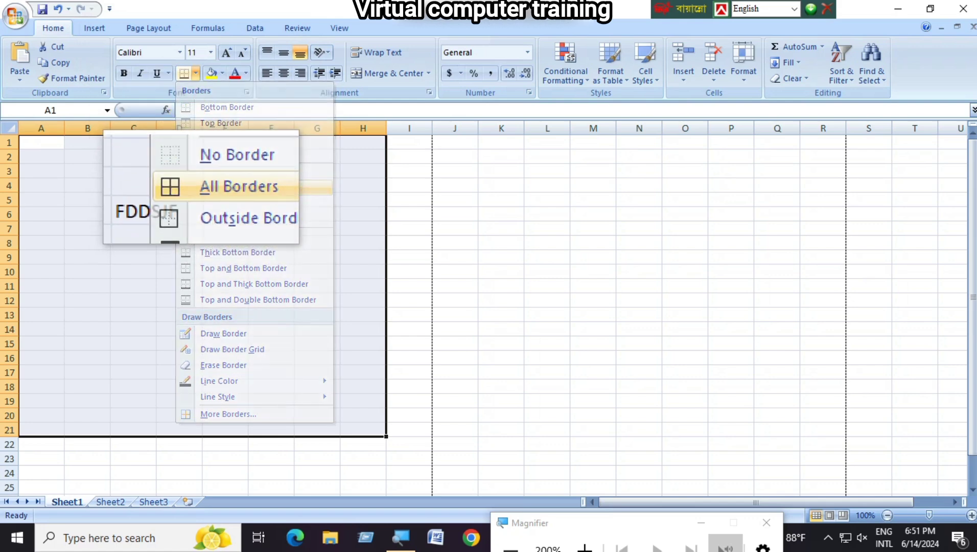
pyautogui.click(271, 286)
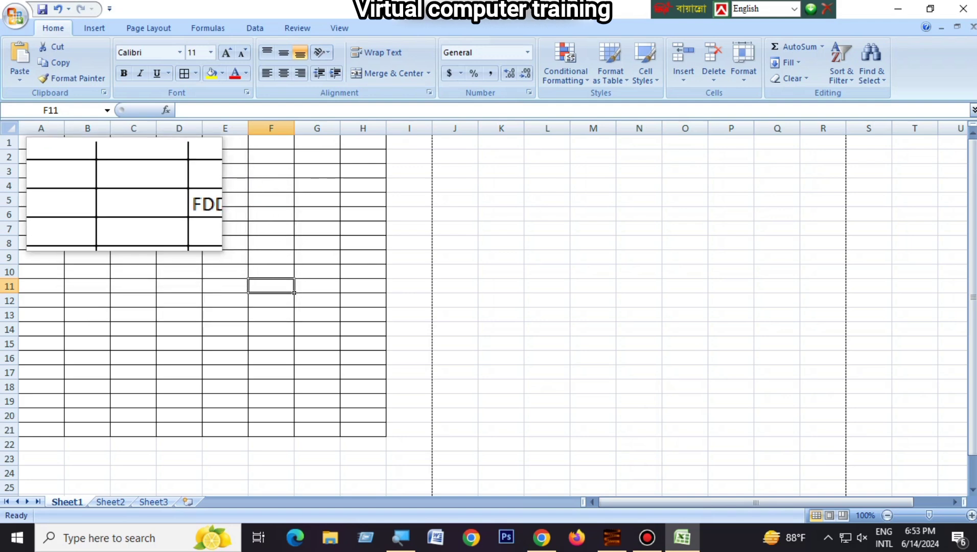
# Step: Select cells B3 through E11, then clear the selection
pyautogui.click(106, 175)
pyautogui.moveTo(110, 178); pyautogui.dragTo(240, 286)
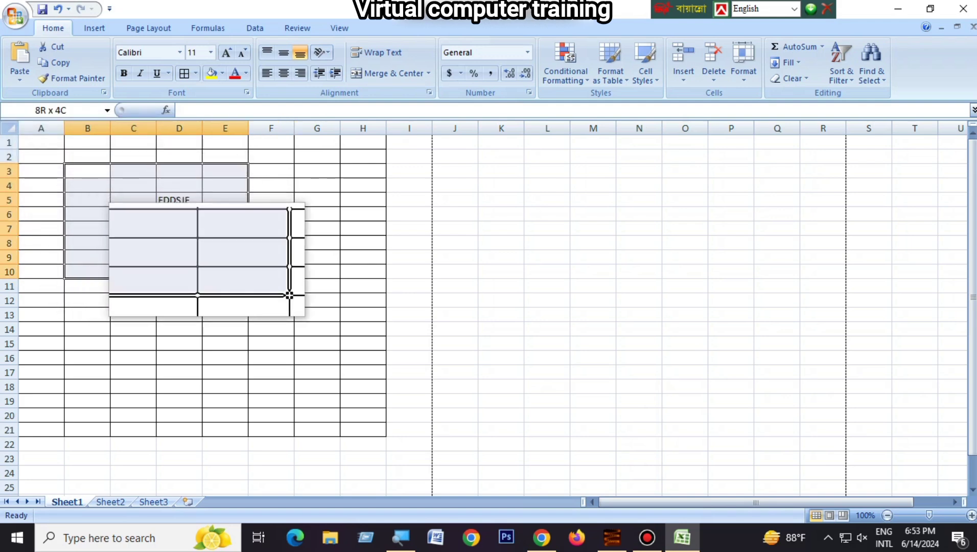
pyautogui.click(240, 286)
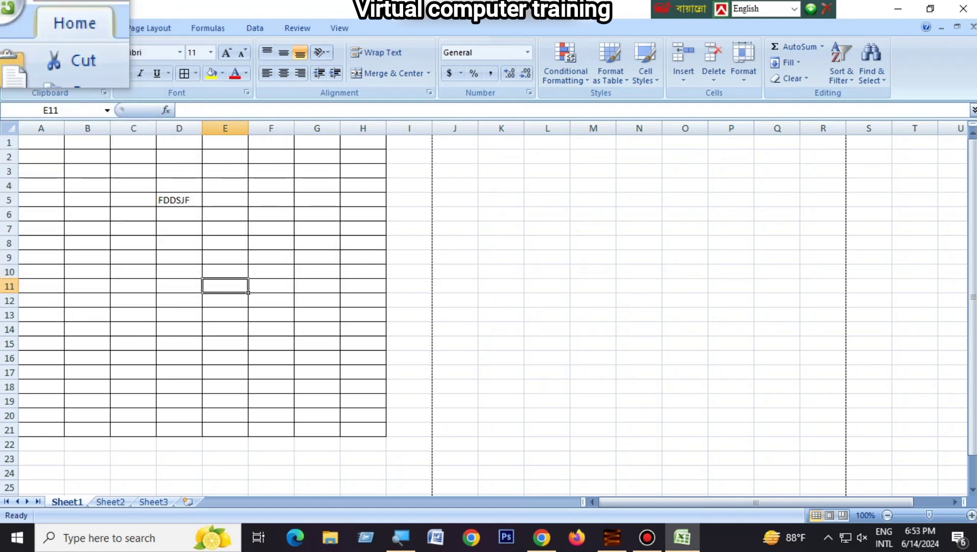
pyautogui.click(16, 15)
pyautogui.moveTo(43, 174)
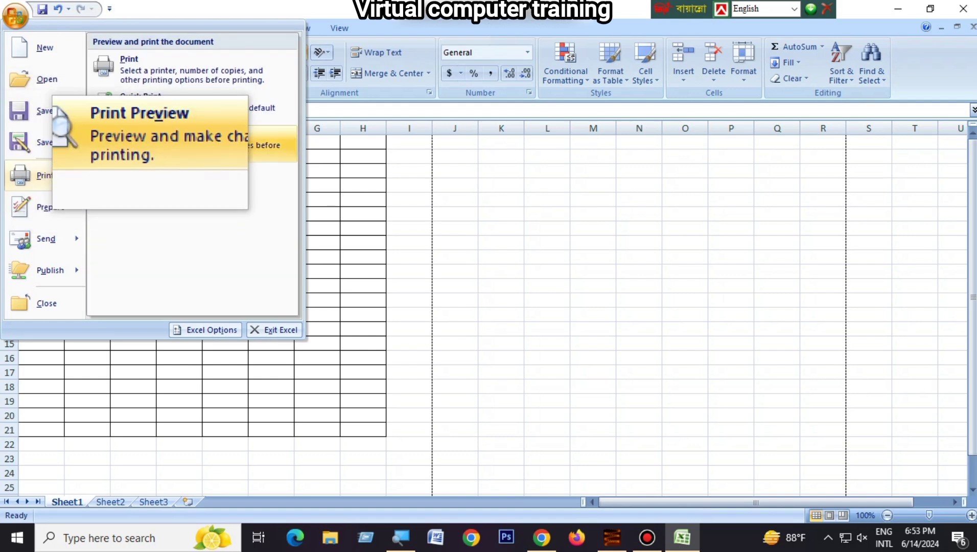
pyautogui.click(143, 136)
pyautogui.click(369, 253)
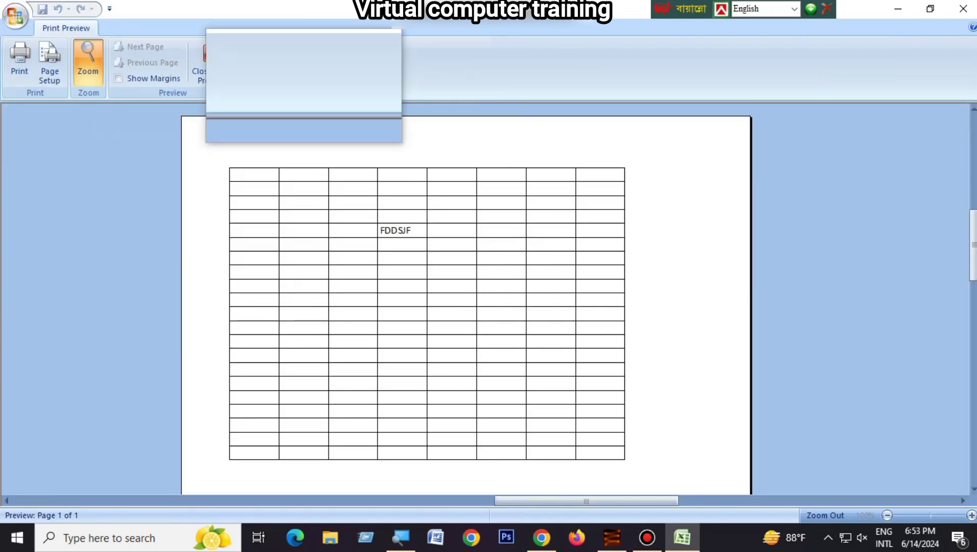
pyautogui.click(211, 63)
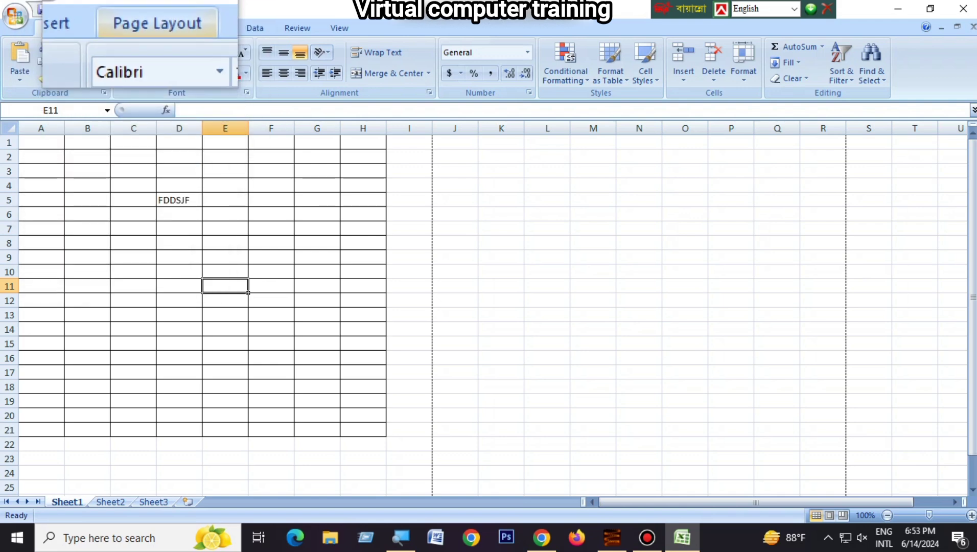
pyautogui.click(153, 27)
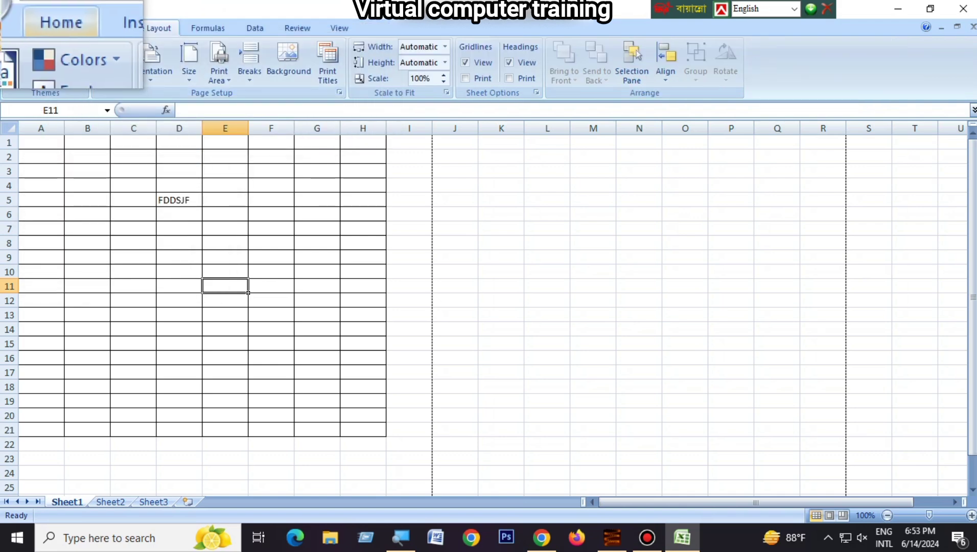
pyautogui.click(53, 27)
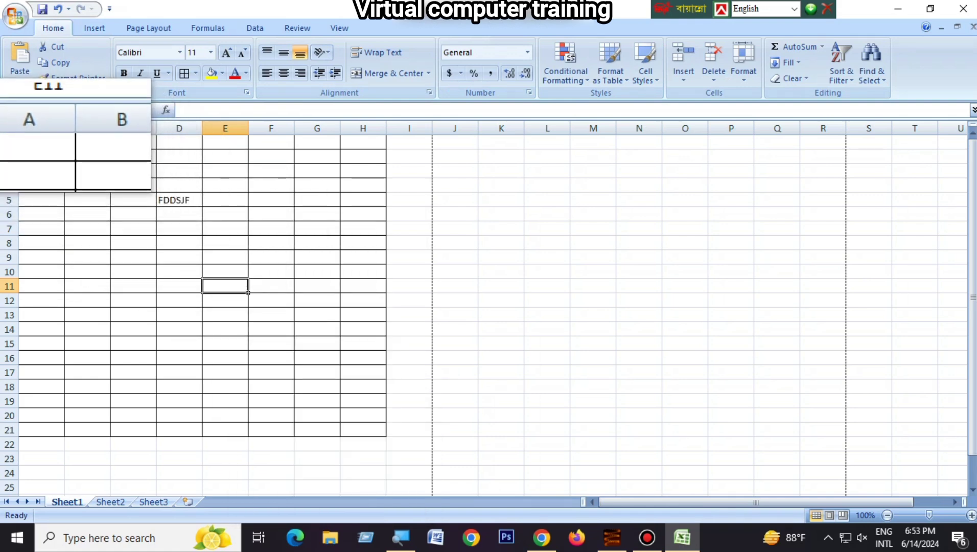
# Step: Merge and center A1:H2, then type the title Bangladesh into the merged cell
pyautogui.moveTo(41, 142); pyautogui.dragTo(384, 163)
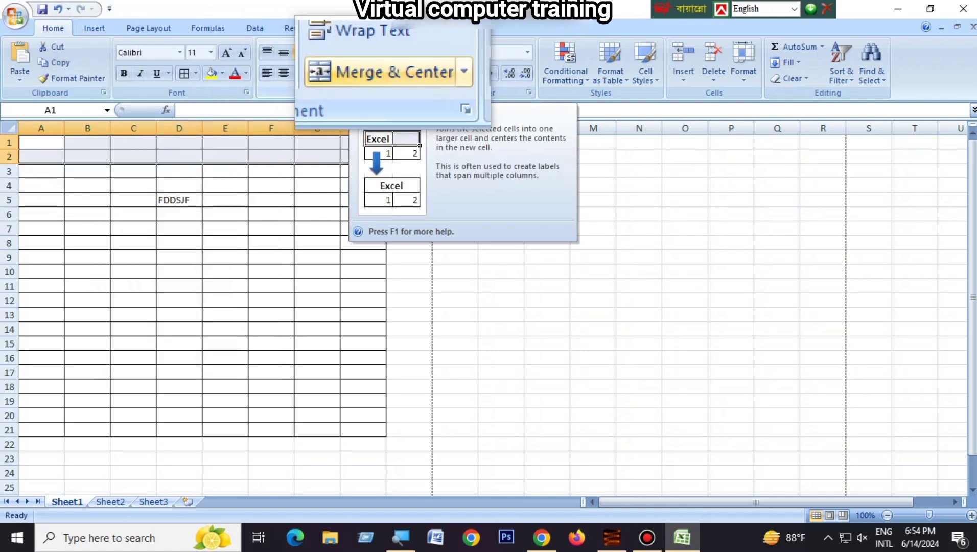
pyautogui.click(378, 73)
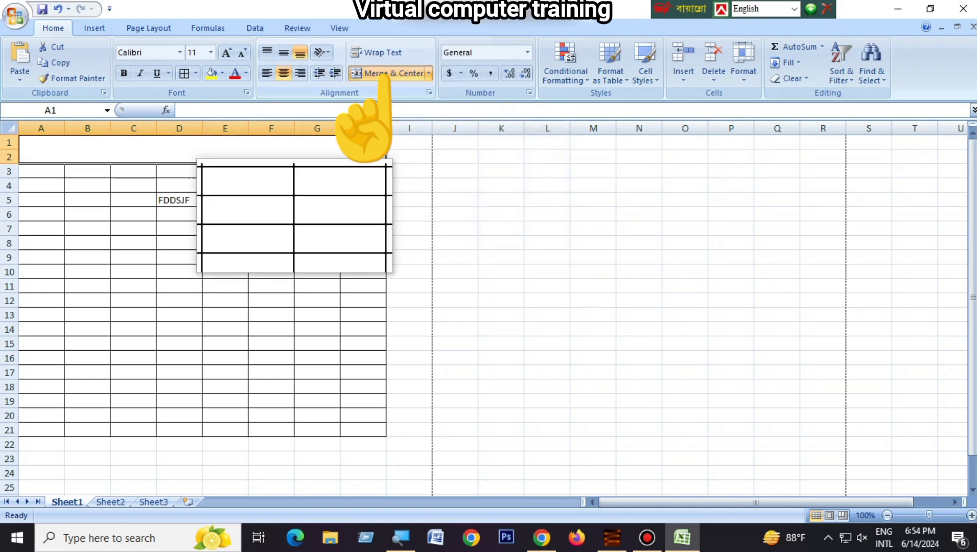
pyautogui.click(248, 235)
pyautogui.click(203, 149)
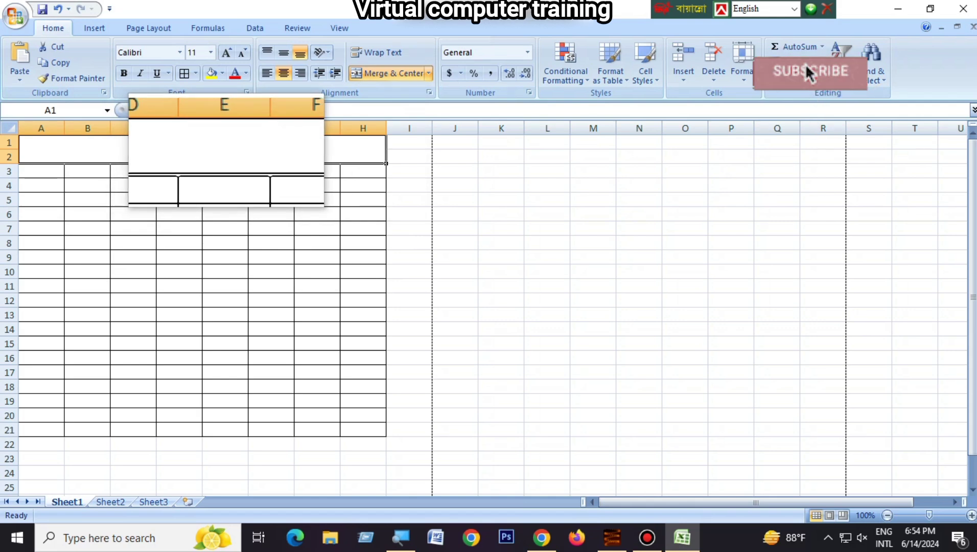
pyautogui.write('a')
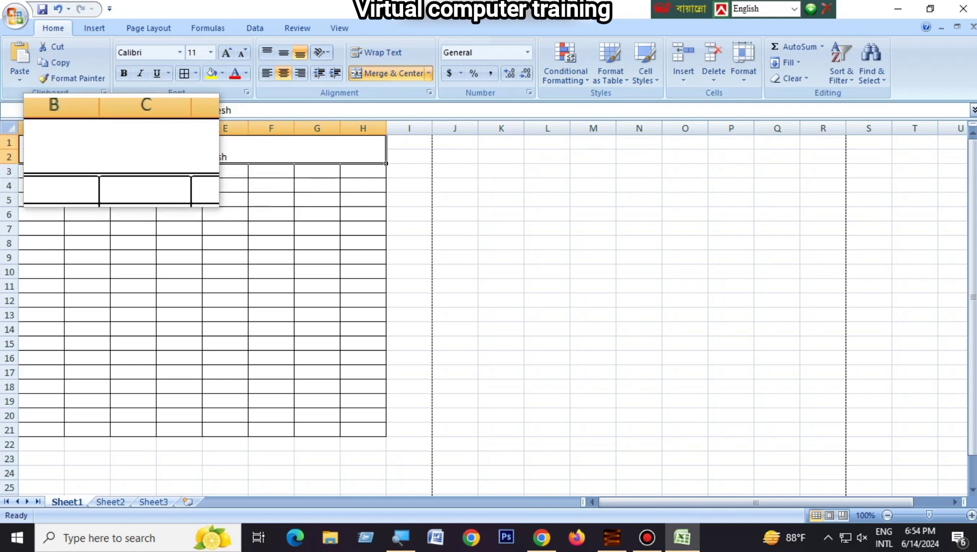
# Step: Set the merged Bangladesh cell's vertical alignment to Center in Format Cells
pyautogui.rightClick(125, 154)
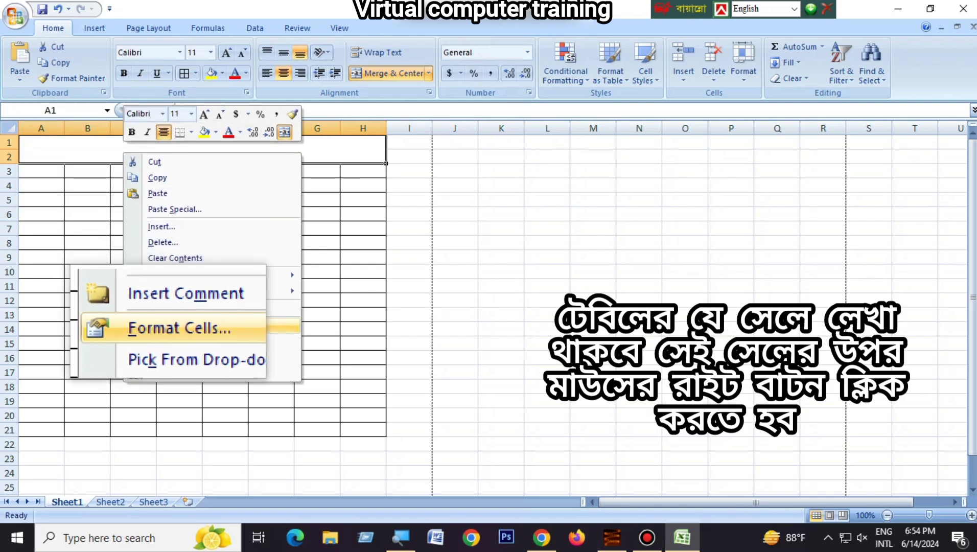
pyautogui.click(169, 326)
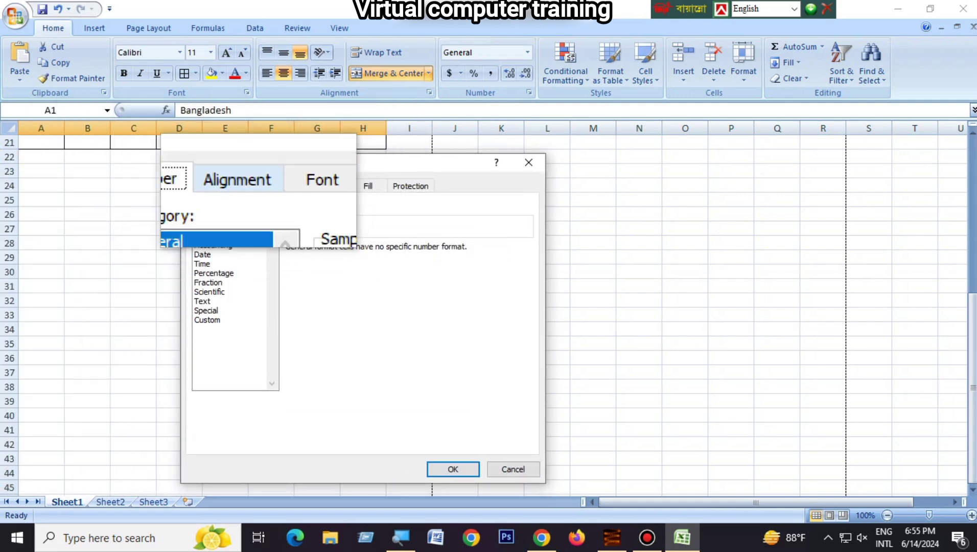
pyautogui.click(249, 186)
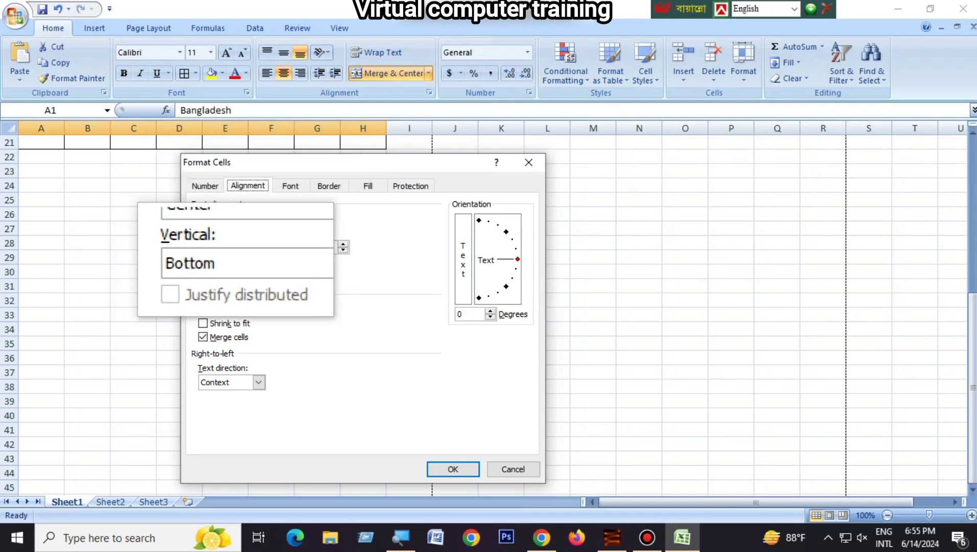
pyautogui.click(295, 259)
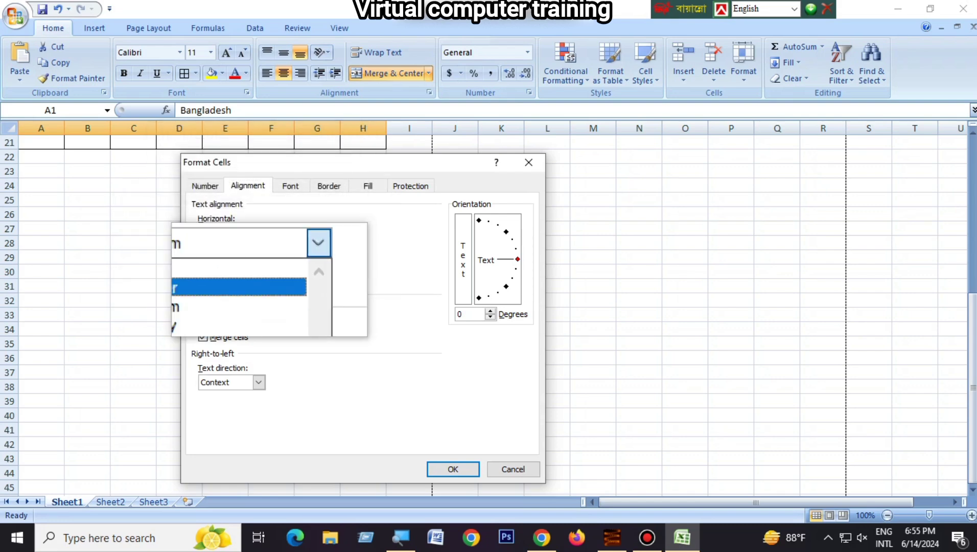
pyautogui.click(214, 279)
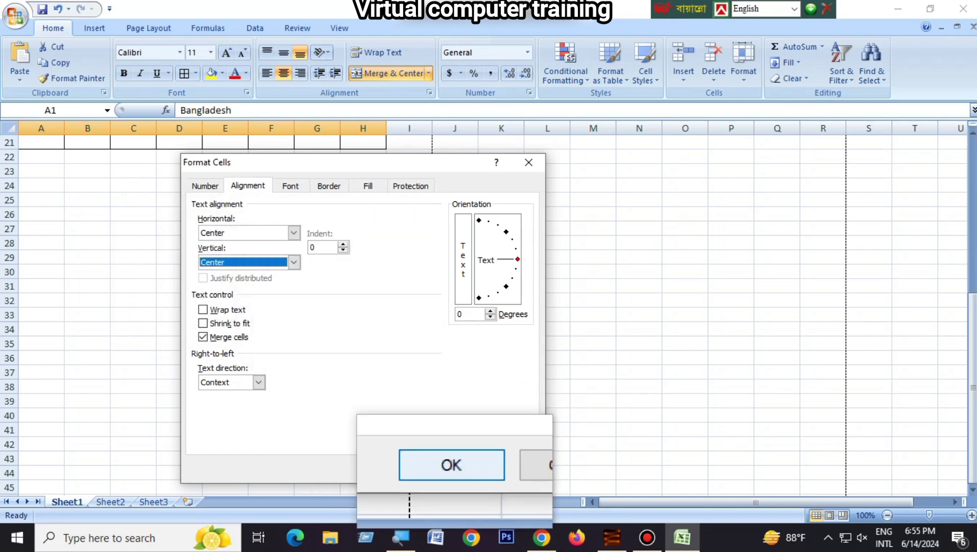
pyautogui.click(452, 469)
pyautogui.scroll(7, 337, 307)
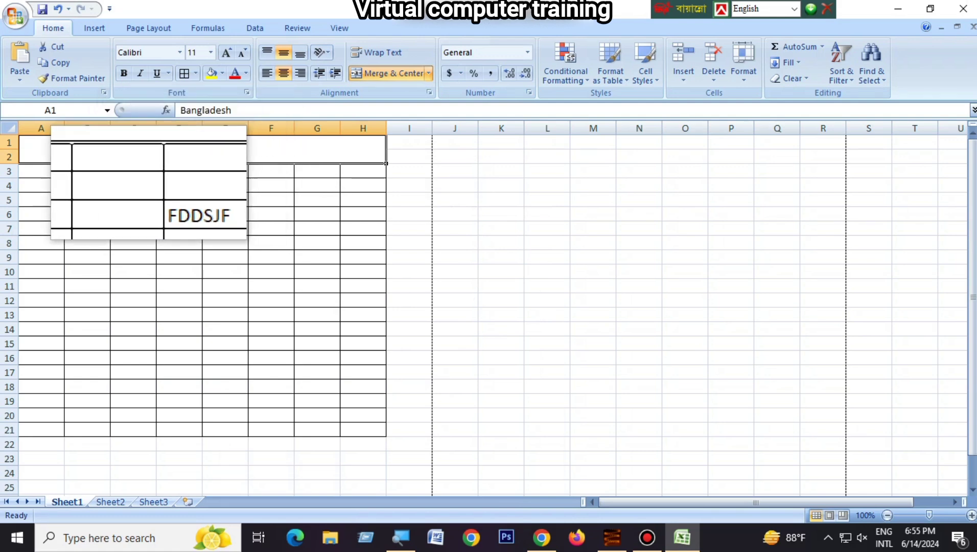
pyautogui.click(133, 185)
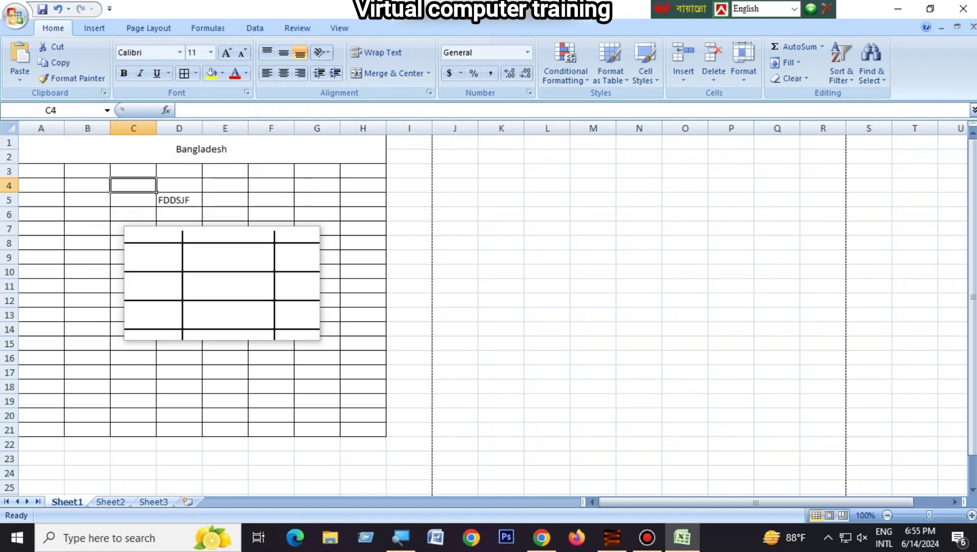
# Step: Type serial numbers 1, 2 and 3 into A3:A5 and select those three cells
pyautogui.click(36, 173)
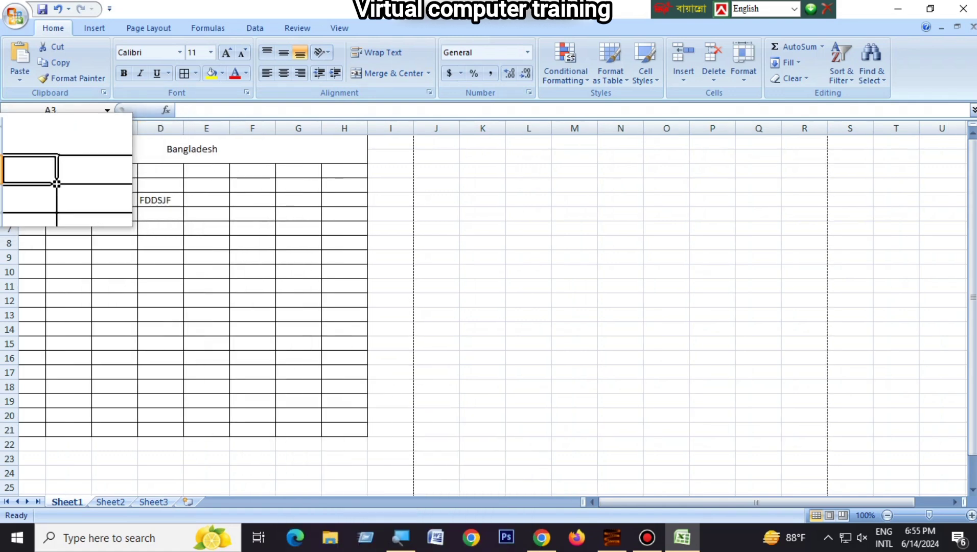
pyautogui.write('1')
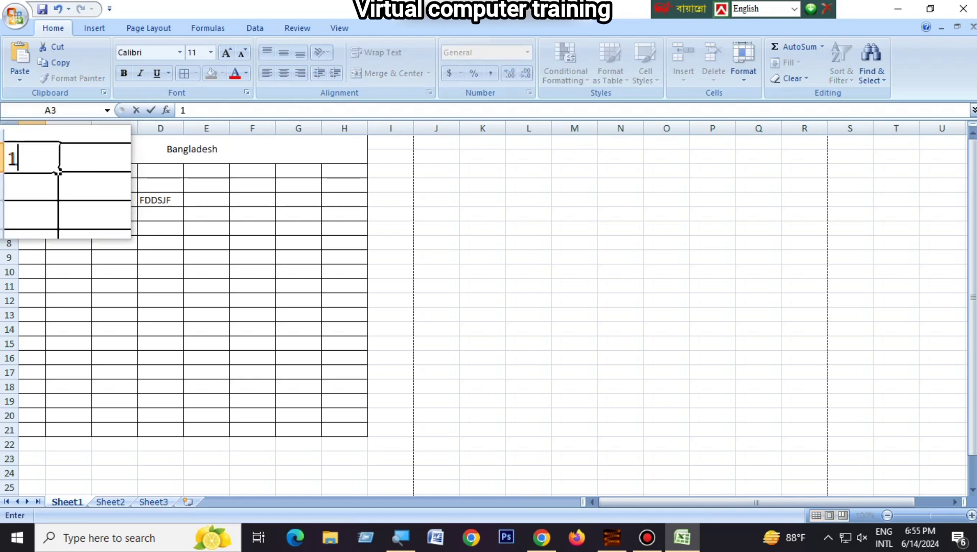
pyautogui.press('Return')
pyautogui.write('2')
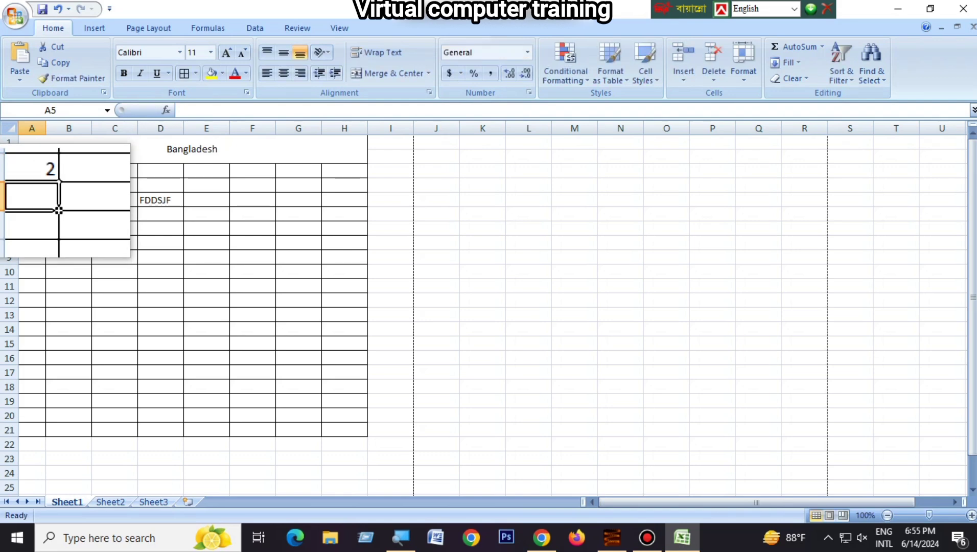
pyautogui.write('3')
pyautogui.press('Return')
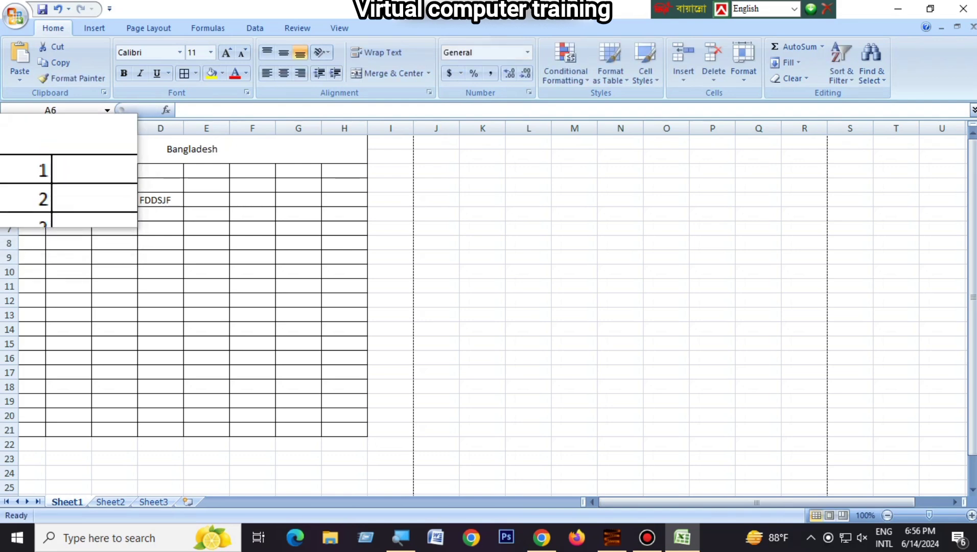
pyautogui.moveTo(43, 177); pyautogui.dragTo(44, 205)
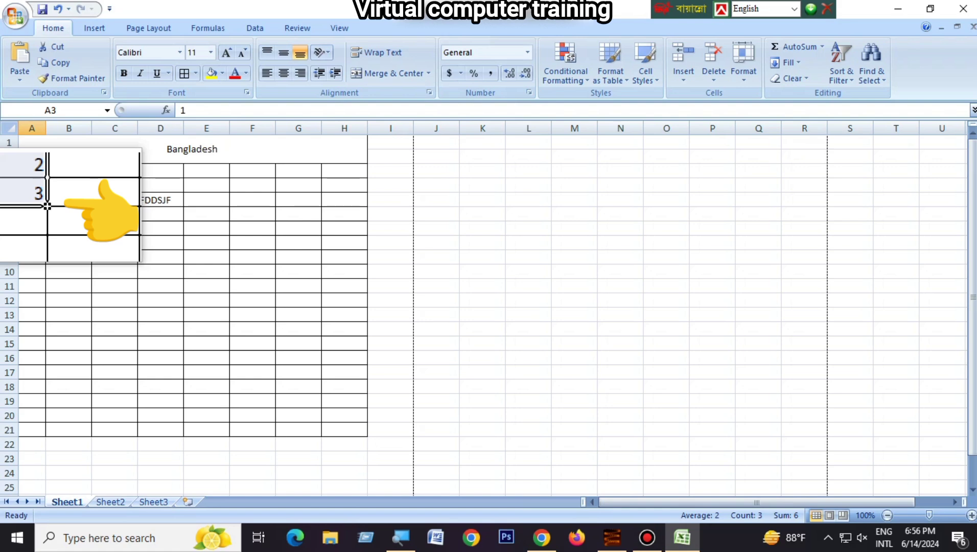
# Step: Drag the A3:A5 fill handle down column A to extend the serial numbers, then review the series
pyautogui.moveTo(47, 205); pyautogui.dragTo(47, 450)
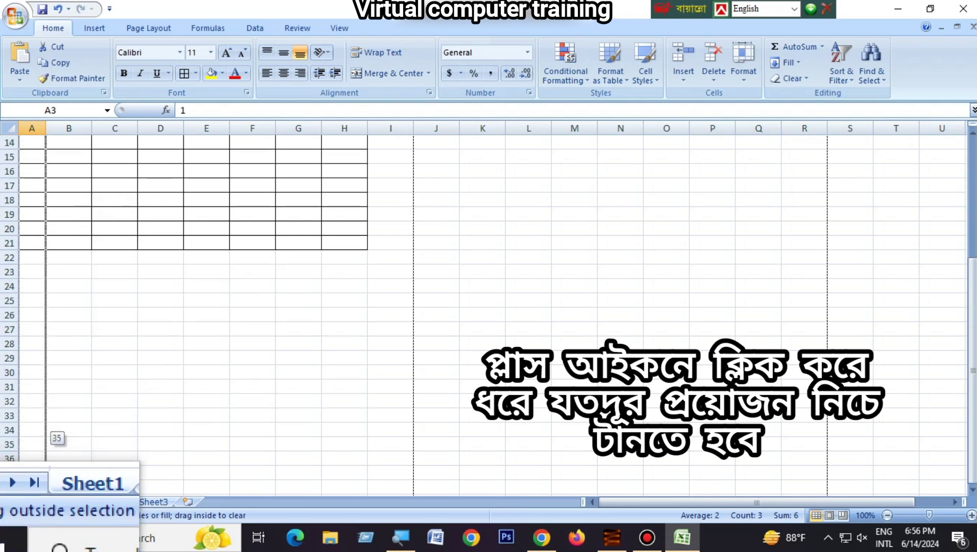
pyautogui.moveTo(47, 449); pyautogui.dragTo(46, 453)
pyautogui.scroll(5, 204, 306)
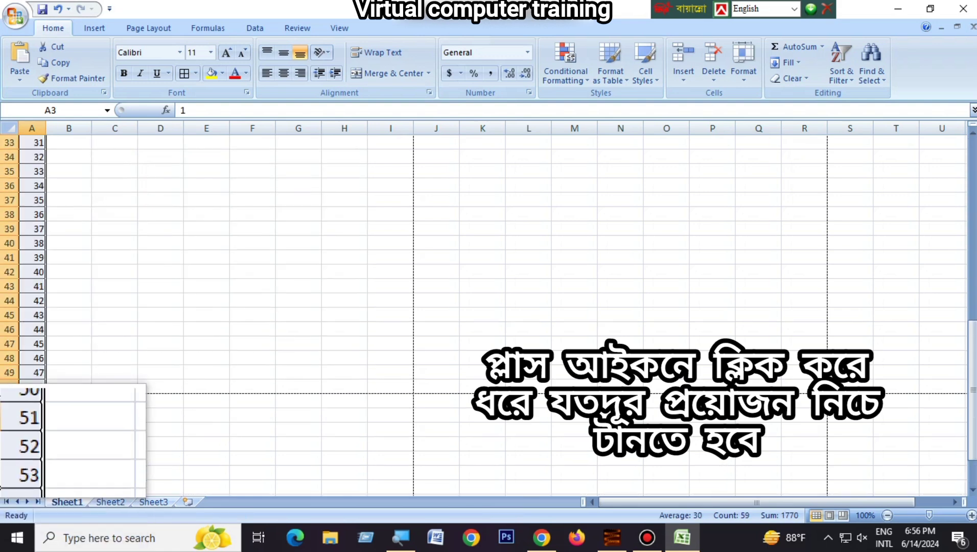
pyautogui.scroll(8, 205, 306)
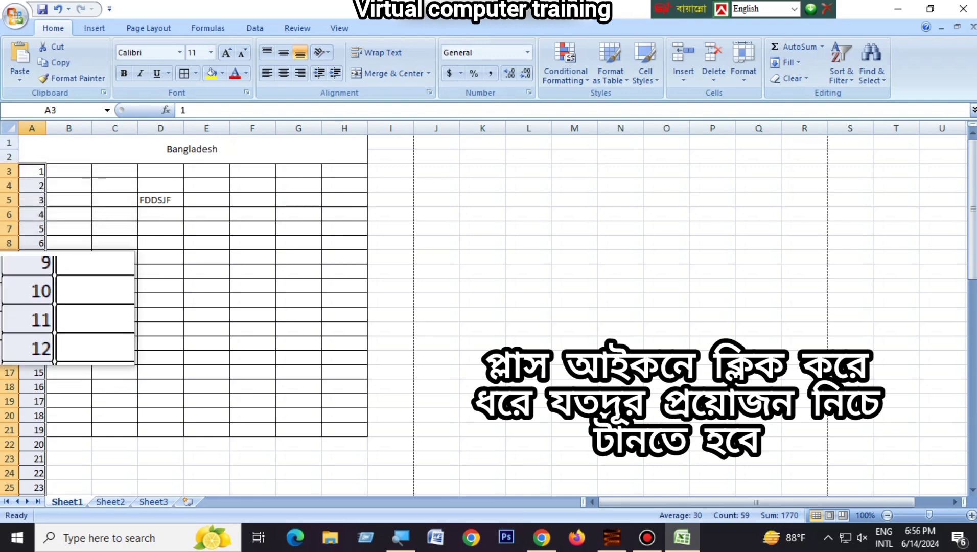
pyautogui.scroll(-1, 204, 306)
pyautogui.scroll(-4, 205, 306)
pyautogui.scroll(-3, 204, 307)
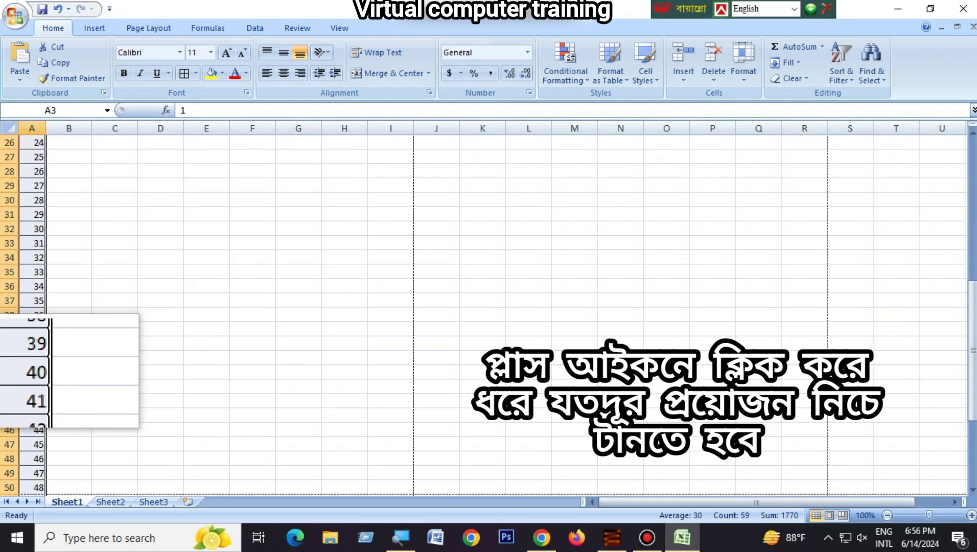
pyautogui.scroll(8, 204, 306)
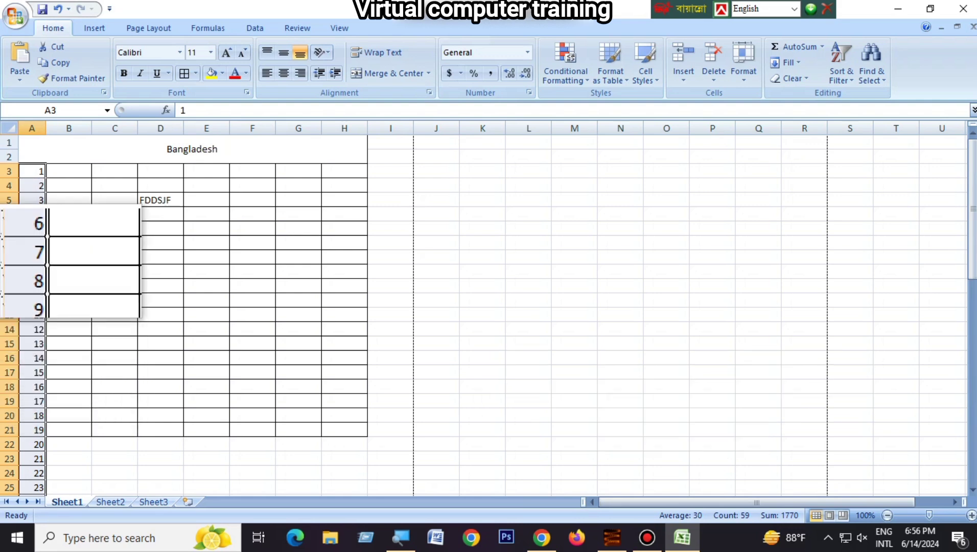
pyautogui.click(77, 186)
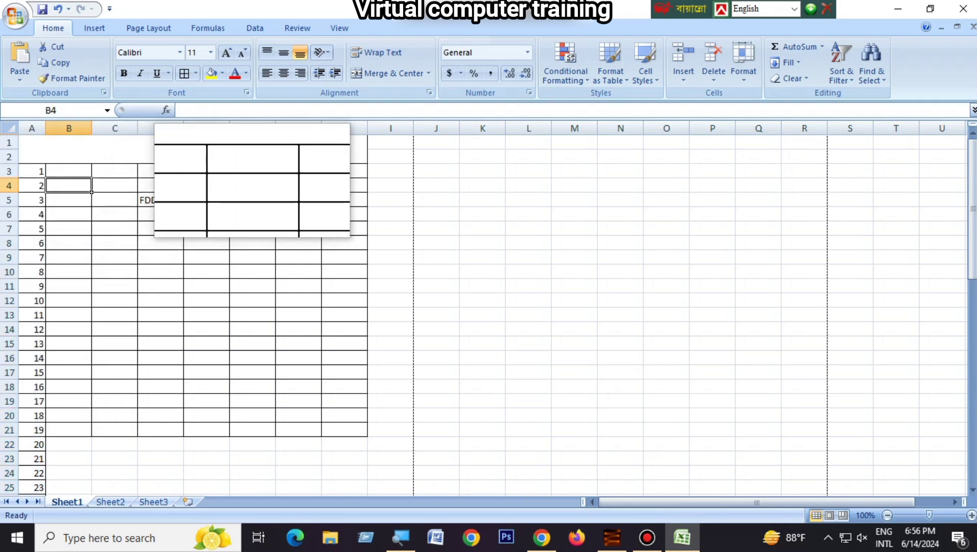
# Step: Enter 10, 20, 30 and 50 in F3 to F6, then start a formula in F7
pyautogui.click(271, 173)
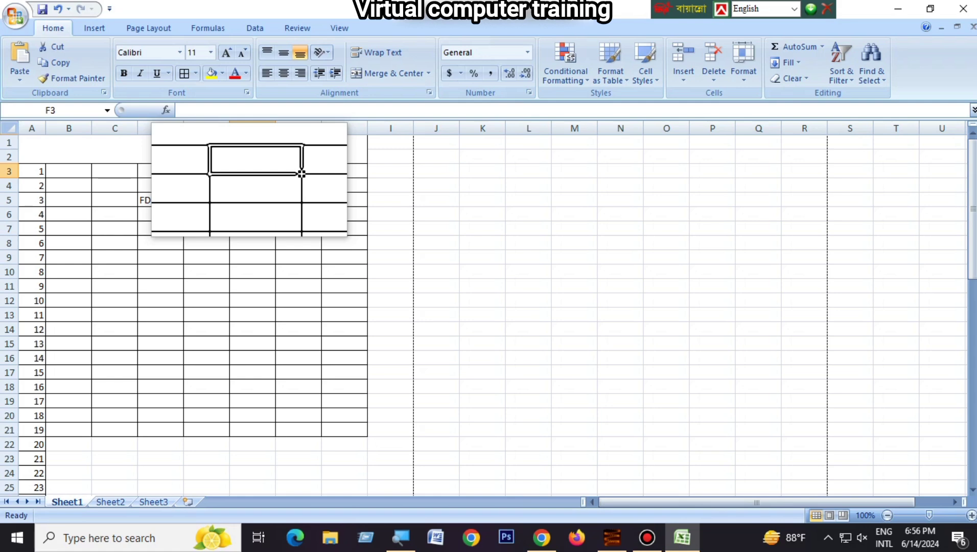
pyautogui.write('10')
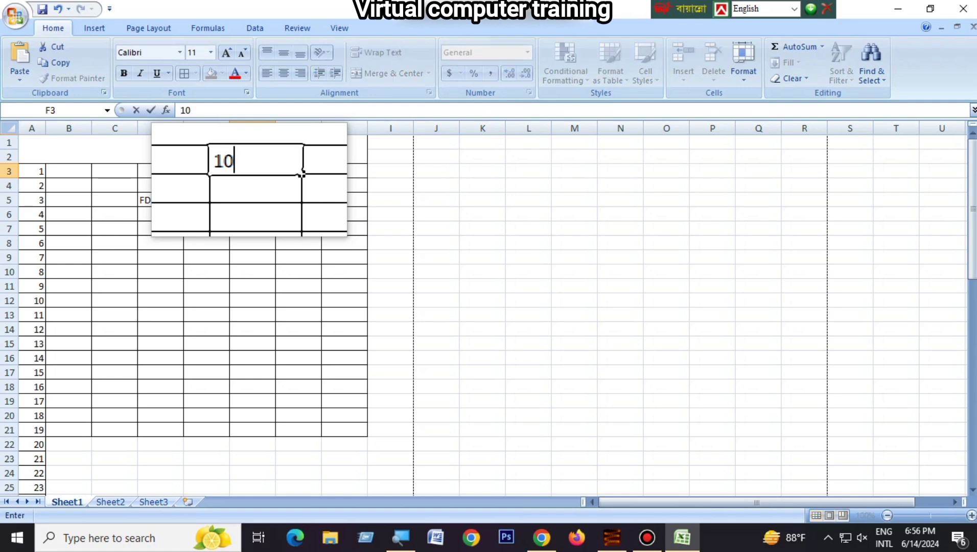
pyautogui.press('Return')
pyautogui.write('20')
pyautogui.press('Return')
pyautogui.write('30')
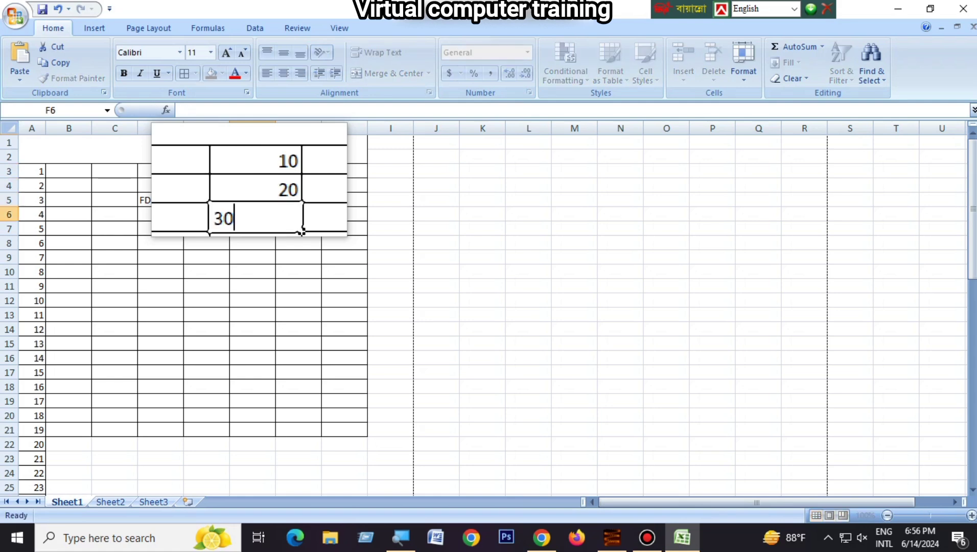
pyautogui.press('Return')
pyautogui.write('50')
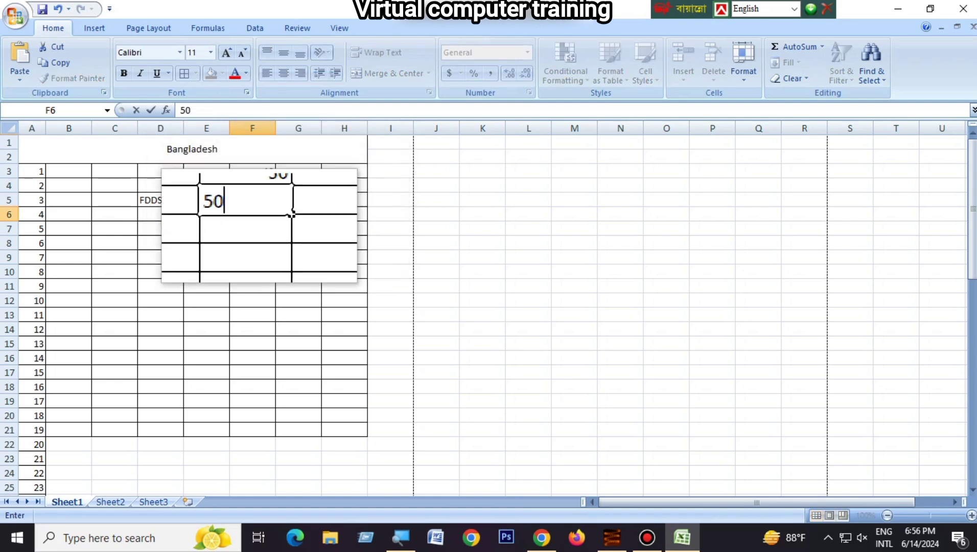
pyautogui.press('Return')
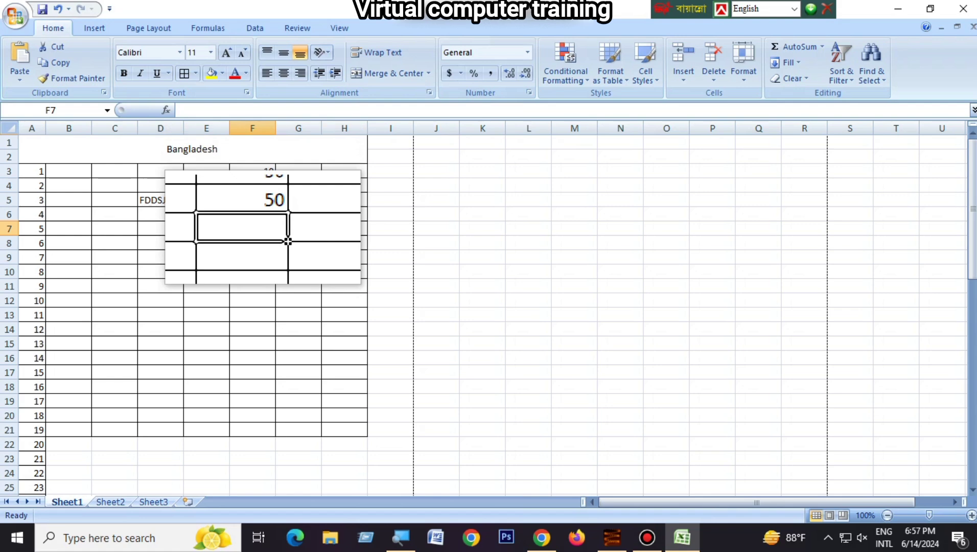
pyautogui.write('=')
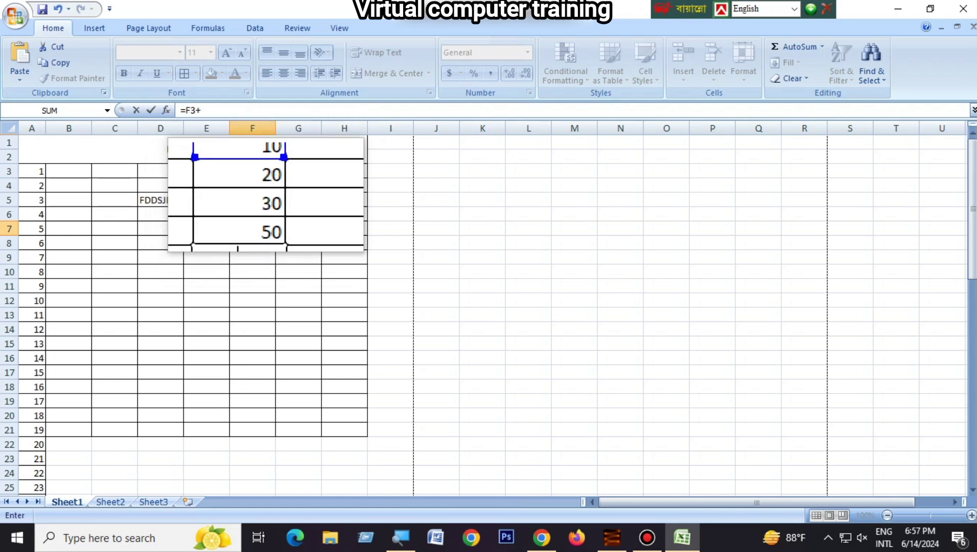
# Step: Build the F7 sum formula =F3+F4+F5+F6, giving 110
pyautogui.click(252, 186)
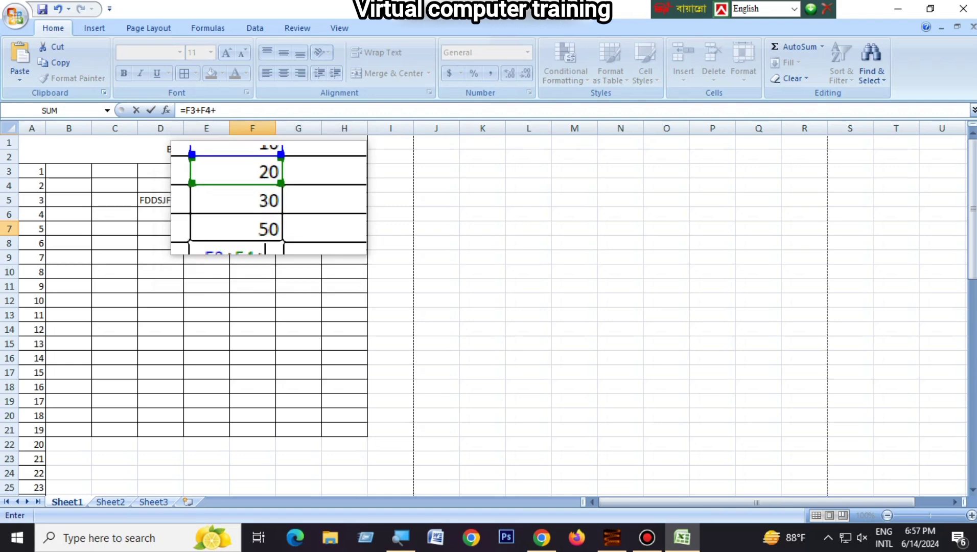
pyautogui.click(252, 200)
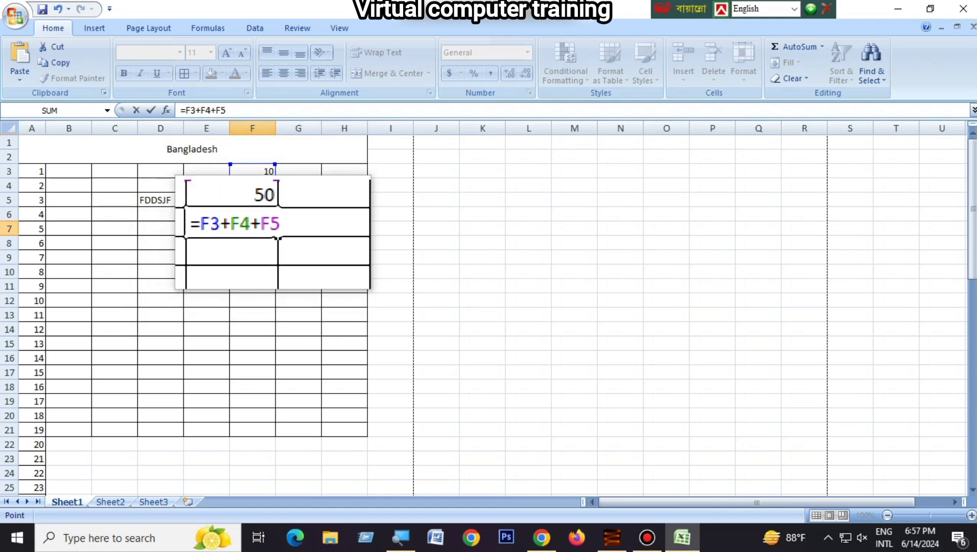
pyautogui.write('+')
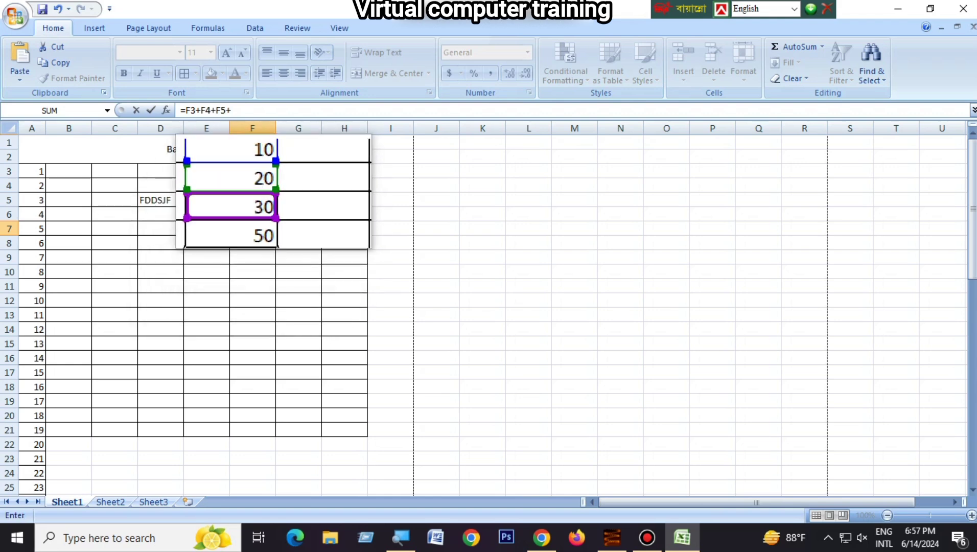
pyautogui.click(252, 214)
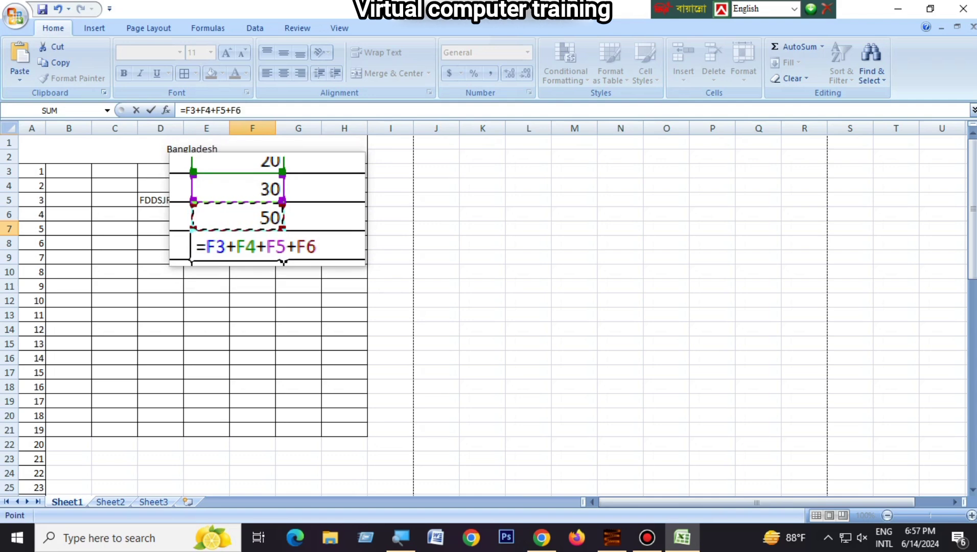
pyautogui.press('Return')
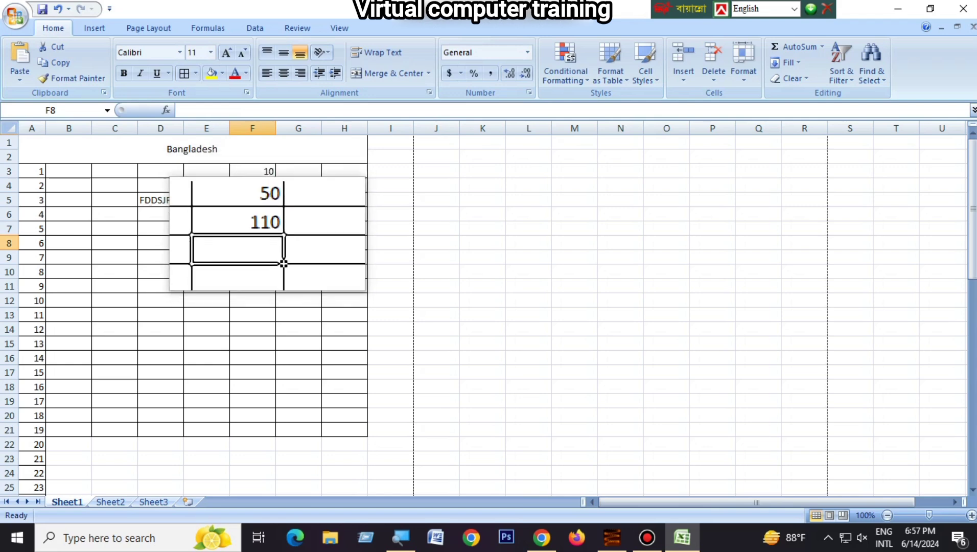
# Step: Reopen F7's formula with F2 to verify it, leaving it unchanged
pyautogui.press('Up')
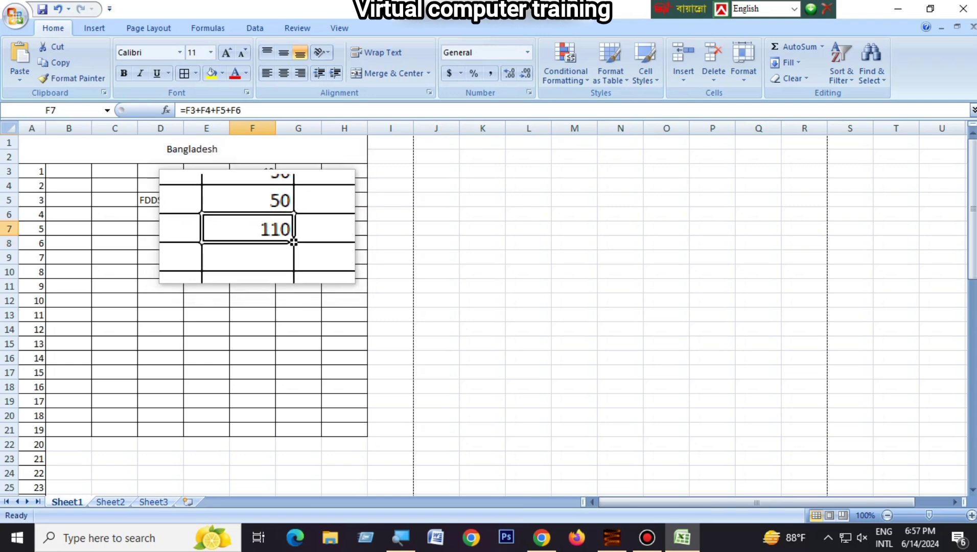
pyautogui.press('F2')
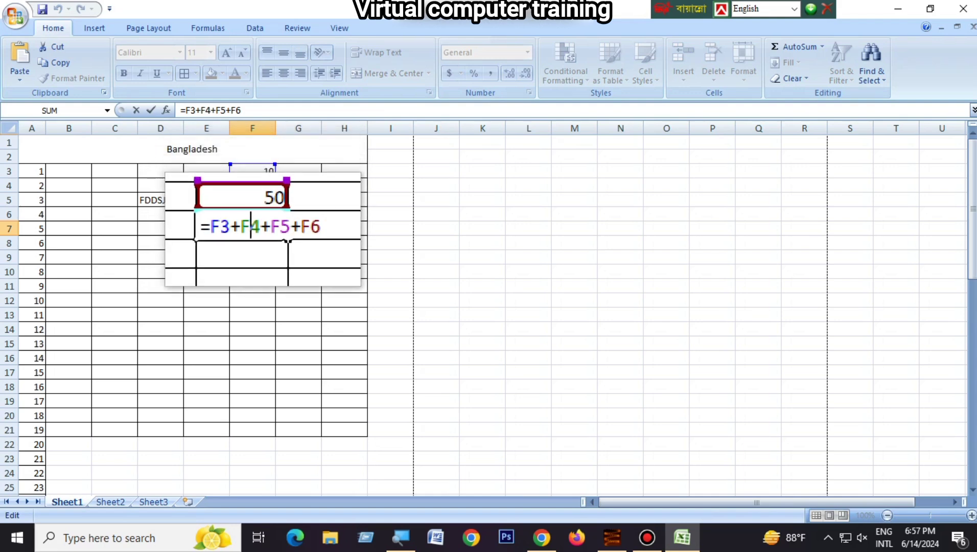
pyautogui.press('Return')
pyautogui.press('Up')
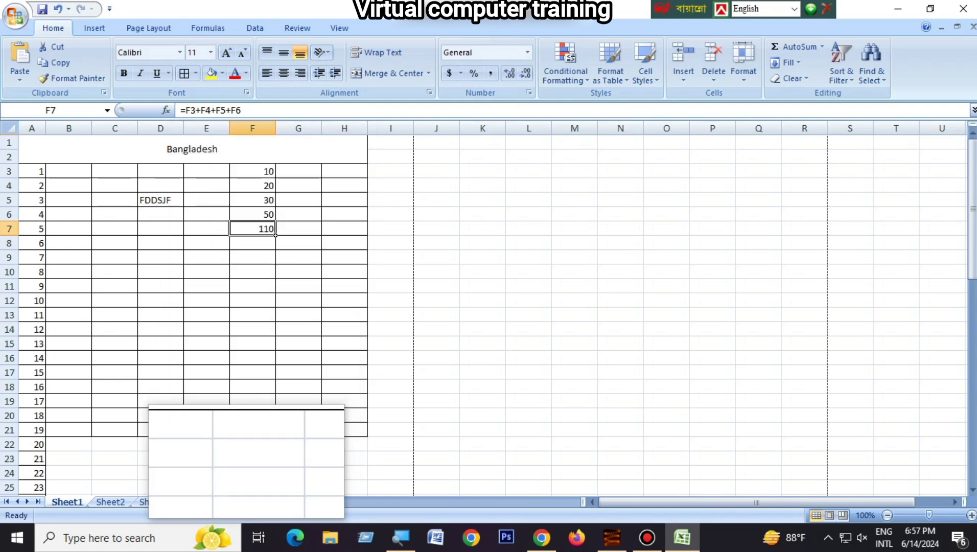
# Step: In F8, start a multiplication formula =F3*F4
pyautogui.keyDown('ctrl'); pyautogui.scroll(1, 260, 297); pyautogui.keyUp('ctrl')
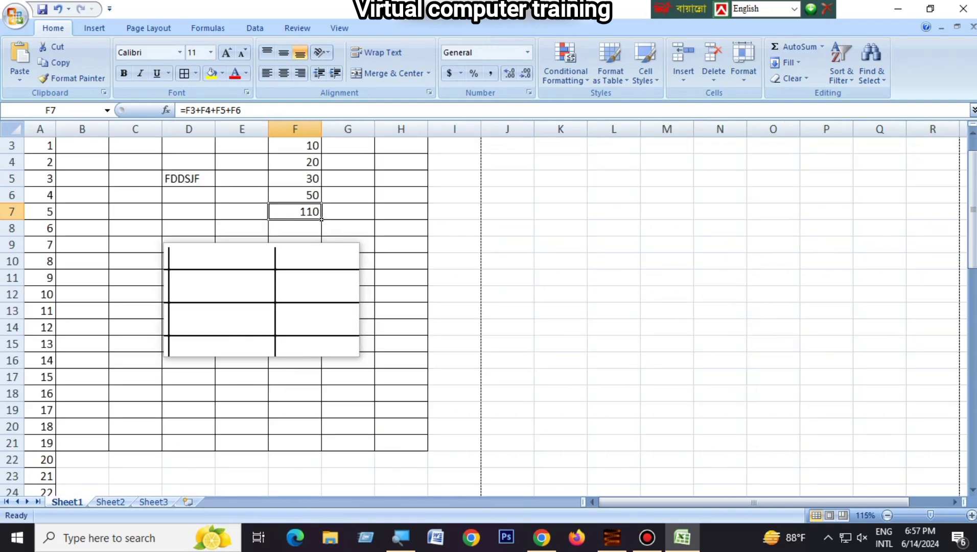
pyautogui.scroll(1, 261, 299)
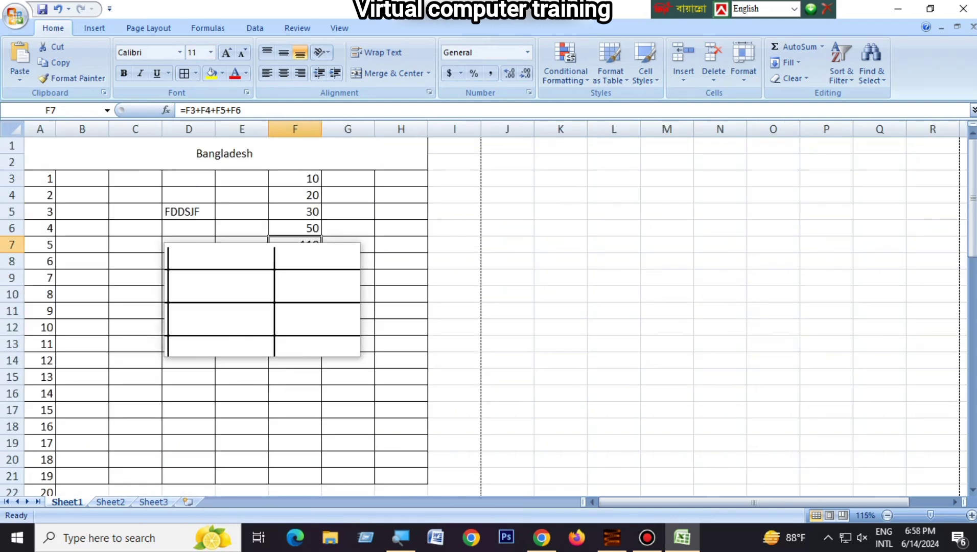
pyautogui.moveTo(295, 178); pyautogui.dragTo(321, 251)
pyautogui.click(320, 269)
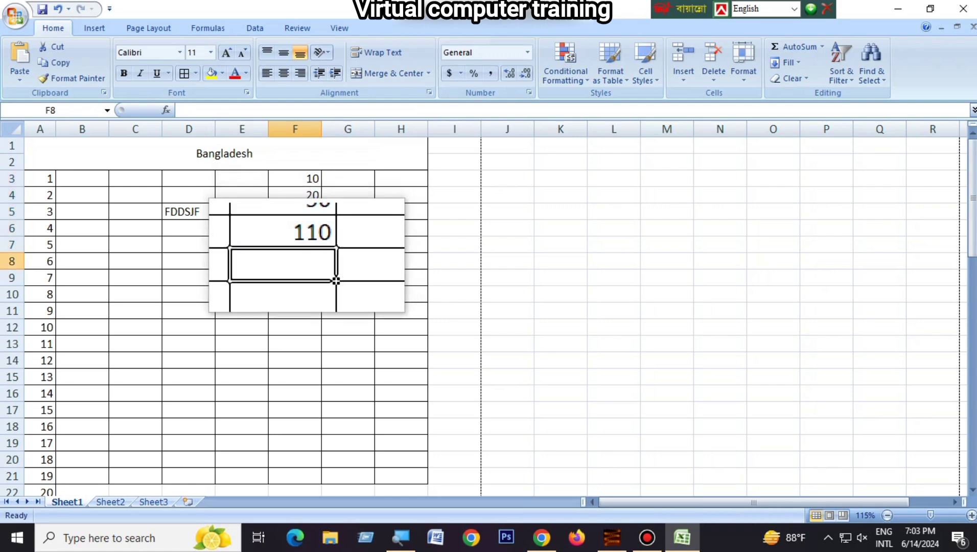
pyautogui.write('=')
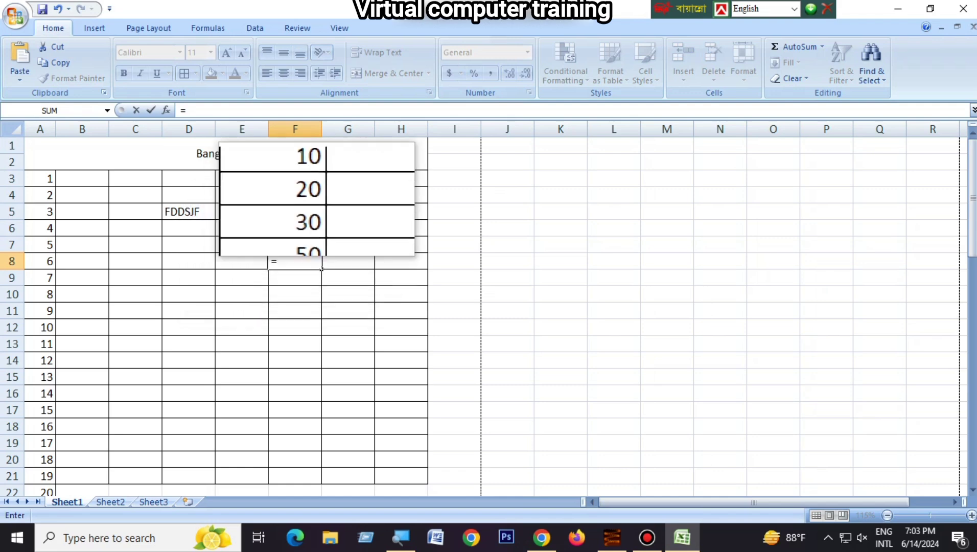
pyautogui.click(313, 180)
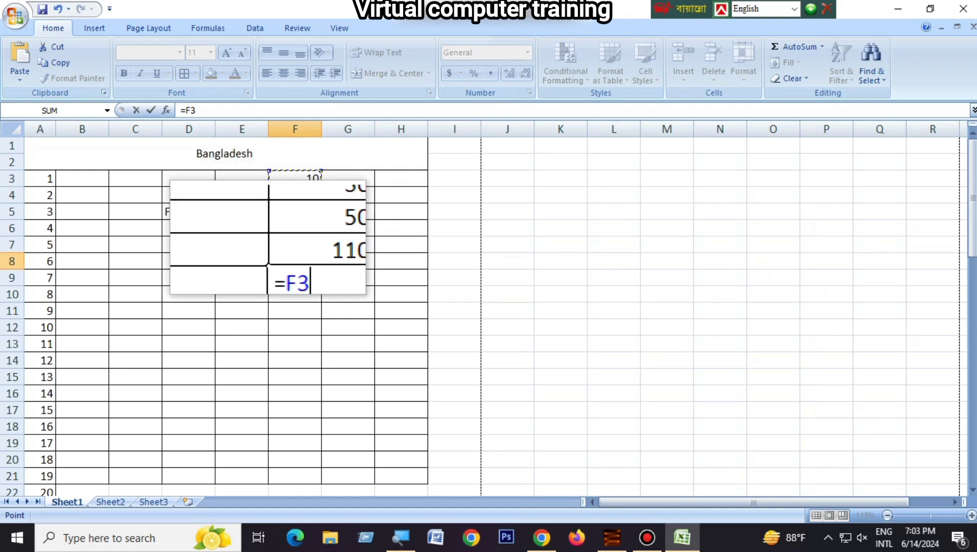
pyautogui.write('*')
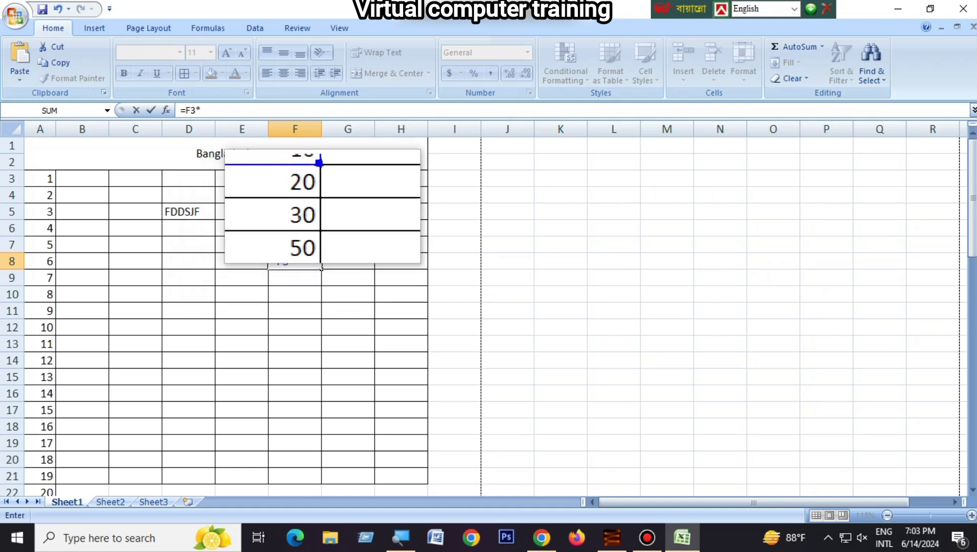
pyautogui.click(295, 195)
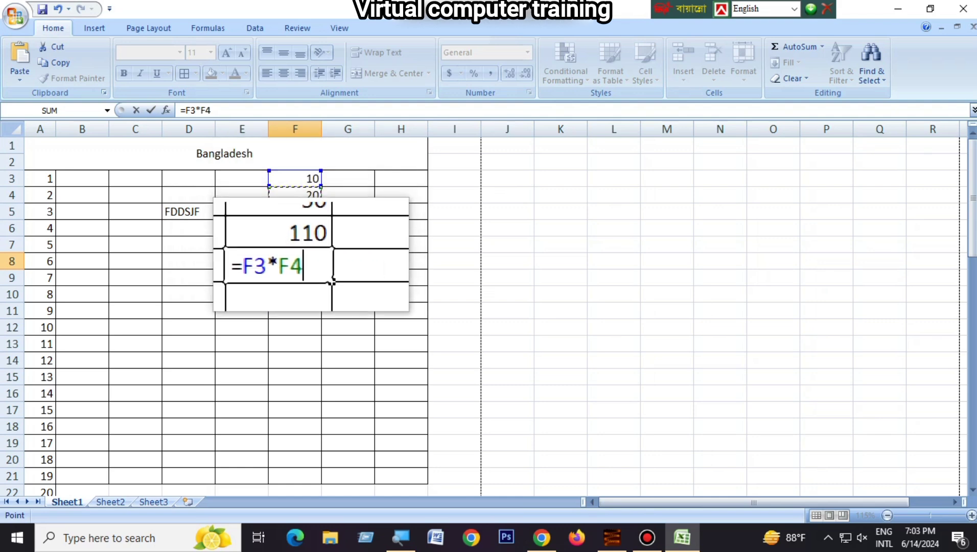
# Step: Extend F8's formula to =F3*F4*F5*F6*F7, showing 33000000, and verify it
pyautogui.write('*')
pyautogui.click(295, 211)
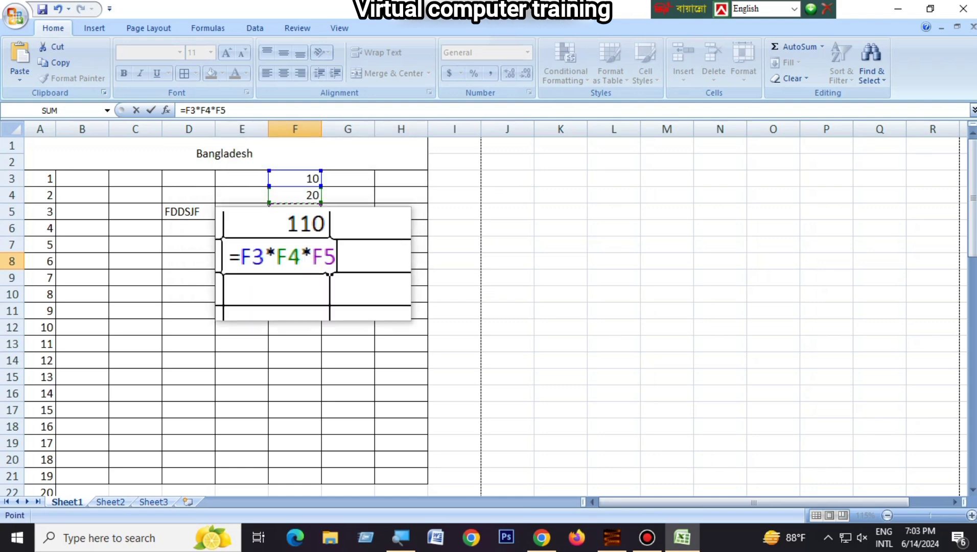
pyautogui.write('*')
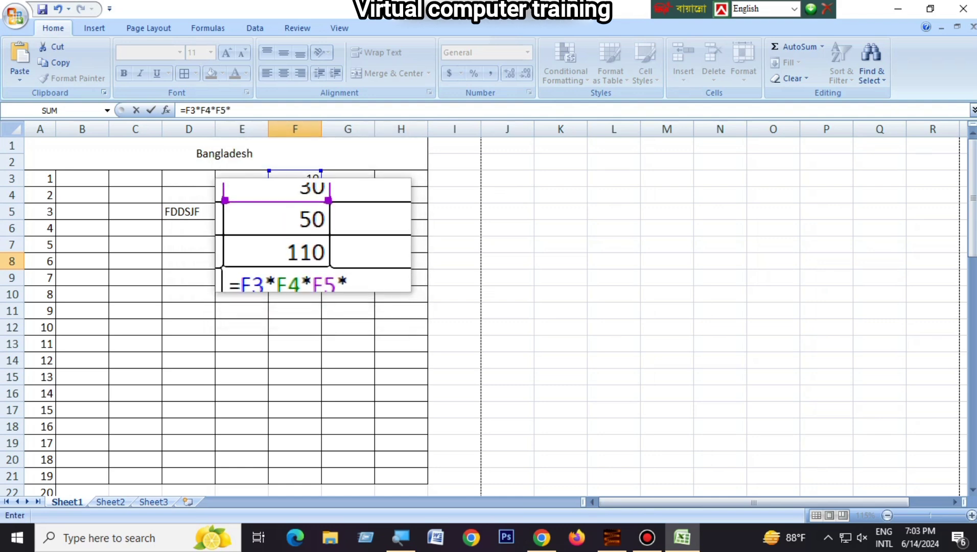
pyautogui.click(295, 227)
pyautogui.write('*')
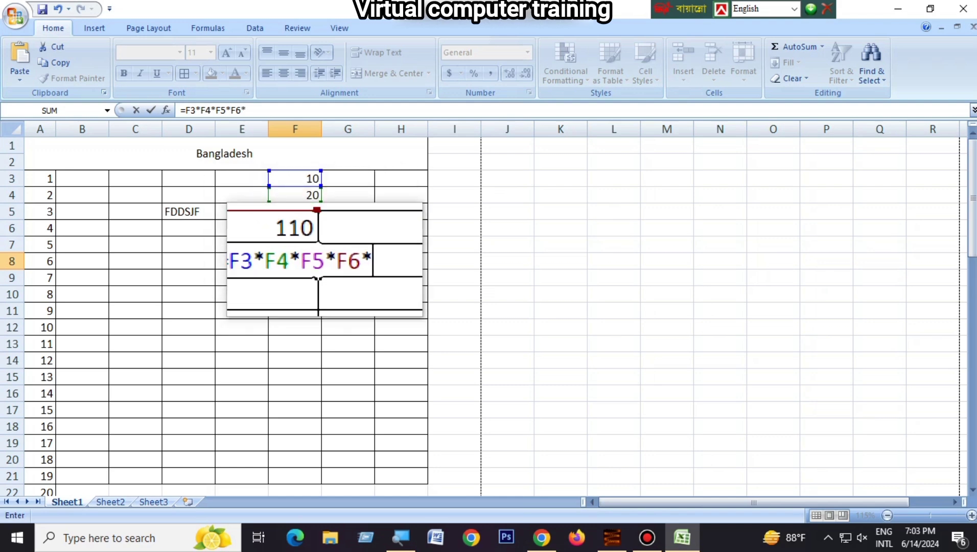
pyautogui.click(295, 244)
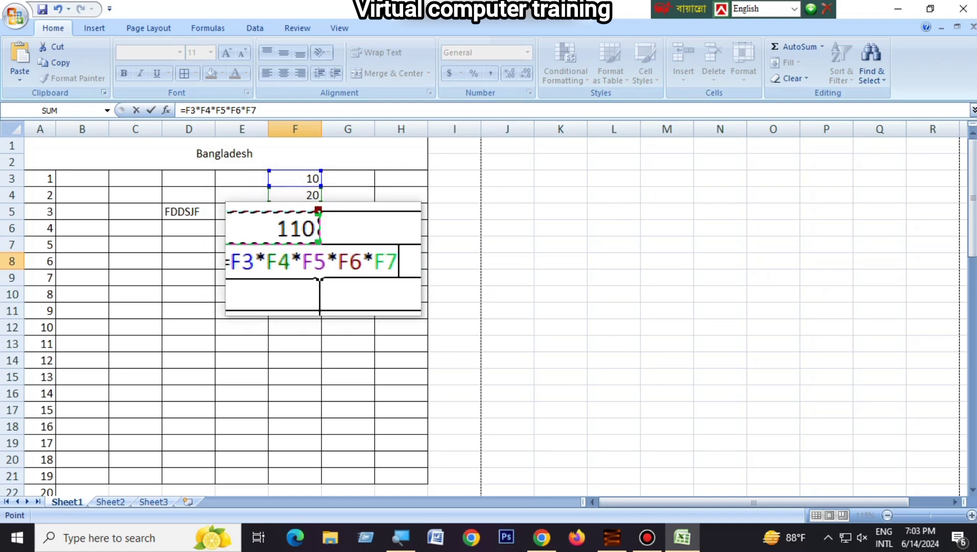
pyautogui.press('Return')
pyautogui.click(323, 263)
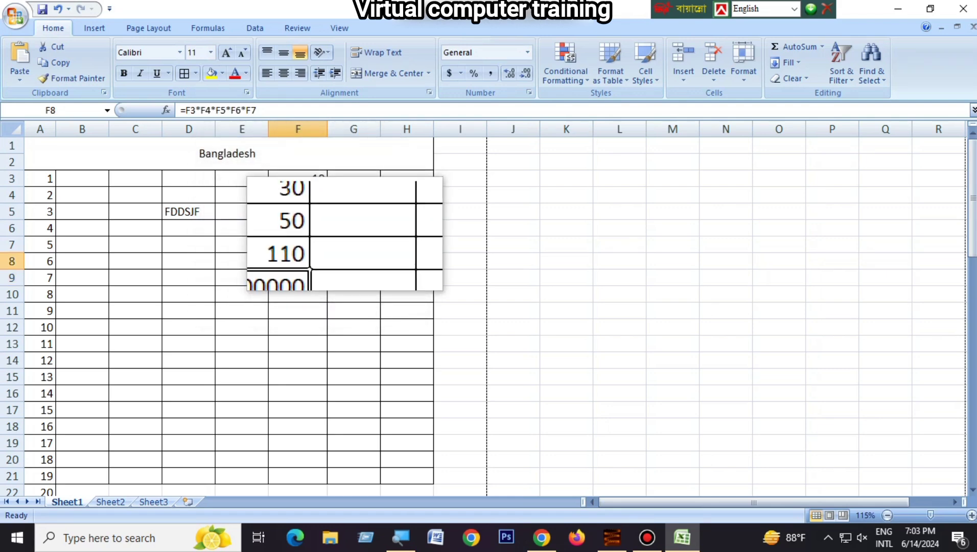
pyautogui.click(353, 290)
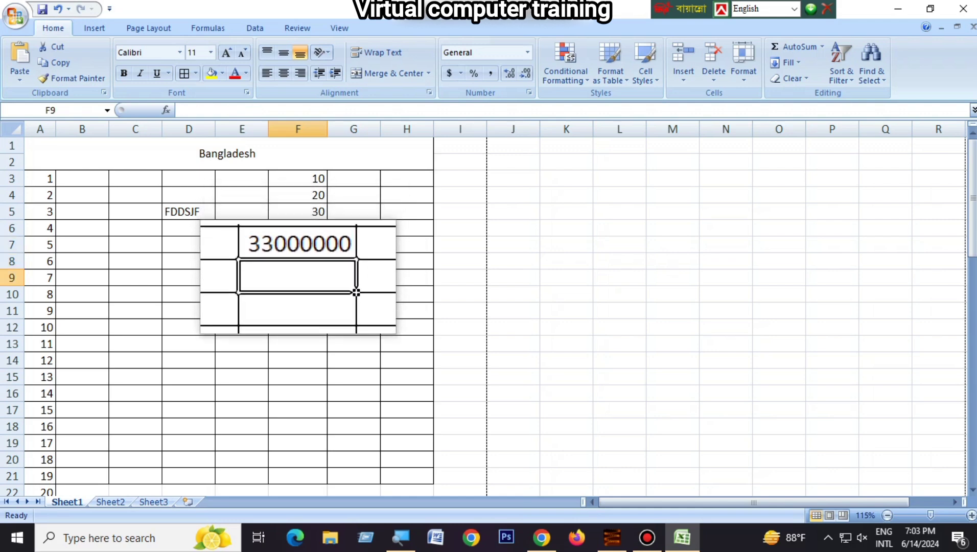
# Step: Enter =F8/F7 in F9, dividing the product by the total to get 300000
pyautogui.write('=')
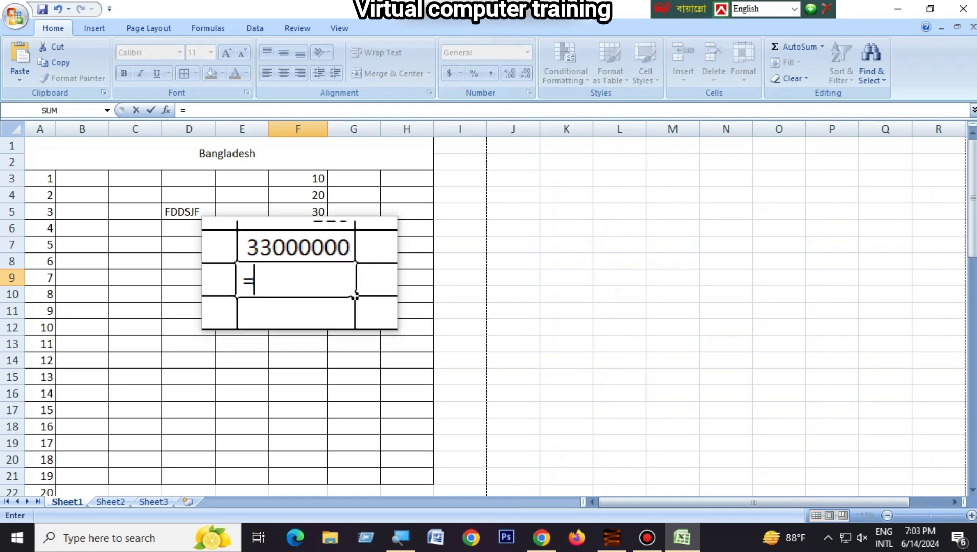
pyautogui.press('Up')
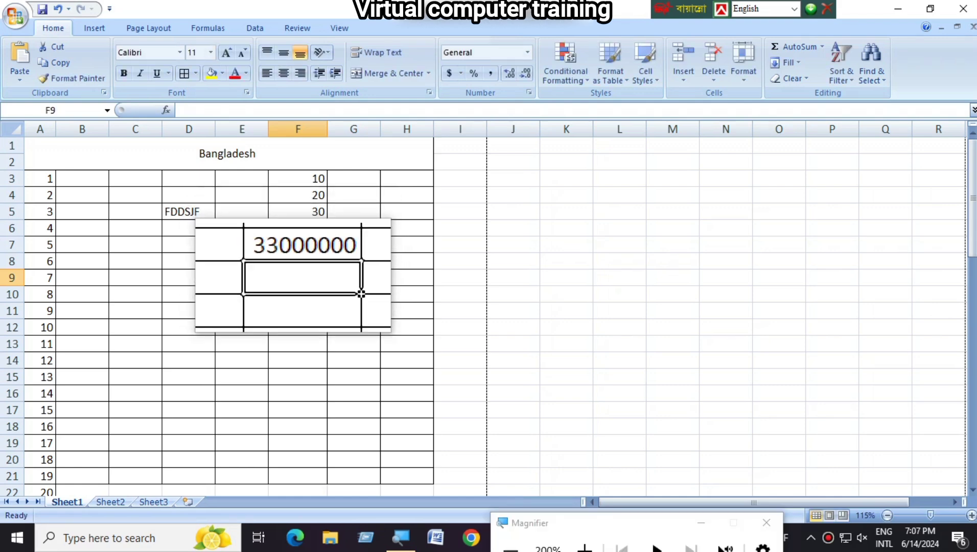
pyautogui.write('=')
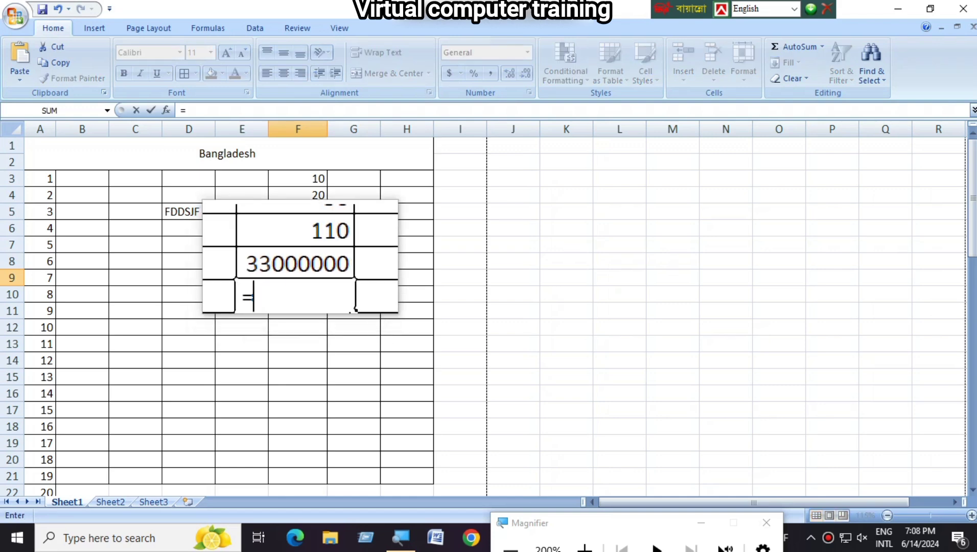
pyautogui.click(298, 260)
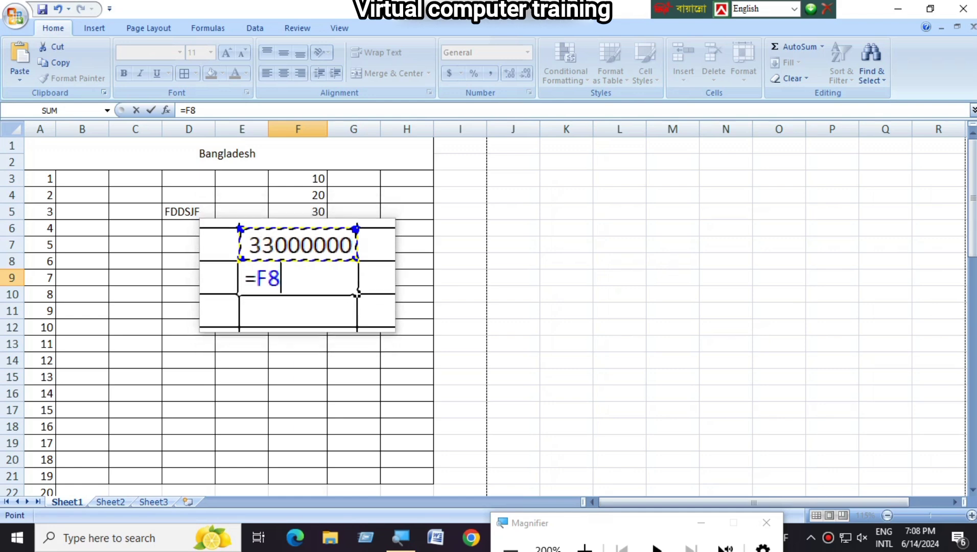
pyautogui.write('/')
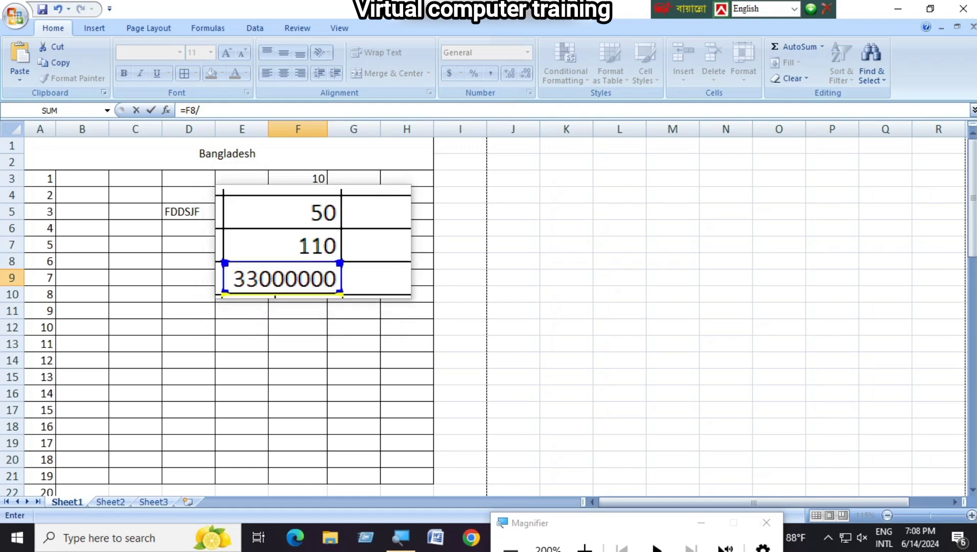
pyautogui.click(313, 243)
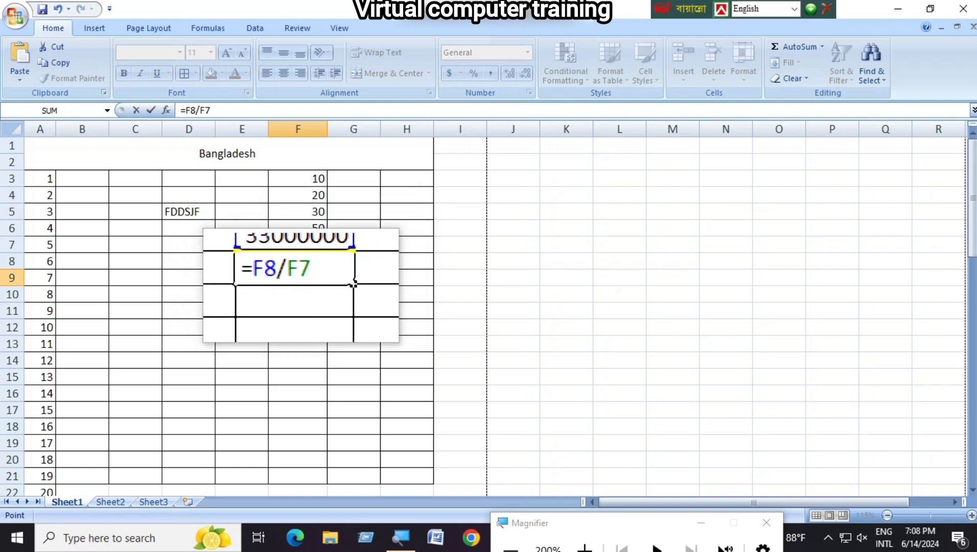
pyautogui.press('Return')
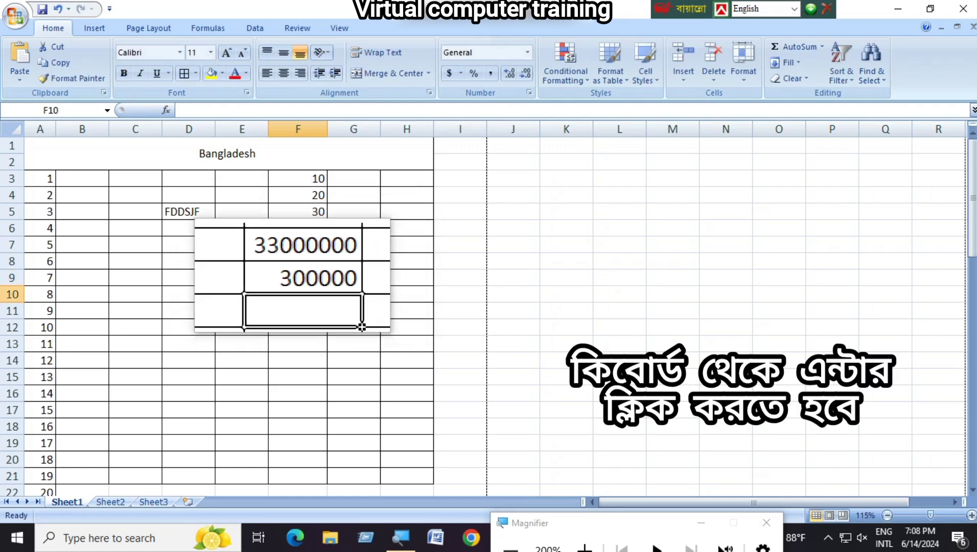
pyautogui.click(324, 283)
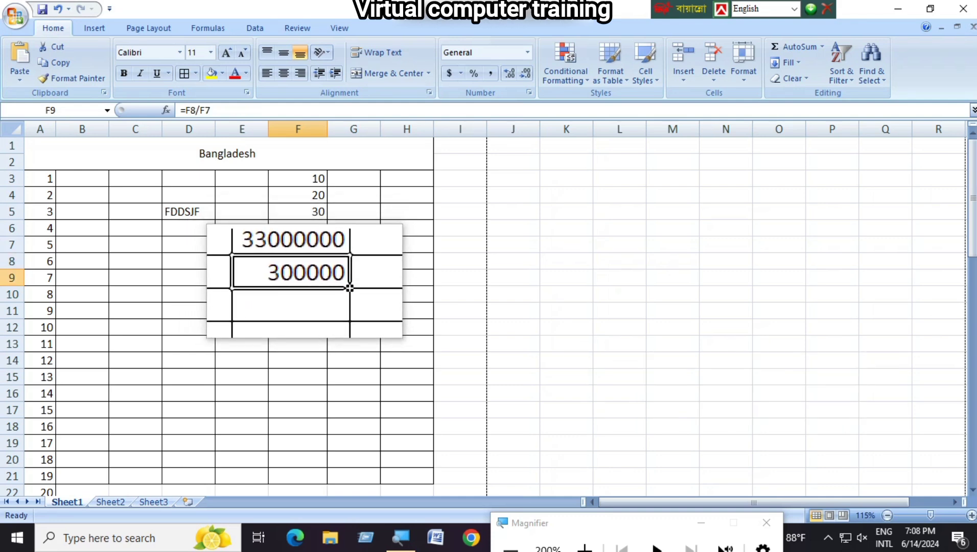
pyautogui.click(324, 249)
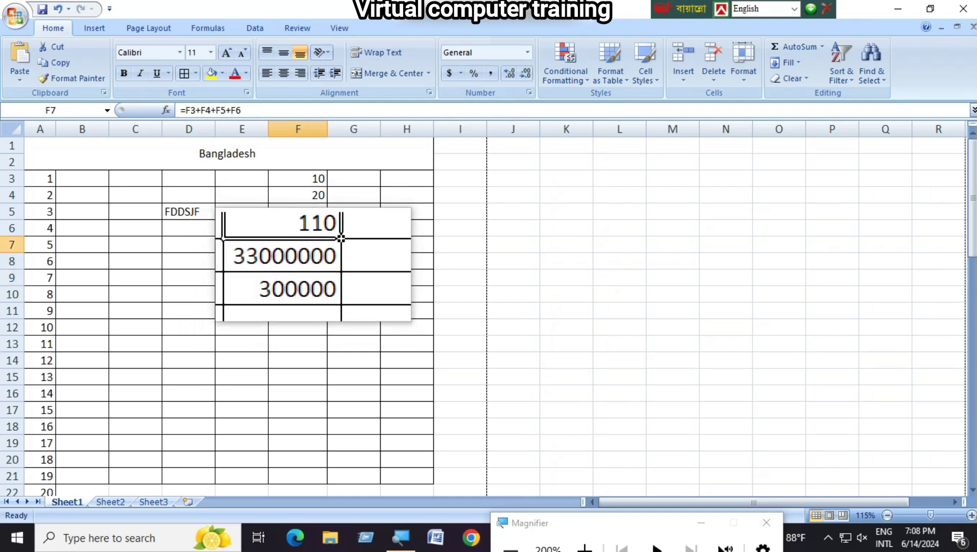
pyautogui.click(324, 262)
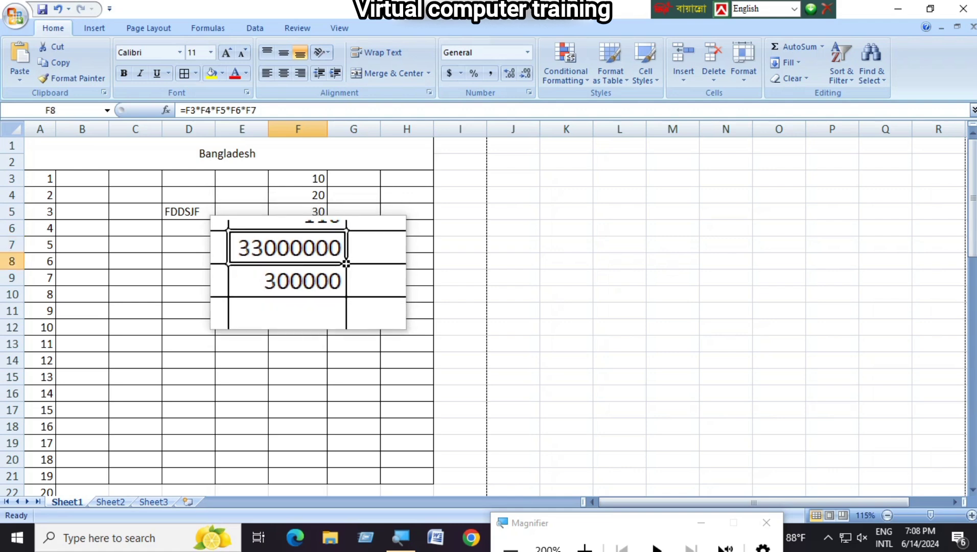
pyautogui.click(325, 278)
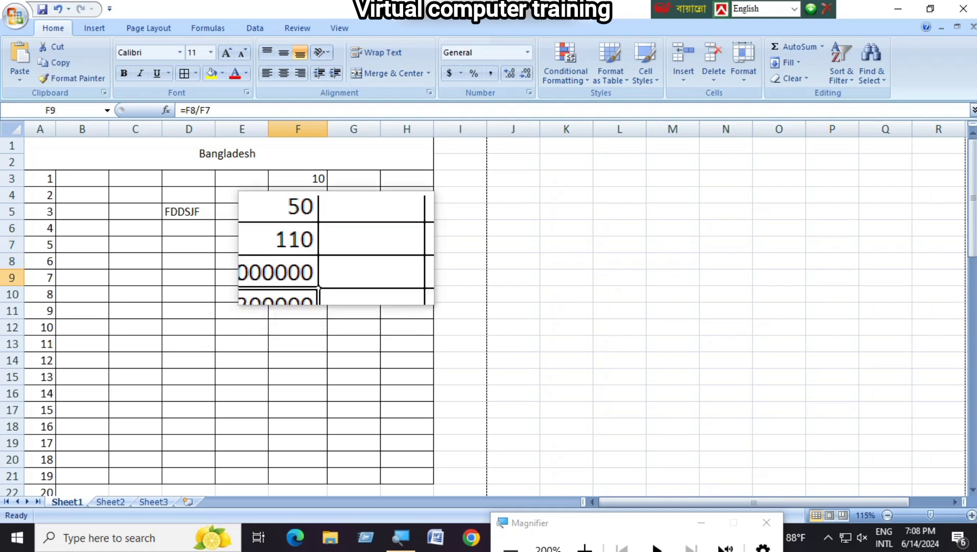
pyautogui.press('Up')
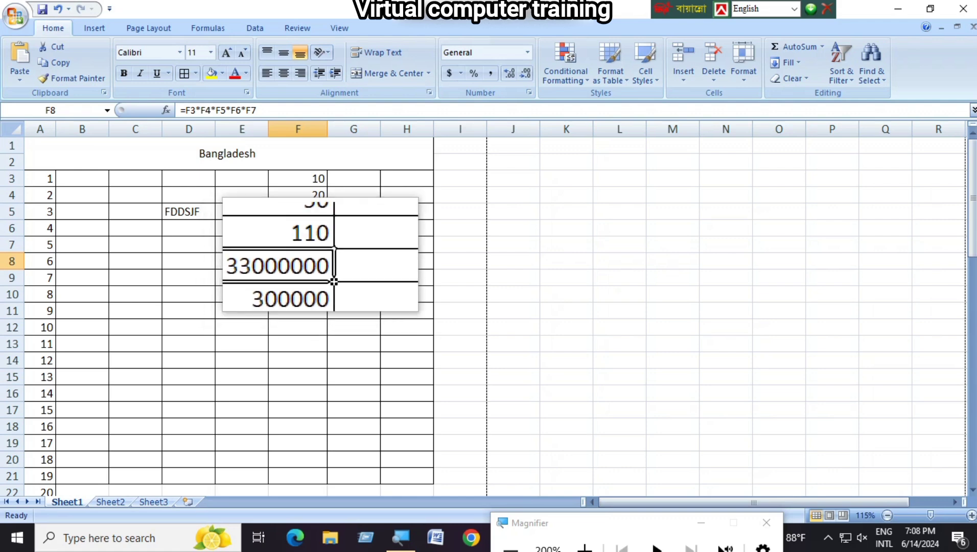
pyautogui.click(325, 250)
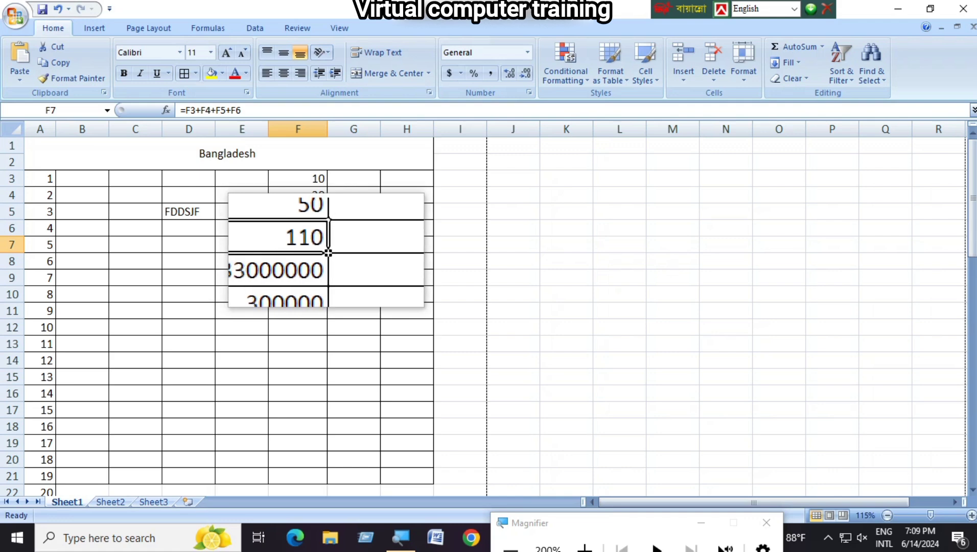
# Step: Fill F7's sum formula across G7 and H7, redoing it after one undo
pyautogui.moveTo(328, 253); pyautogui.dragTo(416, 248)
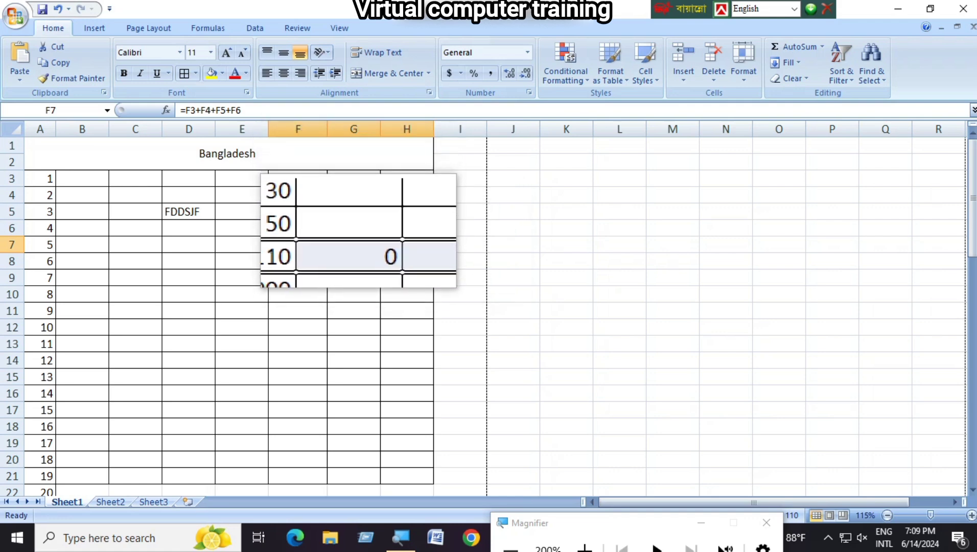
pyautogui.hotkey('ctrl', 'z')
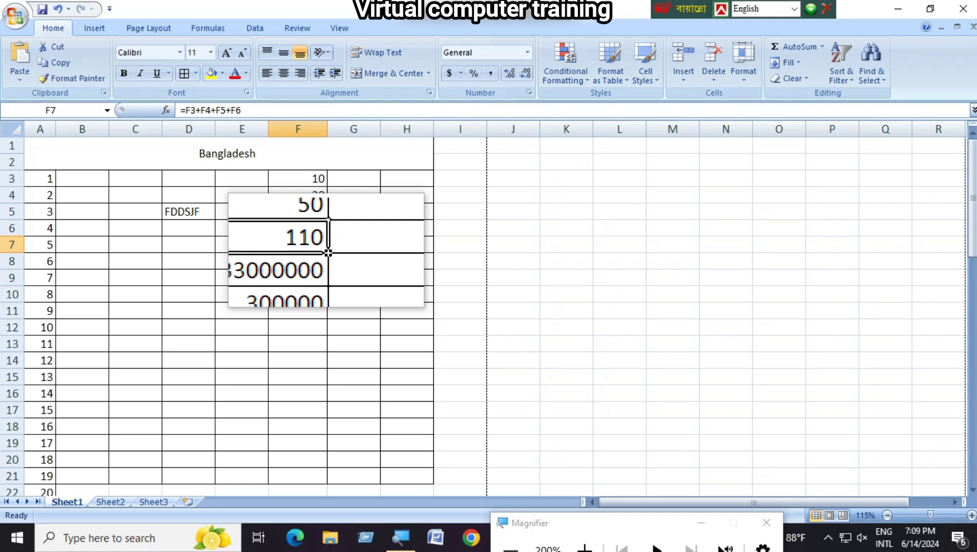
pyautogui.moveTo(328, 252); pyautogui.dragTo(362, 248)
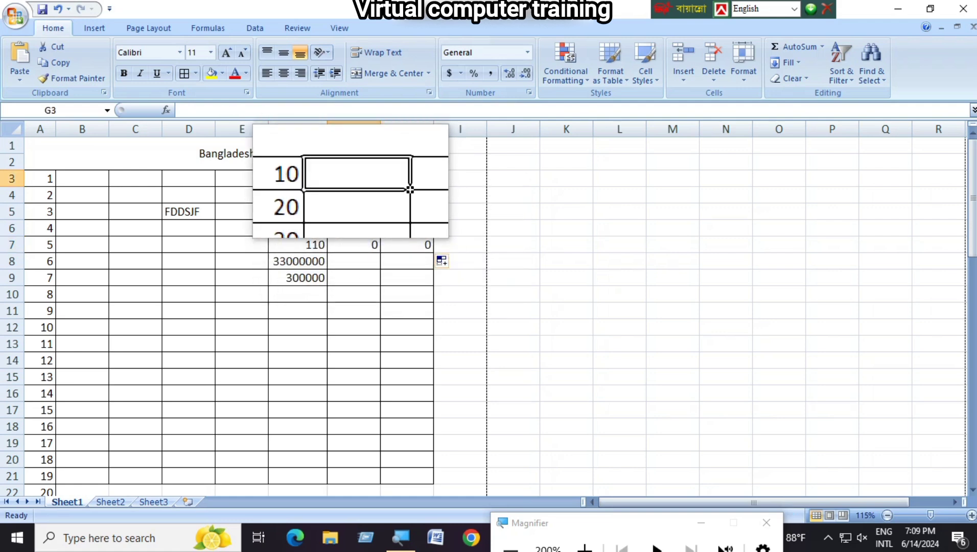
# Step: Enter 10 in G3, 5 in H3 and 5 in G4
pyautogui.press('Tab')
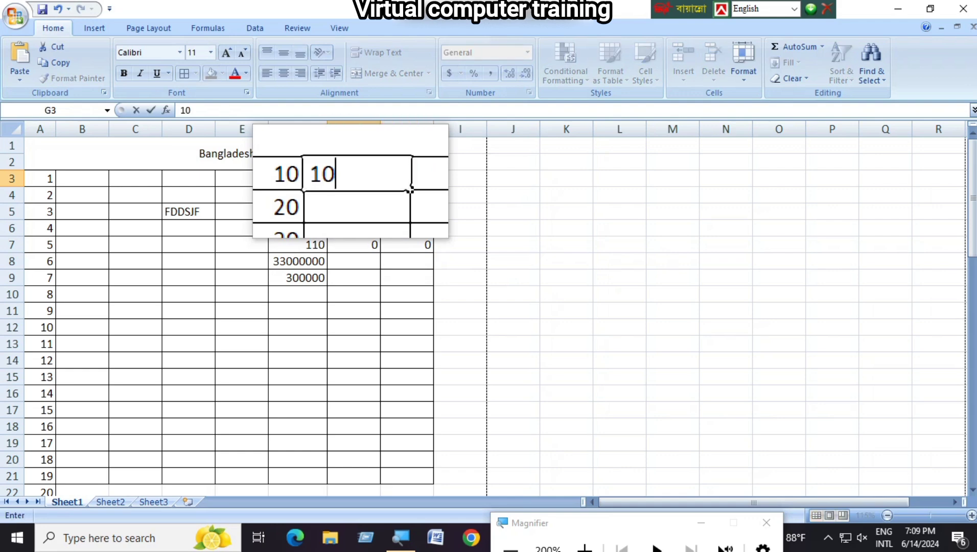
pyautogui.press('Tab')
pyautogui.write('5')
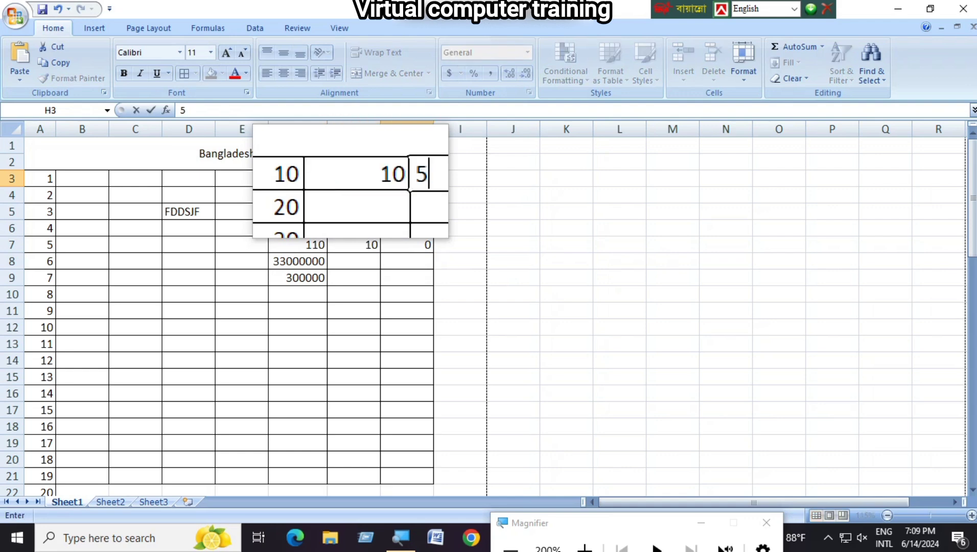
pyautogui.press('Return')
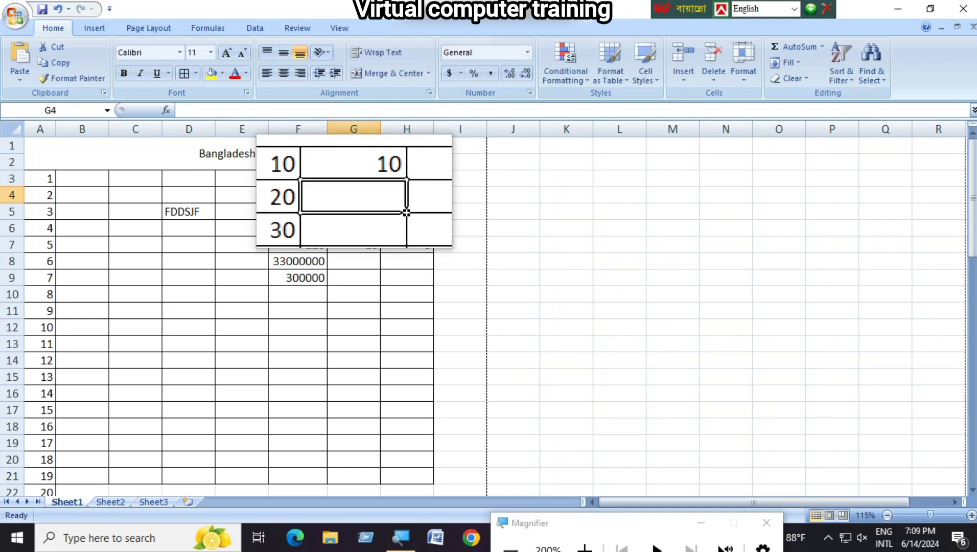
pyautogui.write('5')
pyautogui.press('Return')
pyautogui.click(354, 244)
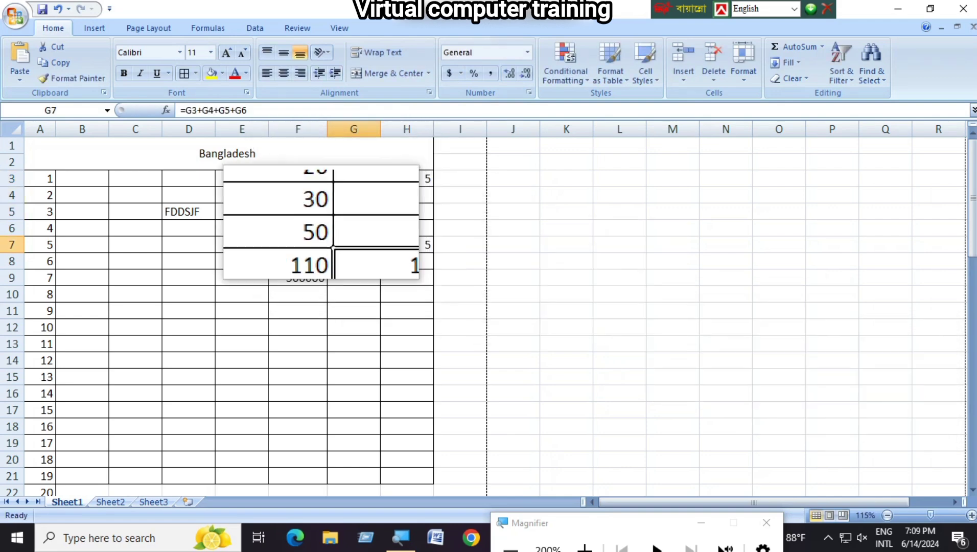
# Step: Enter 50 in G5, 45 in G6, 54 in H5 and 88 in H6, making H7 total 147
pyautogui.keyDown('ctrl'); pyautogui.scroll(3, 321, 222); pyautogui.keyUp('ctrl')
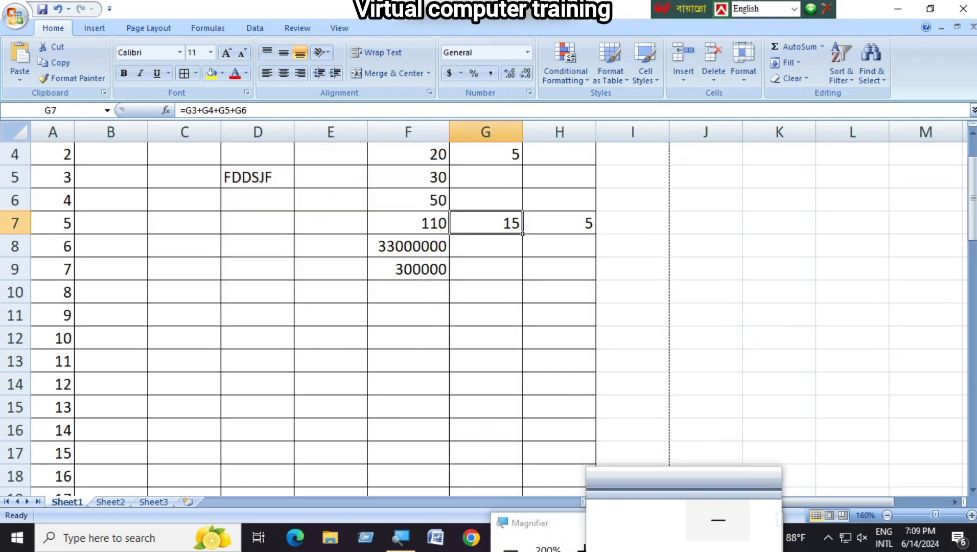
pyautogui.scroll(1, 586, 330)
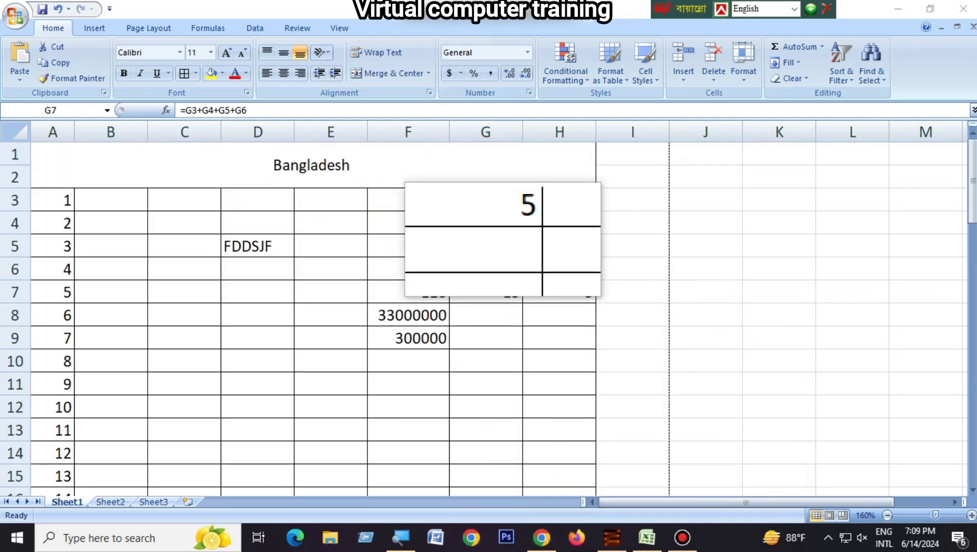
pyautogui.click(508, 240)
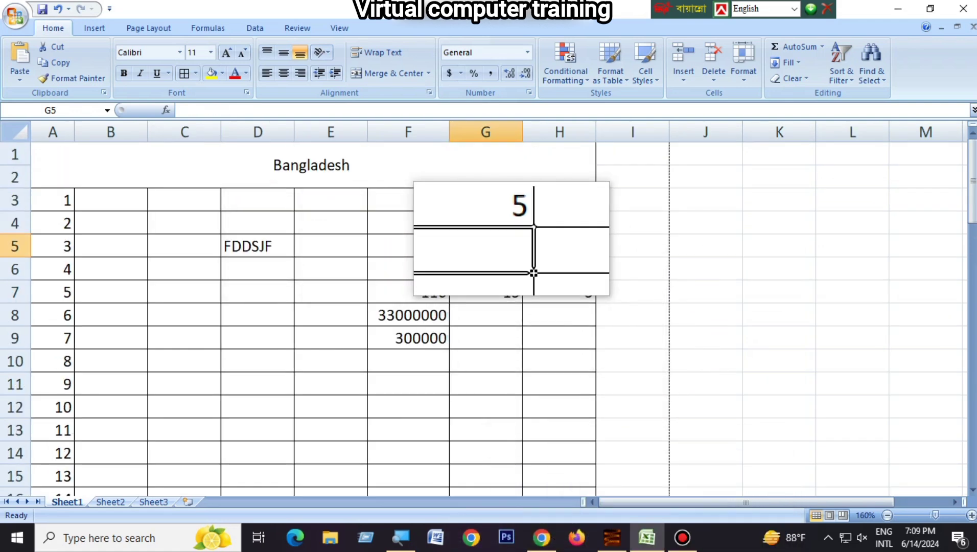
pyautogui.write('50')
pyautogui.press('Tab')
pyautogui.write('54')
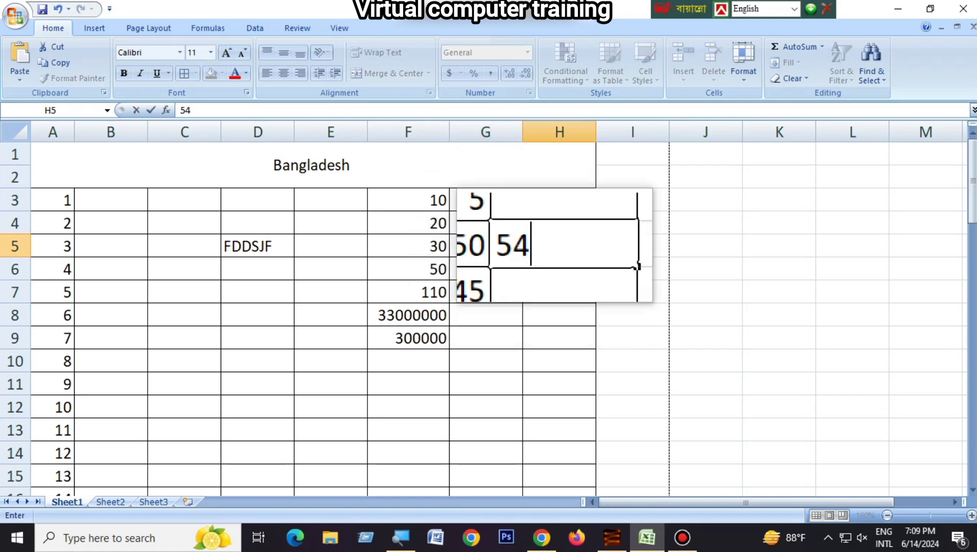
pyautogui.press('Return')
pyautogui.write('88')
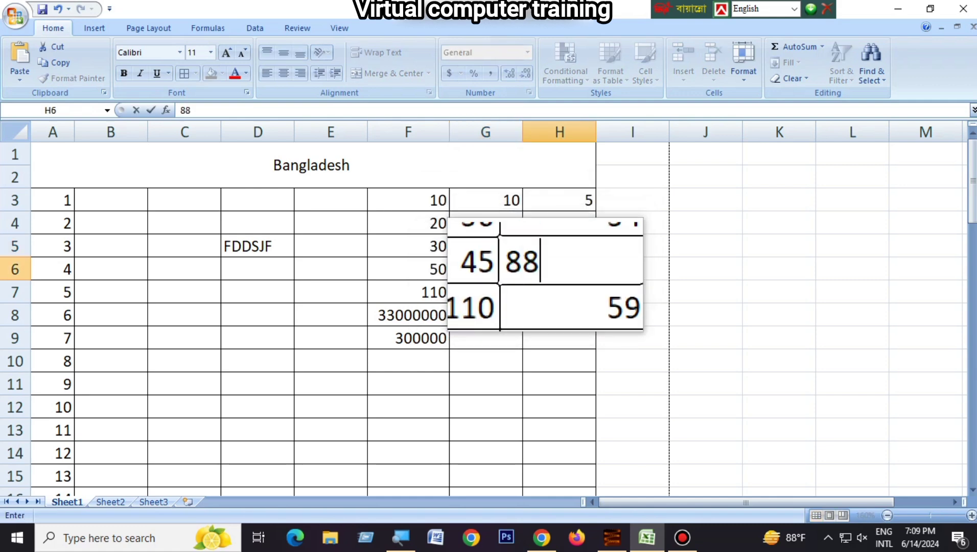
pyautogui.press('Return')
pyautogui.press('Return')
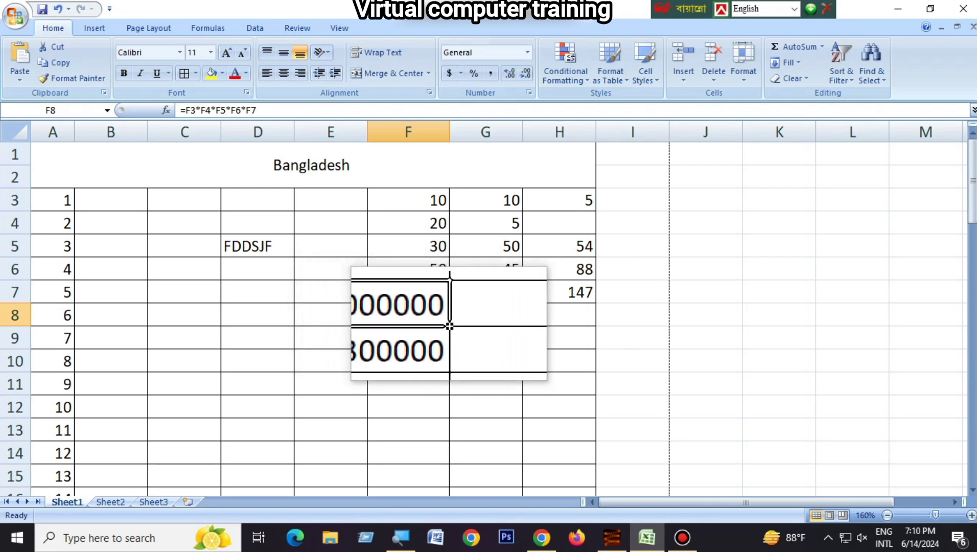
# Step: Widen column G to show 12375000 and fill the product formula into G8 and H8
pyautogui.moveTo(449, 325)
pyautogui.mouseDown()
pyautogui.moveTo(561, 315)
pyautogui.moveTo(588, 324)
pyautogui.mouseUp()
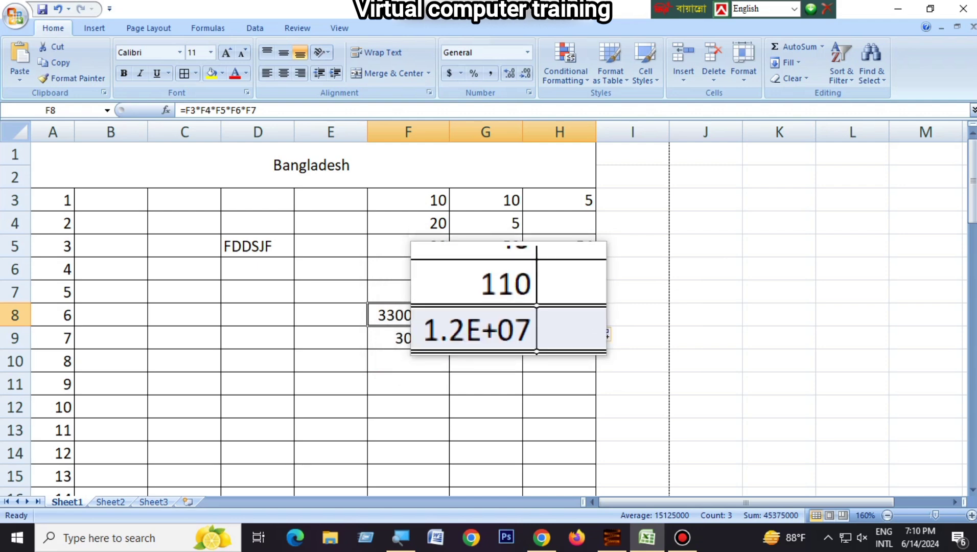
pyautogui.click(518, 323)
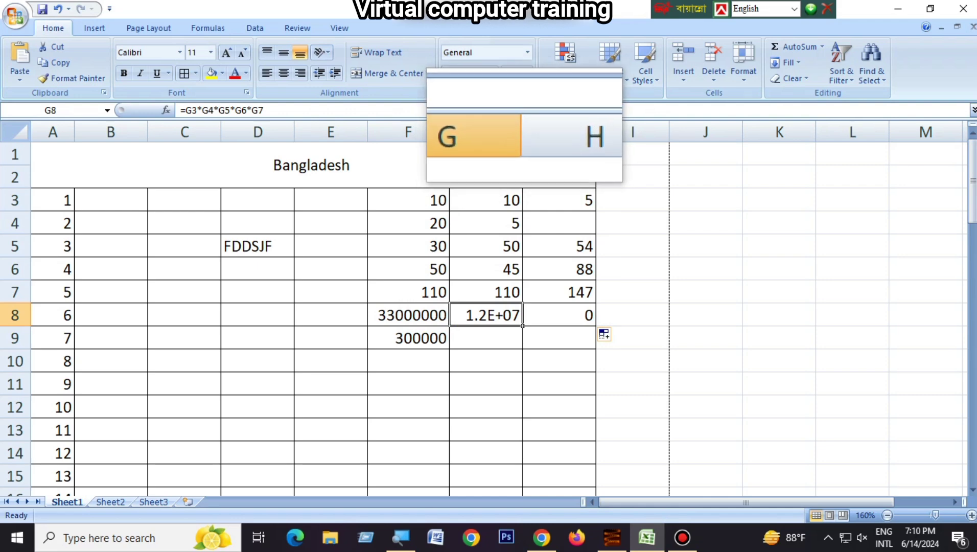
pyautogui.moveTo(523, 131); pyautogui.dragTo(545, 132)
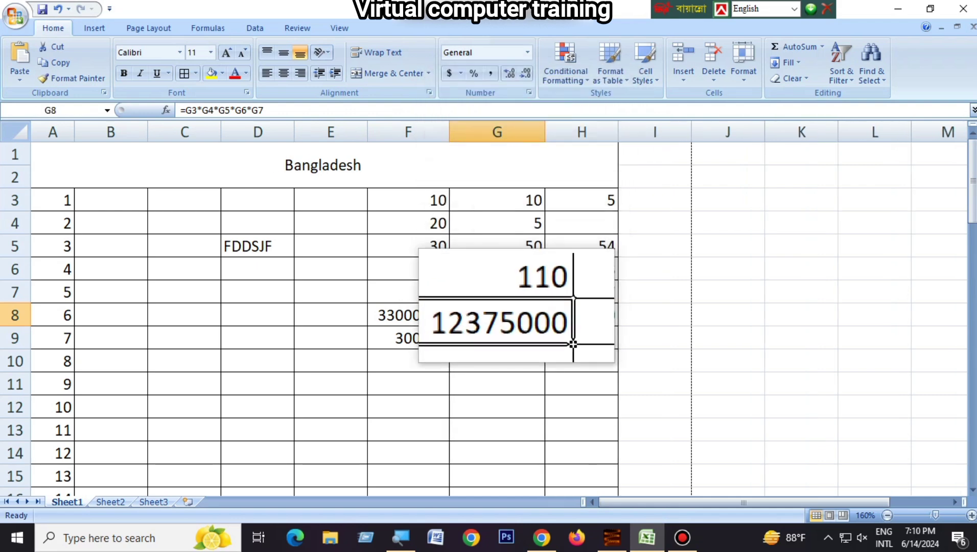
pyautogui.moveTo(545, 326); pyautogui.dragTo(617, 326)
pyautogui.click(581, 315)
pyautogui.click(613, 229)
pyautogui.write('5')
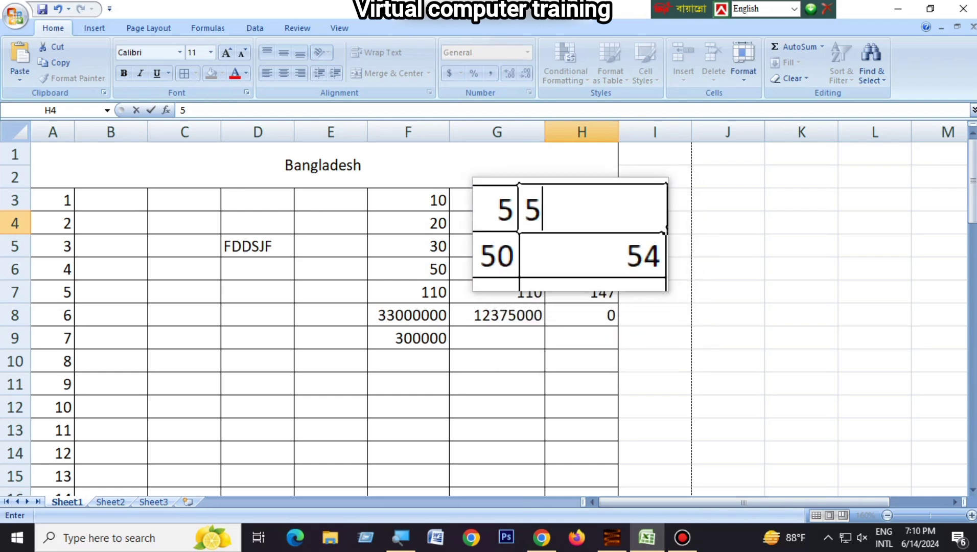
# Step: Commit 5 in H4 and widen column H so H8 shows 18057600
pyautogui.click(587, 316)
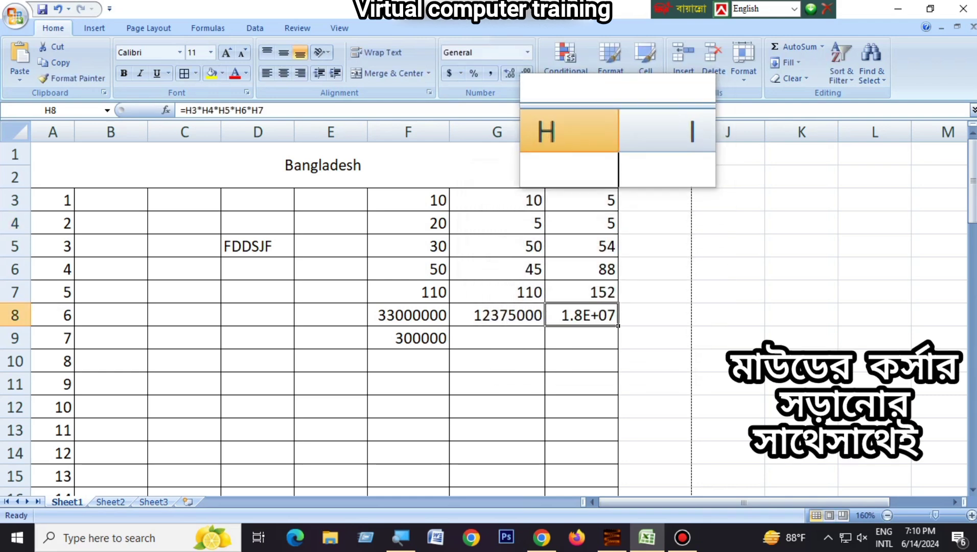
pyautogui.moveTo(619, 131); pyautogui.dragTo(636, 132)
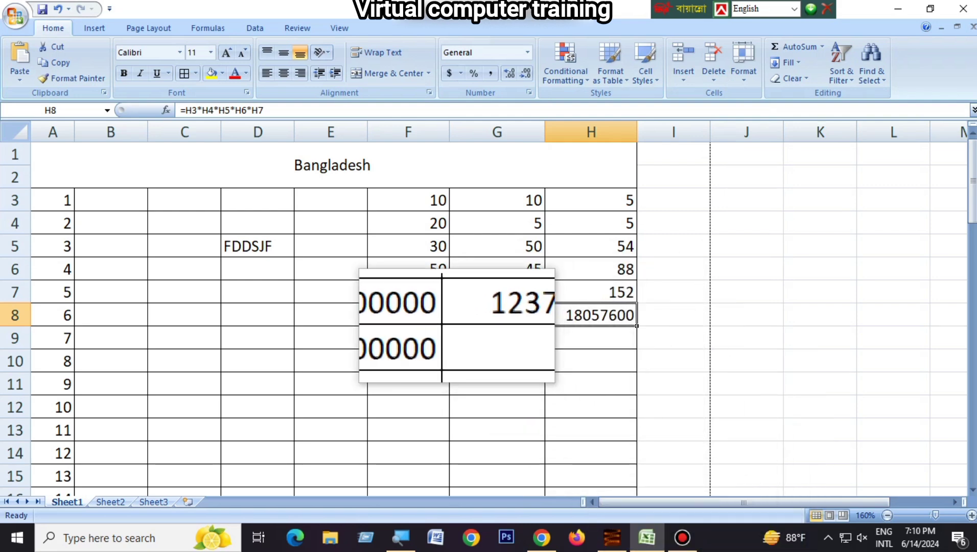
pyautogui.click(447, 347)
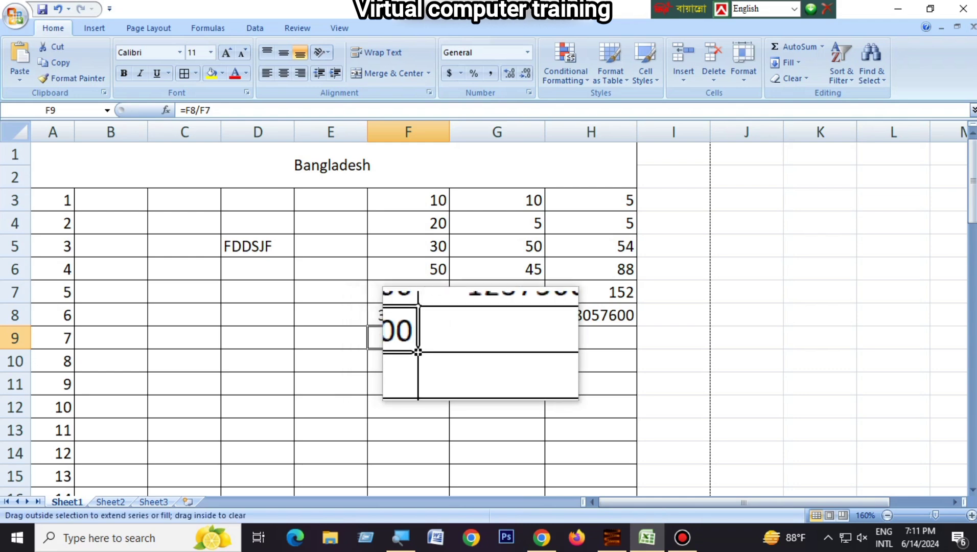
# Step: Copy F9's division formula across G9 and H9, showing 112500 and 118800
pyautogui.hotkey('ctrl', 'c')
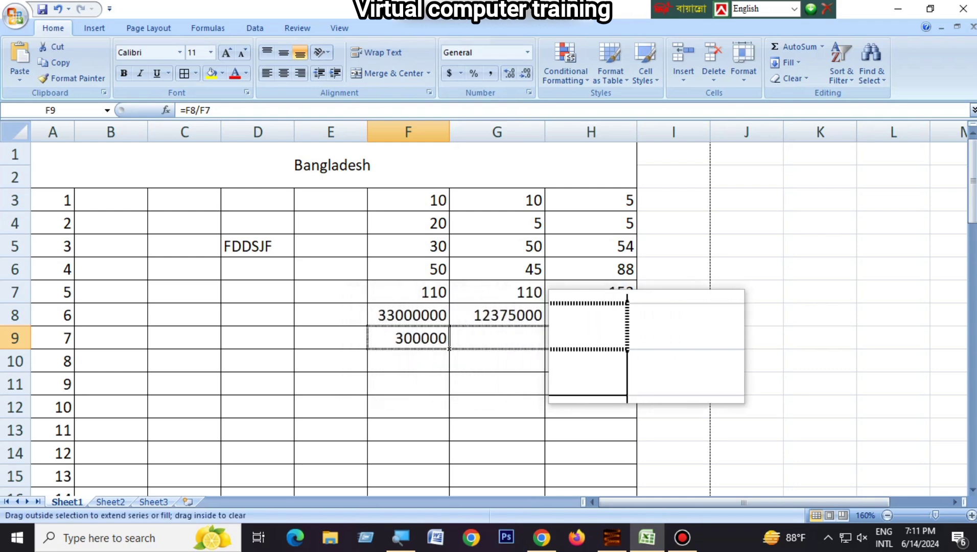
pyautogui.moveTo(449, 349); pyautogui.dragTo(637, 349)
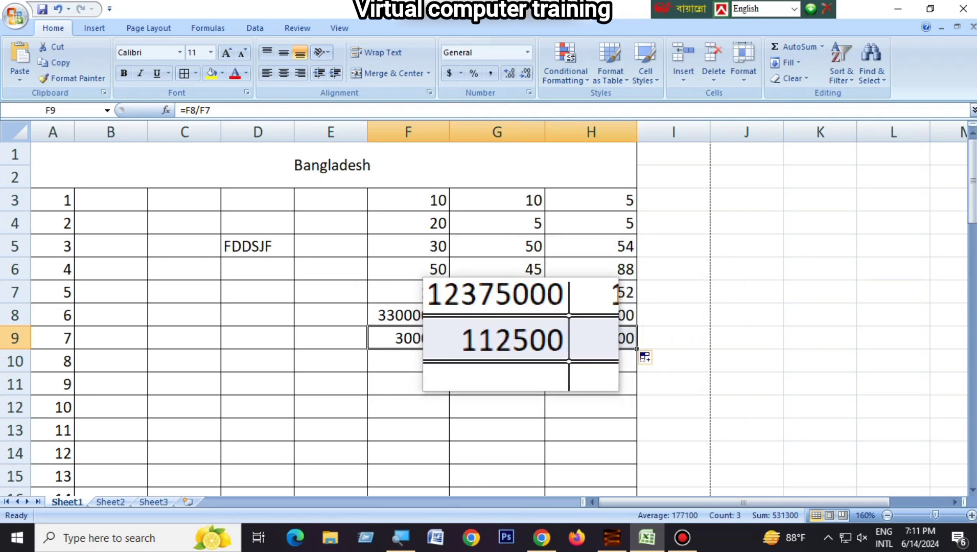
pyautogui.click(497, 360)
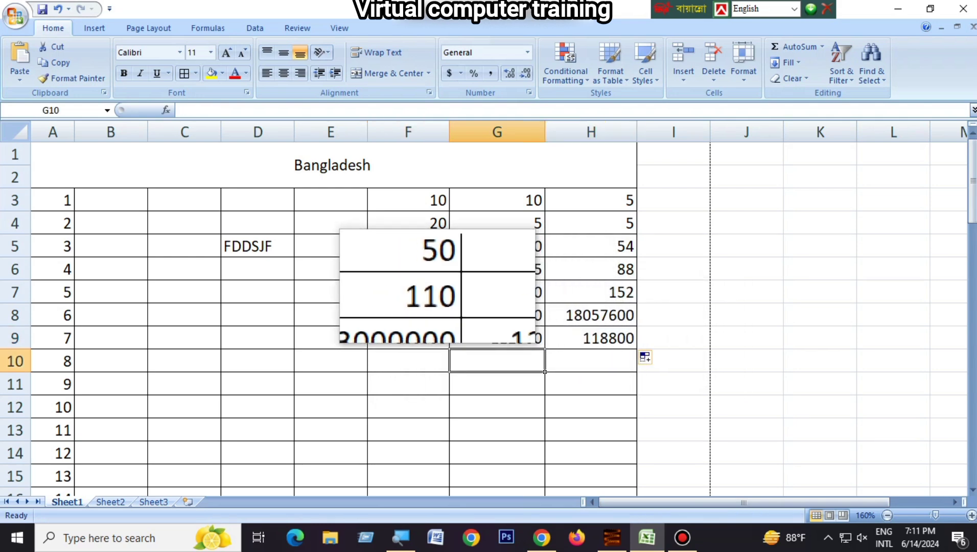
# Step: Inspect the F8 product formula, then select cells C7 to C10
pyautogui.click(419, 291)
pyautogui.click(419, 315)
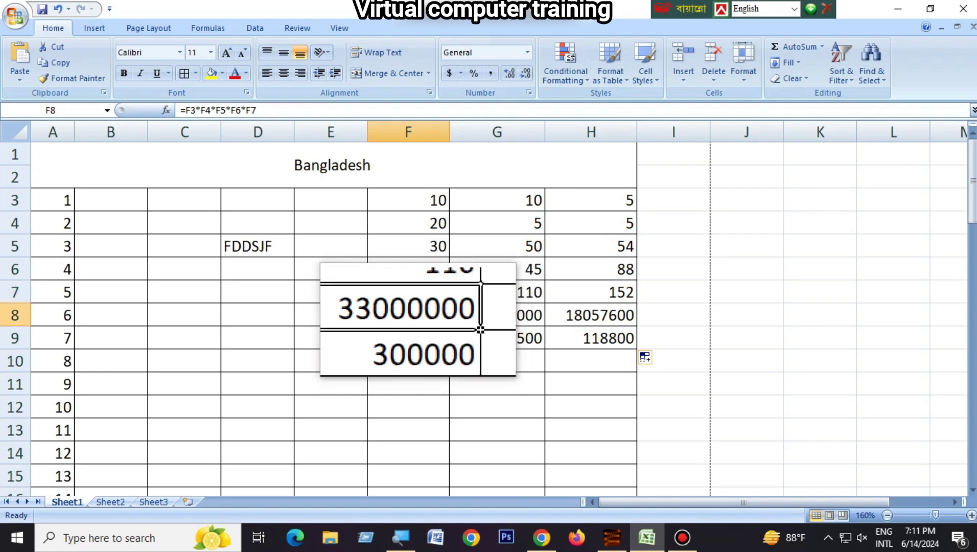
pyautogui.click(409, 406)
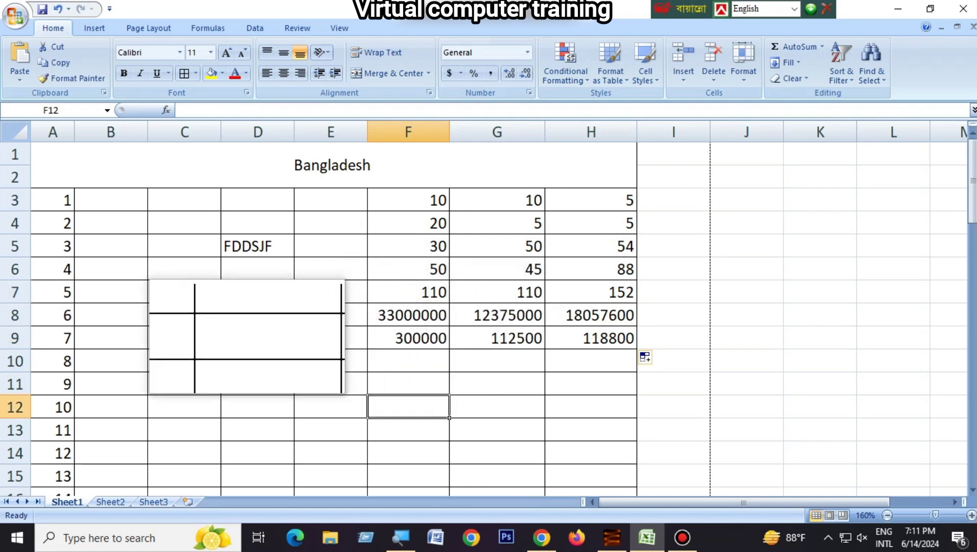
pyautogui.moveTo(179, 289); pyautogui.dragTo(183, 363)
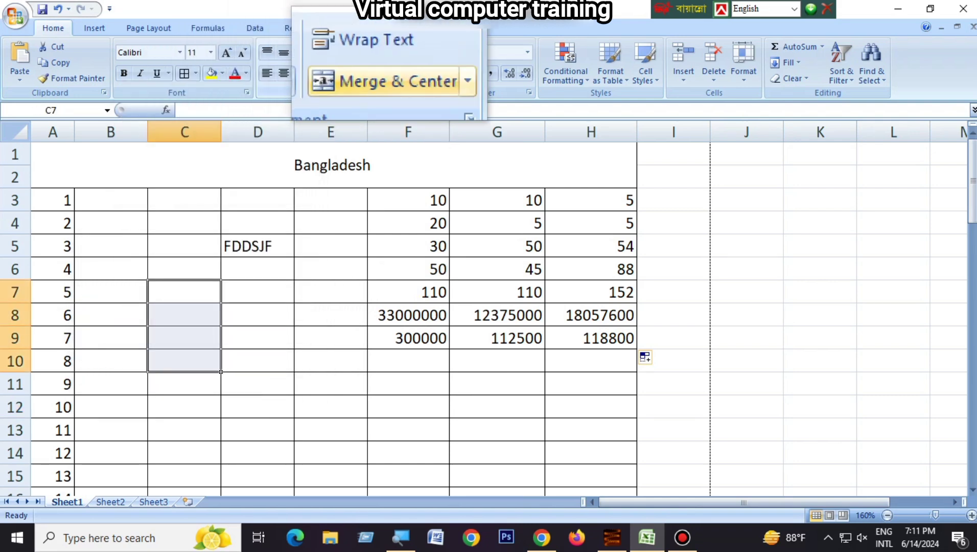
# Step: Merge C7:C10 with Merge & Center, then select the entire sheet
pyautogui.click(394, 73)
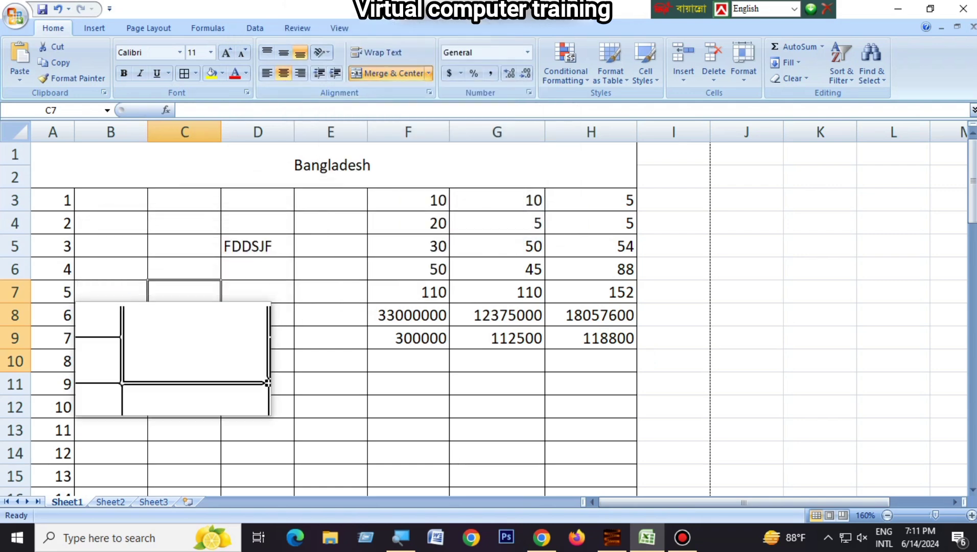
pyautogui.click(184, 406)
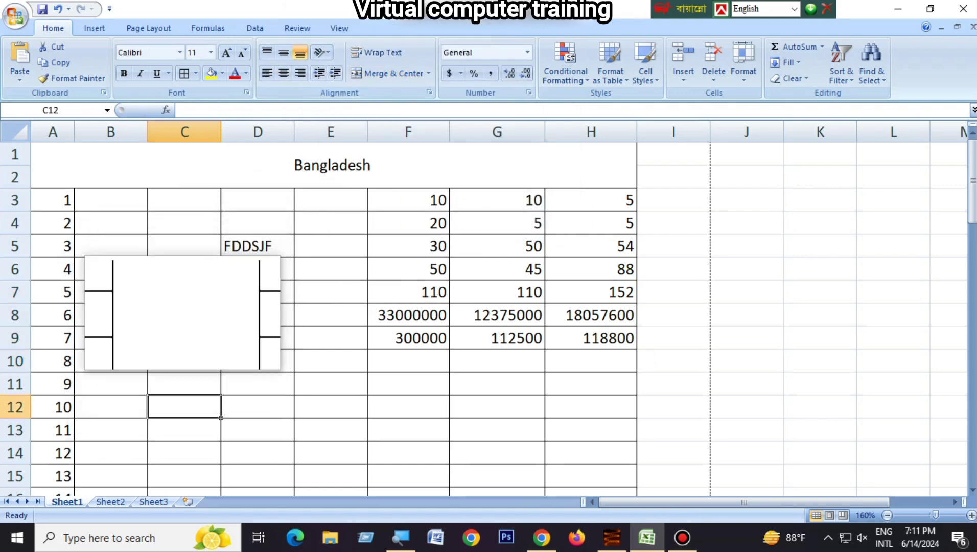
pyautogui.scroll(-3, 220, 409)
pyautogui.click(145, 276)
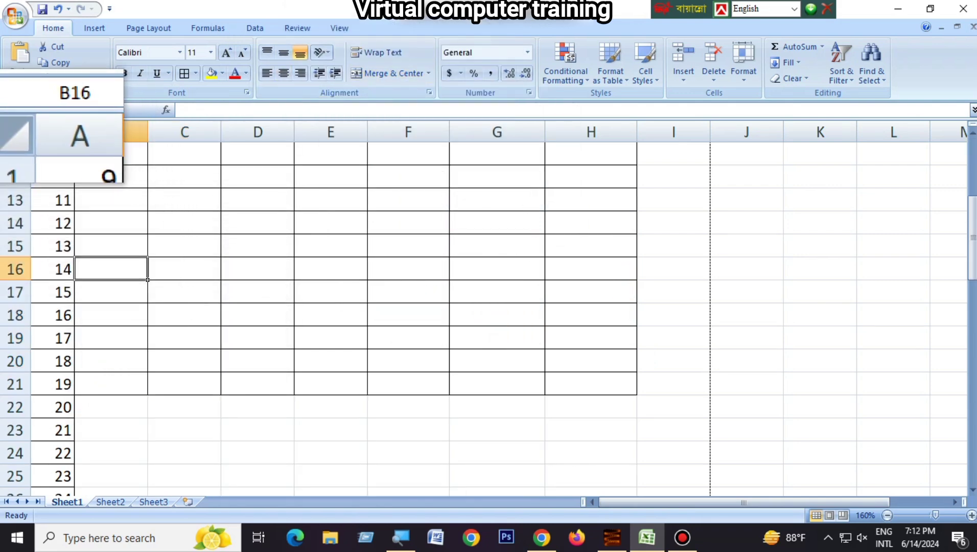
pyautogui.click(15, 132)
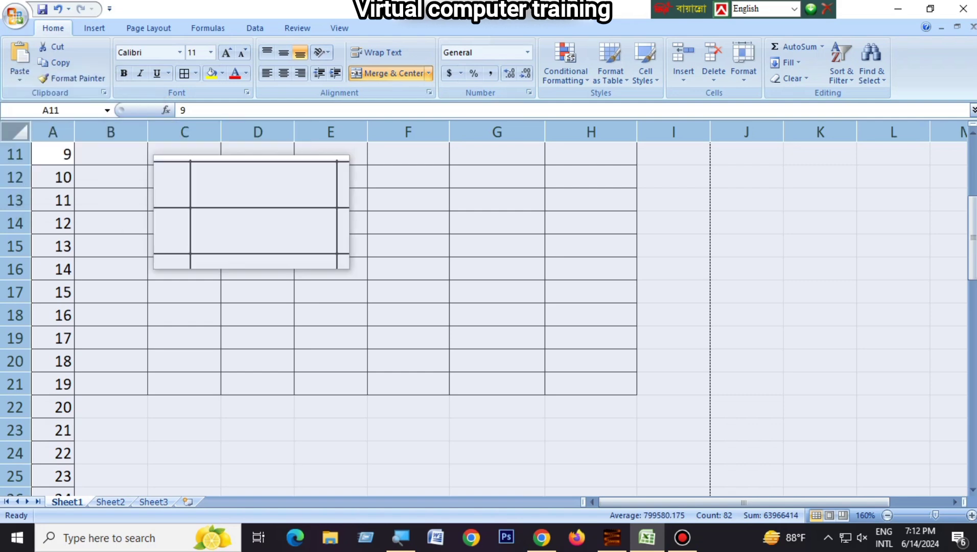
pyautogui.scroll(4, 485, 307)
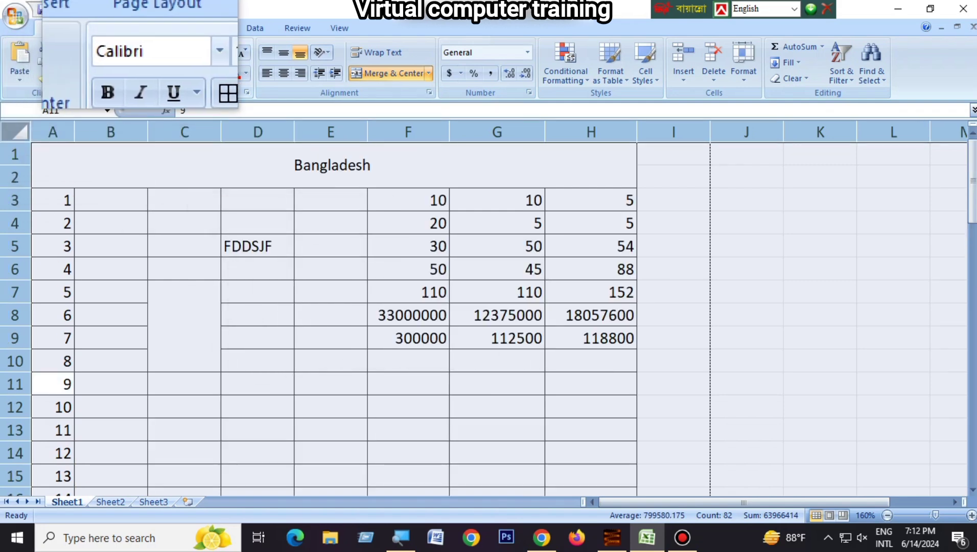
# Step: Set the whole sheet in the AdarshaLipiExp font, then select the numbers in F4:F7
pyautogui.click(180, 52)
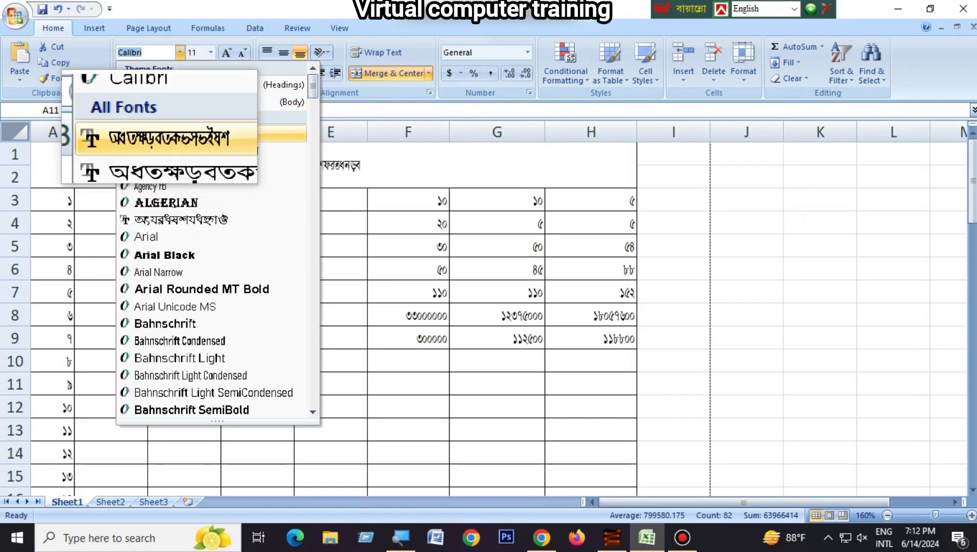
pyautogui.click(168, 148)
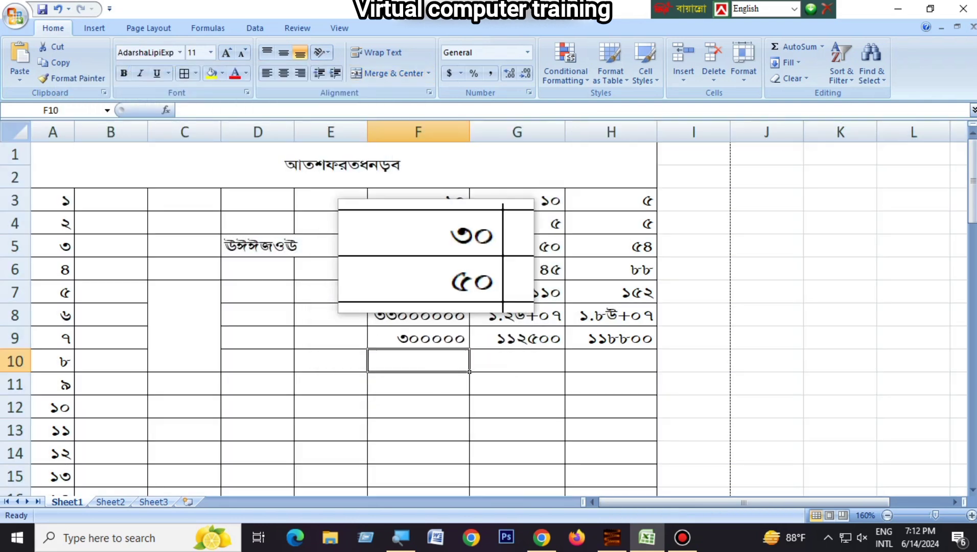
pyautogui.moveTo(434, 223)
pyautogui.mouseDown()
pyautogui.moveTo(467, 302)
pyautogui.moveTo(638, 337)
pyautogui.mouseUp()
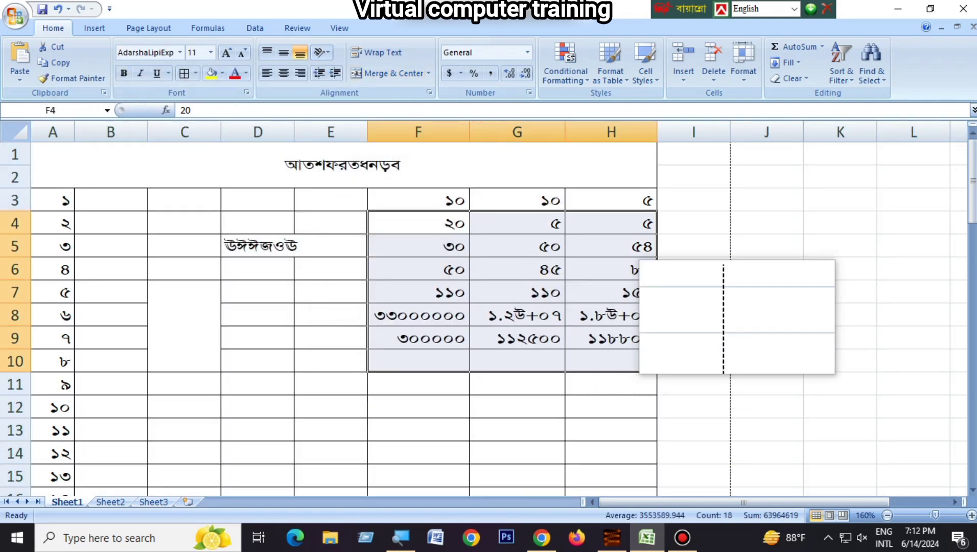
# Step: Enter the test text 'k' in J7 and 'jhj' in J11, then reselect the entire sheet
pyautogui.click(761, 294)
pyautogui.write('k')
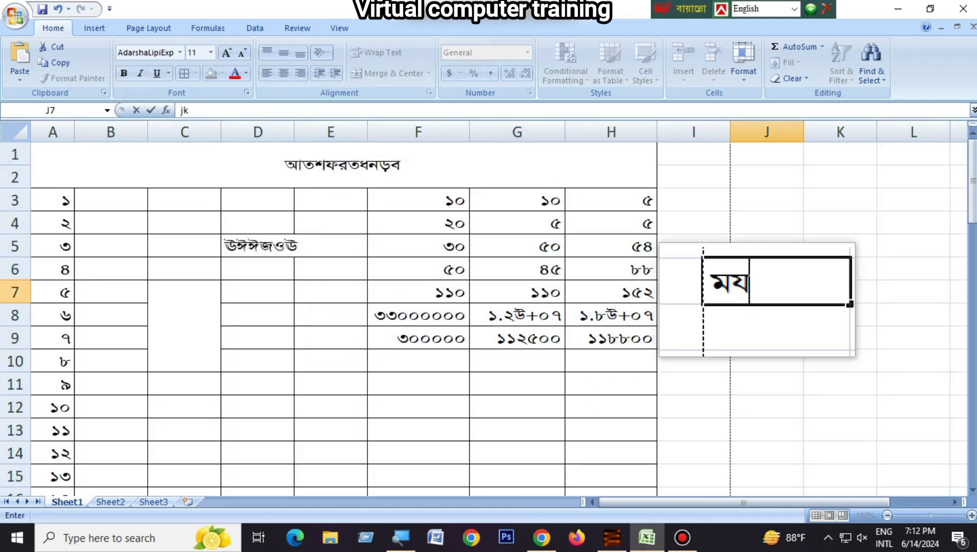
pyautogui.click(761, 383)
pyautogui.write('jhj')
pyautogui.click(546, 357)
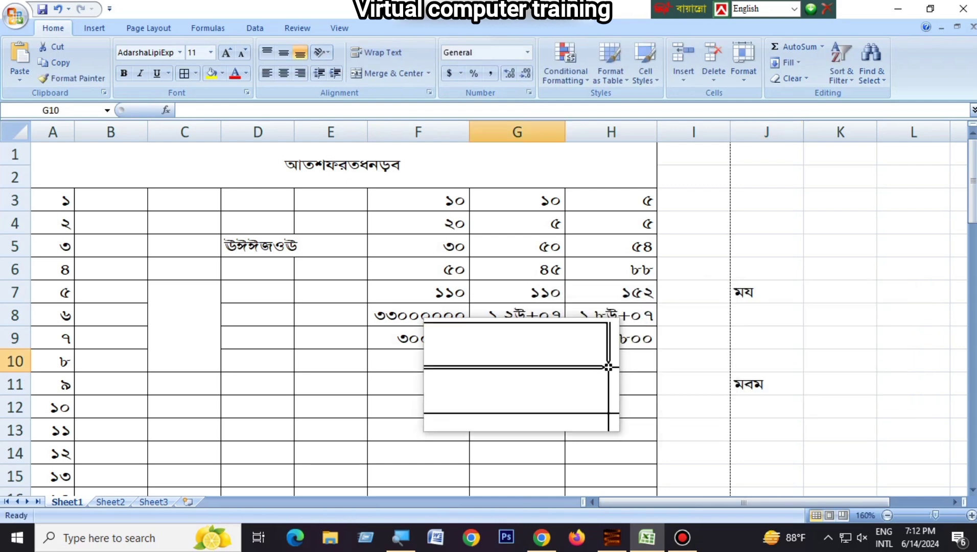
pyautogui.scroll(-2, 562, 388)
pyautogui.scroll(-2, 471, 412)
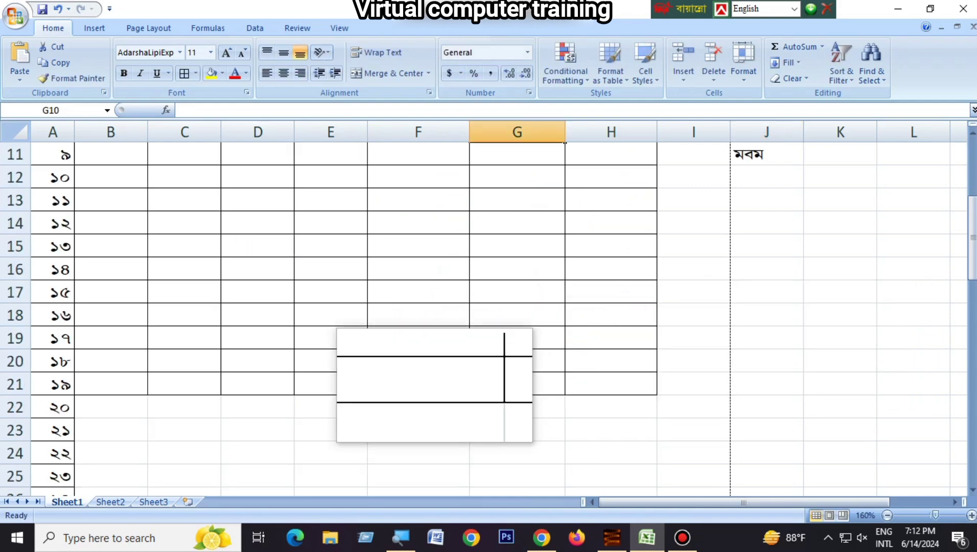
pyautogui.scroll(3, 432, 375)
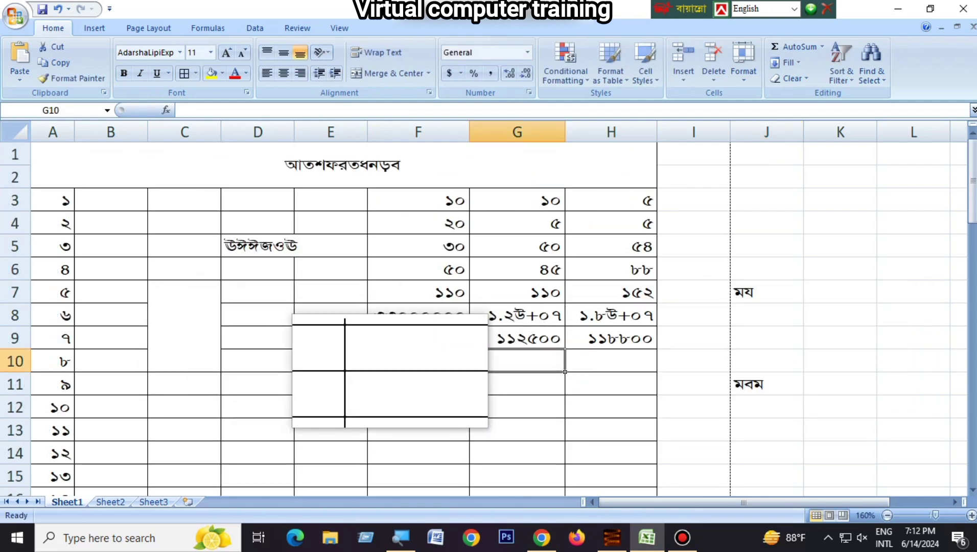
pyautogui.click(15, 132)
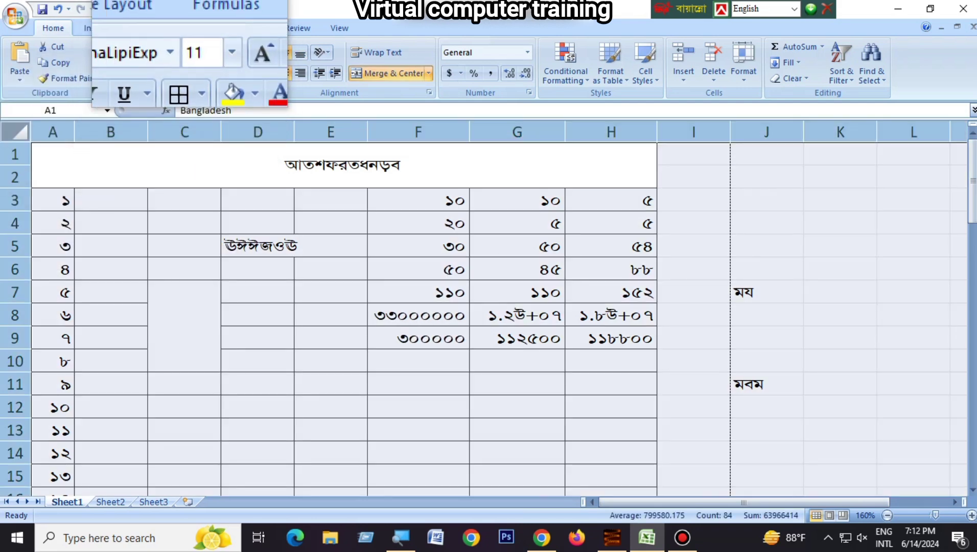
# Step: Switch the sheet back to the Calibri font and select table rows 3 and 4
pyautogui.click(180, 52)
pyautogui.click(53, 202)
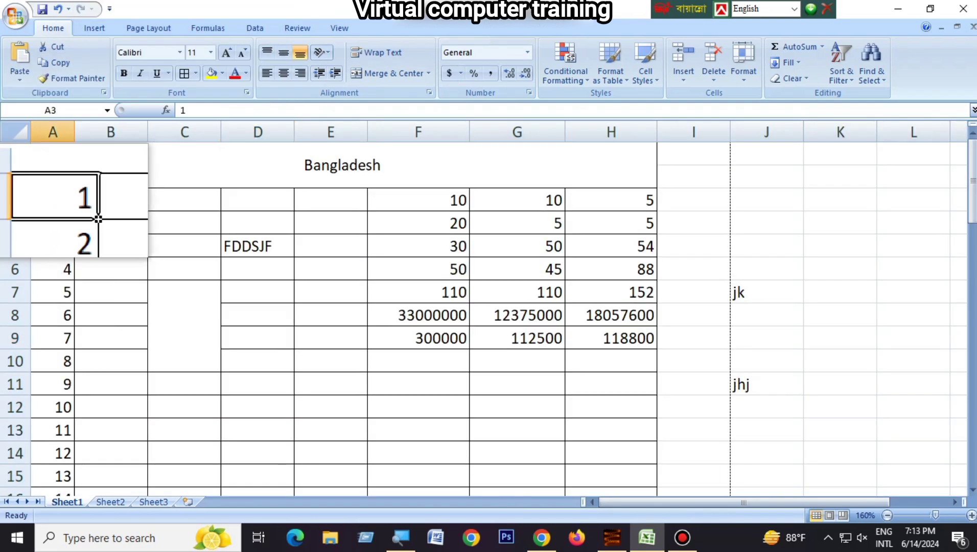
pyautogui.moveTo(53, 200); pyautogui.dragTo(611, 202)
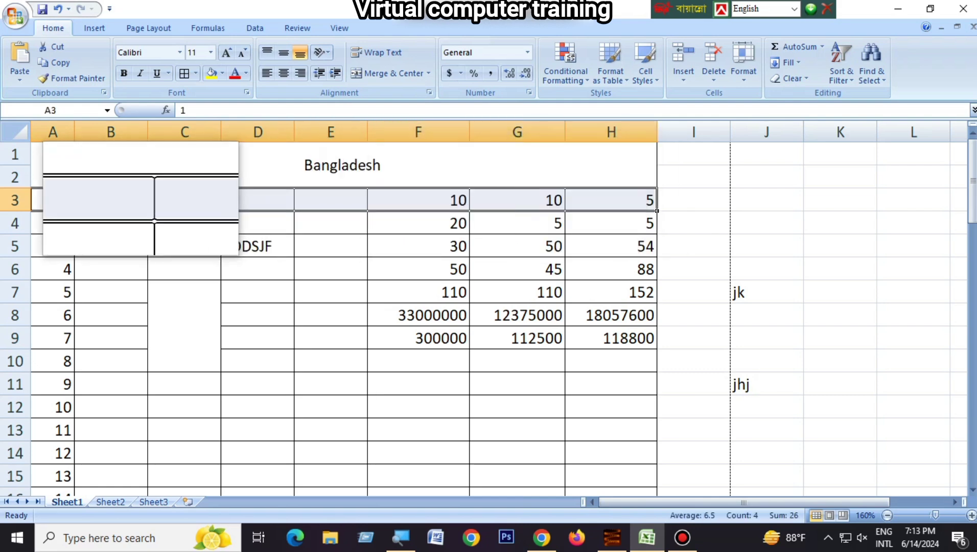
pyautogui.moveTo(38, 201)
pyautogui.mouseDown()
pyautogui.moveTo(378, 214)
pyautogui.moveTo(586, 199)
pyautogui.mouseUp()
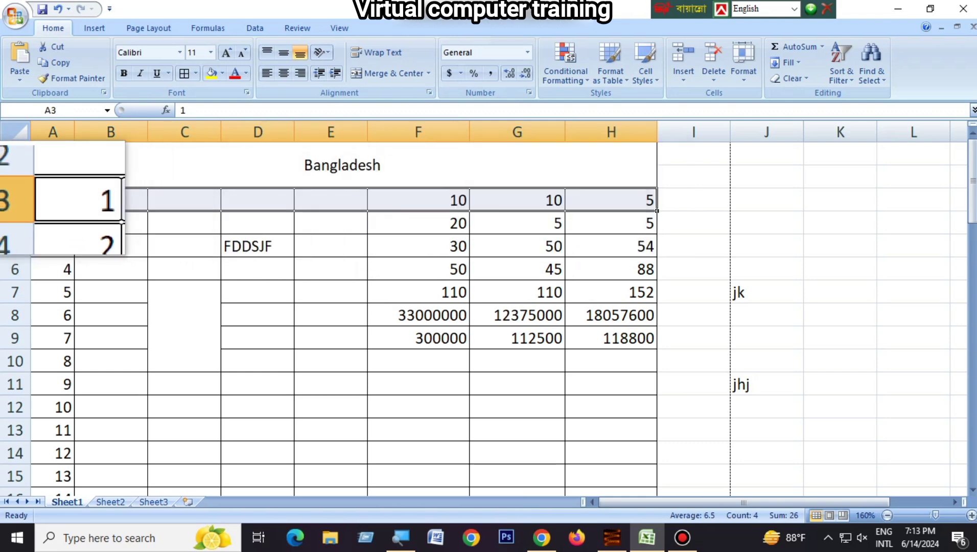
# Step: Insert a blank row above the numbered rows and select the new row 3
pyautogui.rightClick(20, 200)
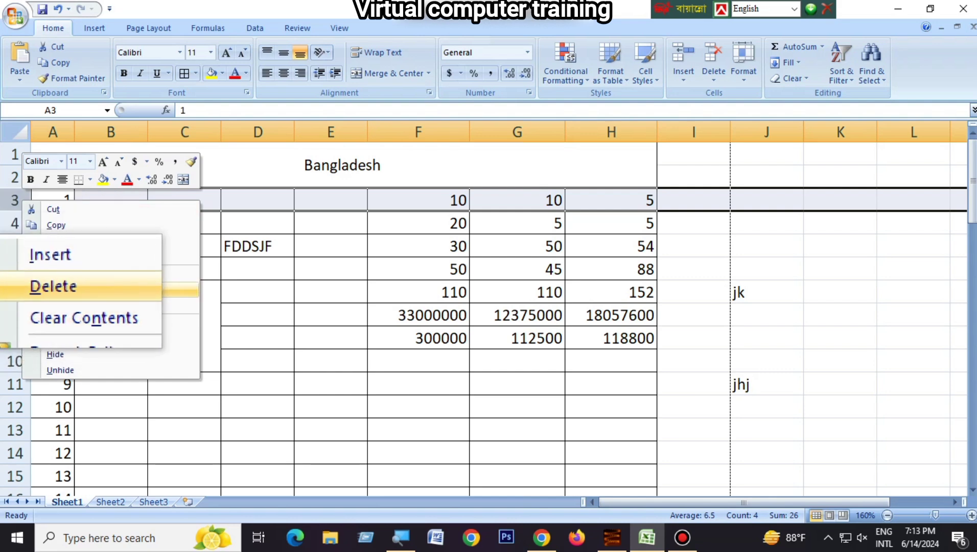
pyautogui.click(51, 276)
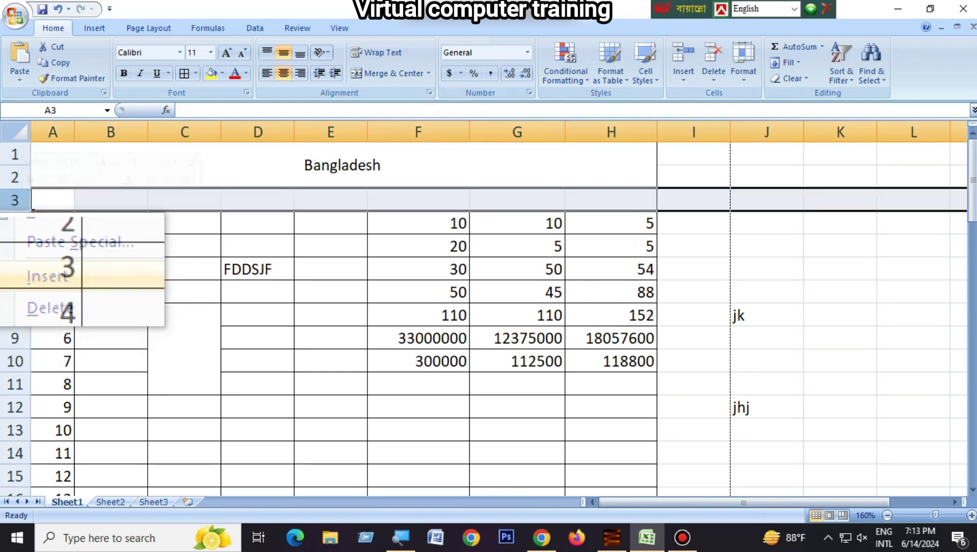
pyautogui.click(330, 268)
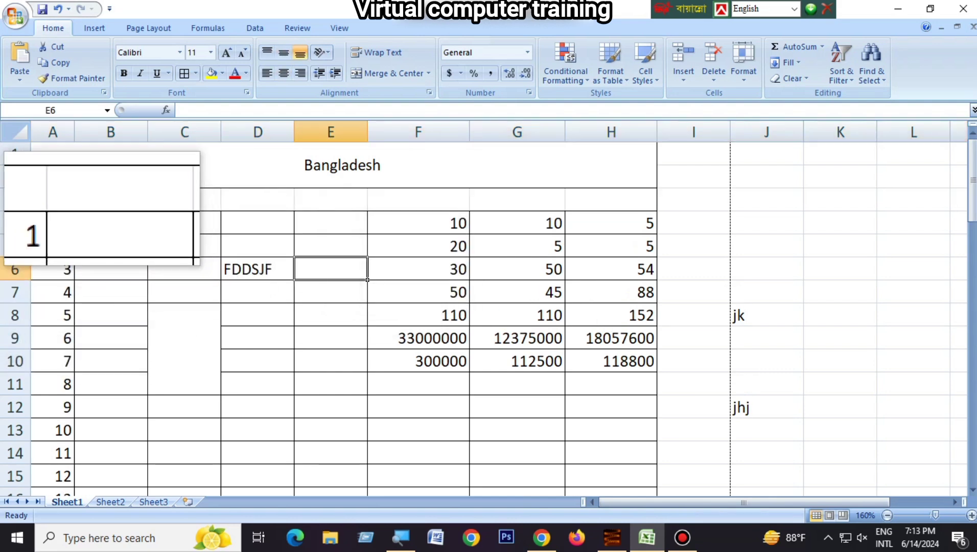
pyautogui.moveTo(67, 199)
pyautogui.mouseDown()
pyautogui.moveTo(367, 209)
pyautogui.moveTo(190, 199)
pyautogui.mouseUp()
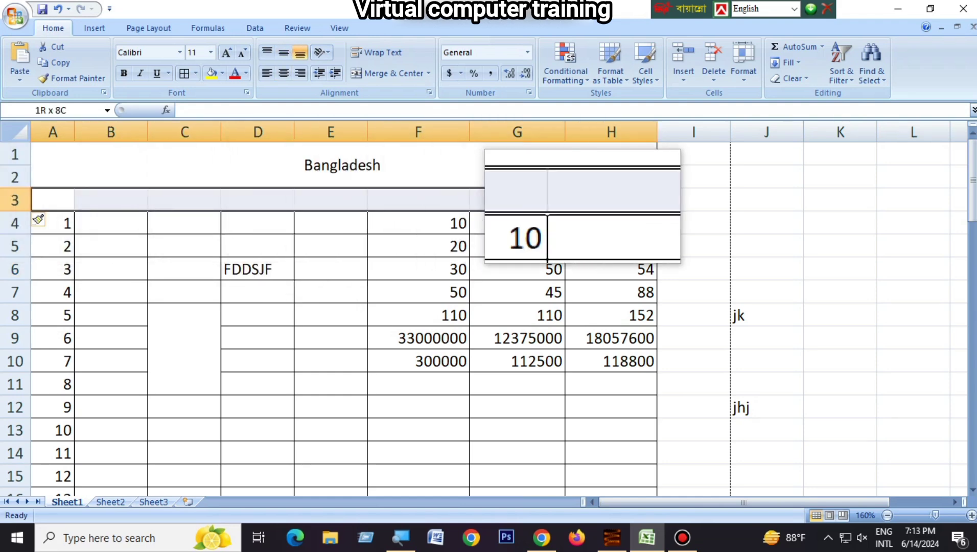
# Step: Apply All Borders to cells A3 to H3
pyautogui.moveTo(190, 199); pyautogui.dragTo(656, 210)
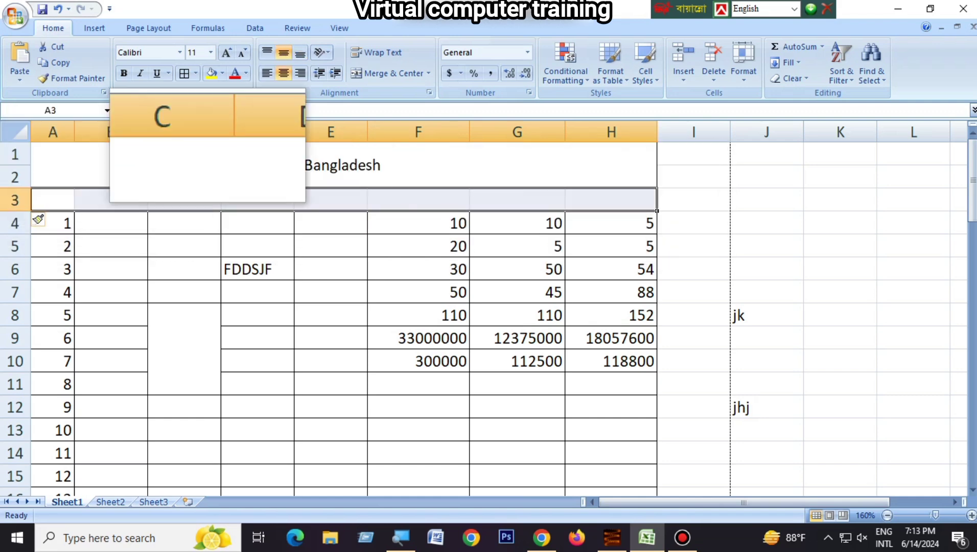
pyautogui.click(195, 73)
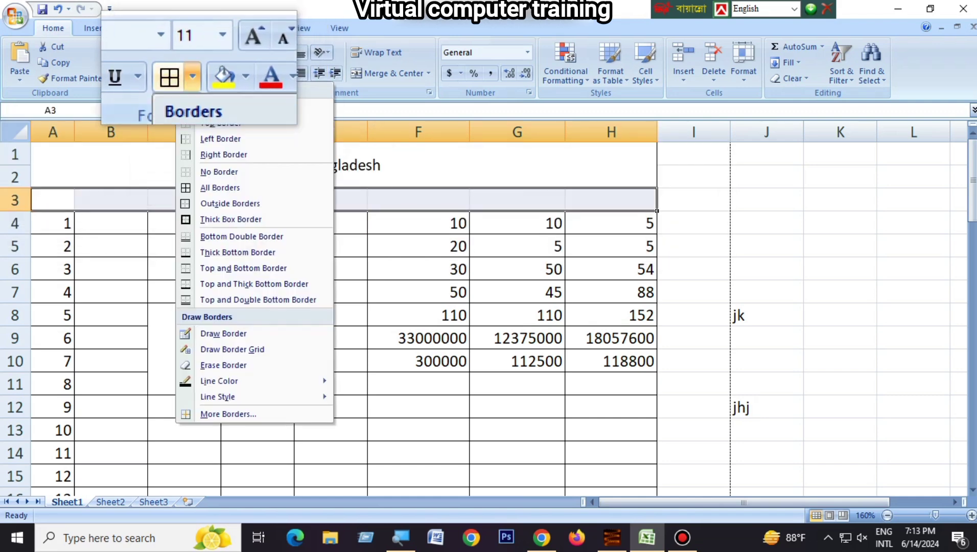
pyautogui.click(241, 189)
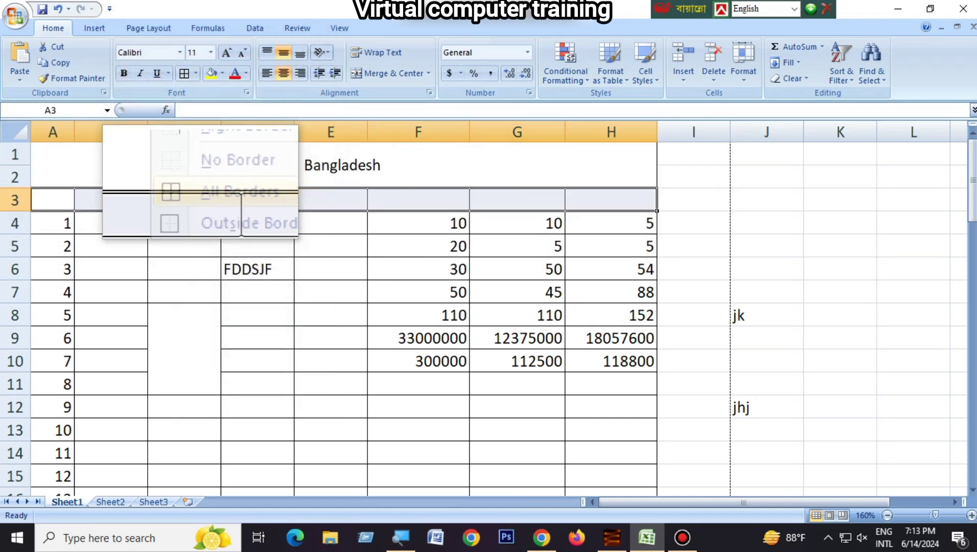
pyautogui.click(183, 200)
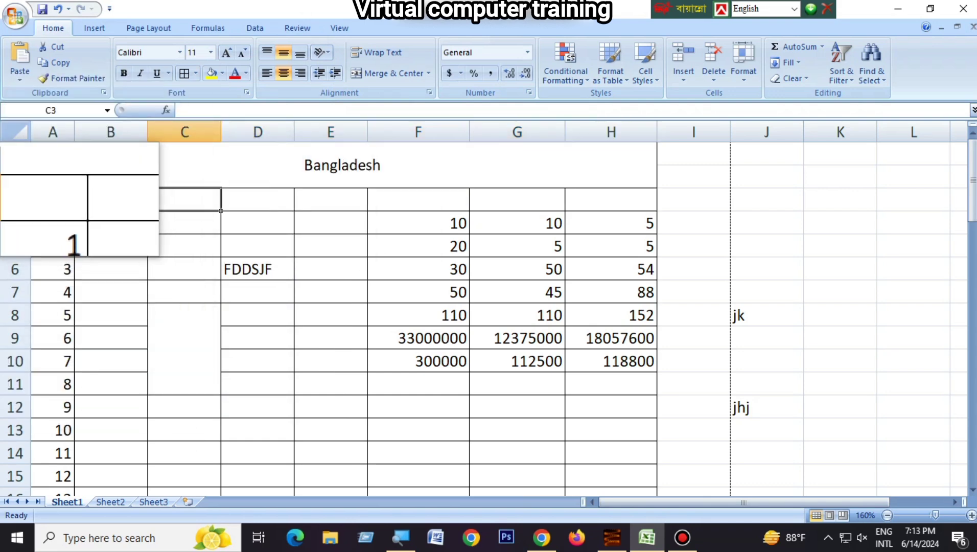
# Step: Fill cells A3 to H3 with light green
pyautogui.click(15, 202)
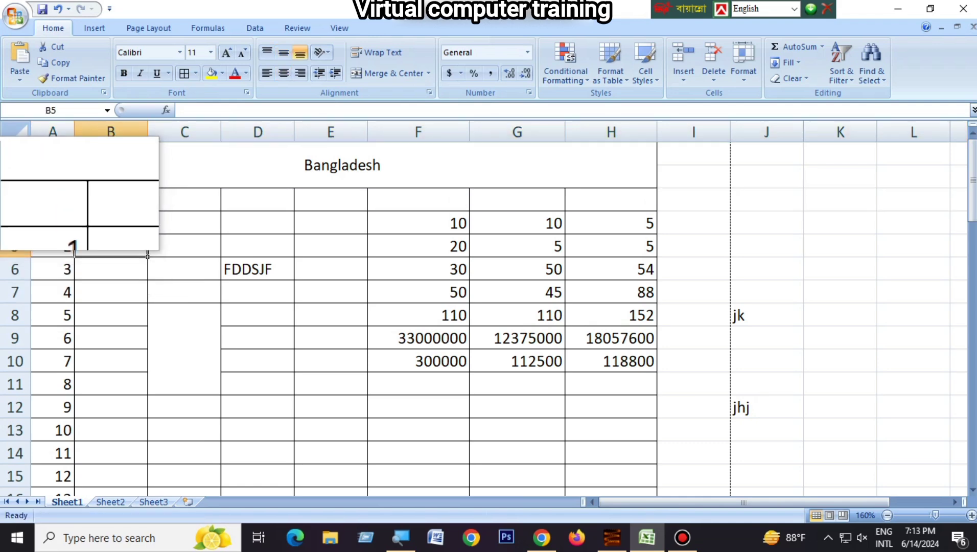
pyautogui.moveTo(58, 199); pyautogui.dragTo(649, 199)
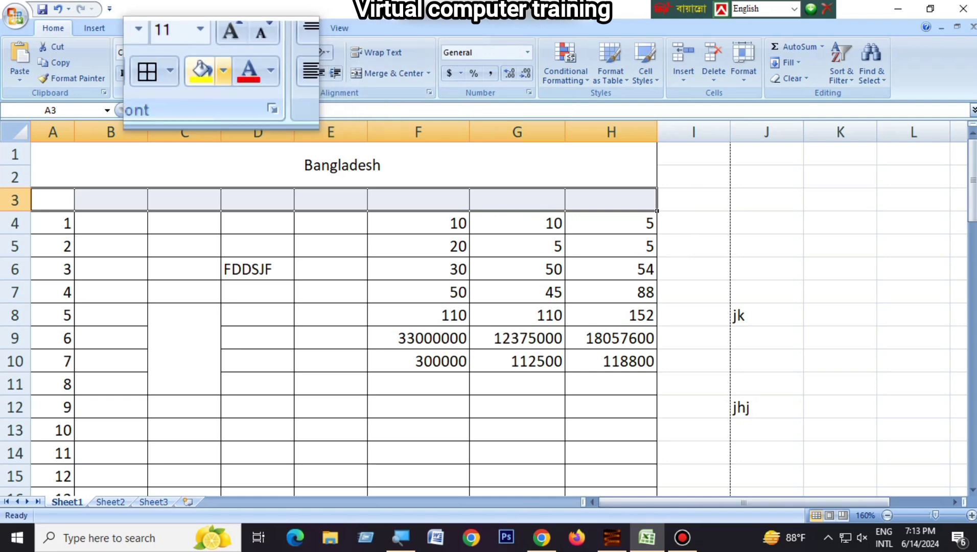
pyautogui.click(218, 78)
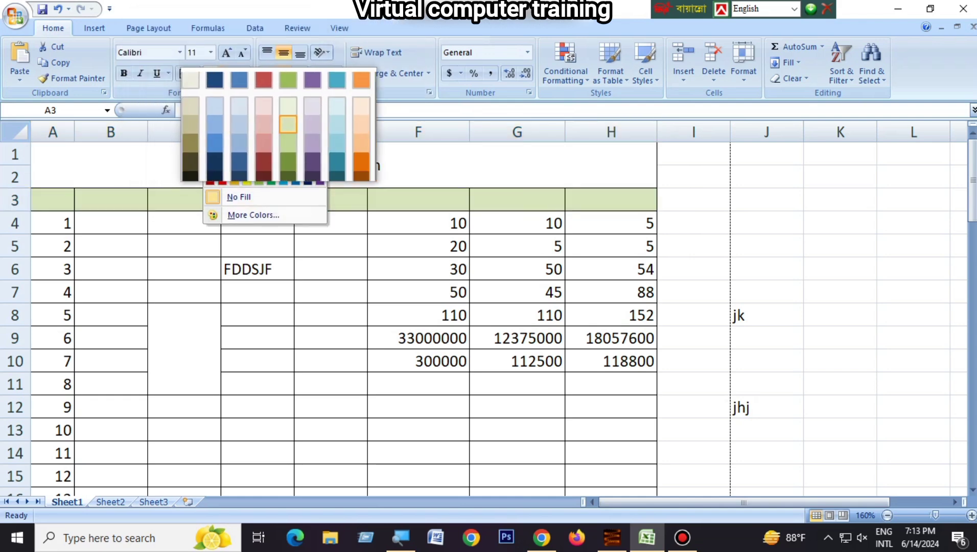
pyautogui.click(280, 123)
pyautogui.click(282, 227)
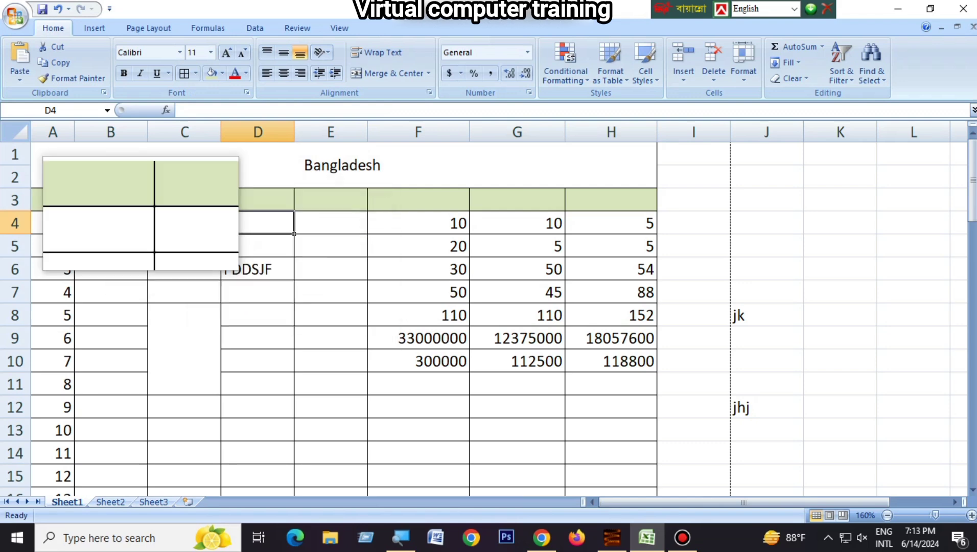
# Step: Enter the headers Sl, Name and Time in cells A3, B3 and C3
pyautogui.click(71, 207)
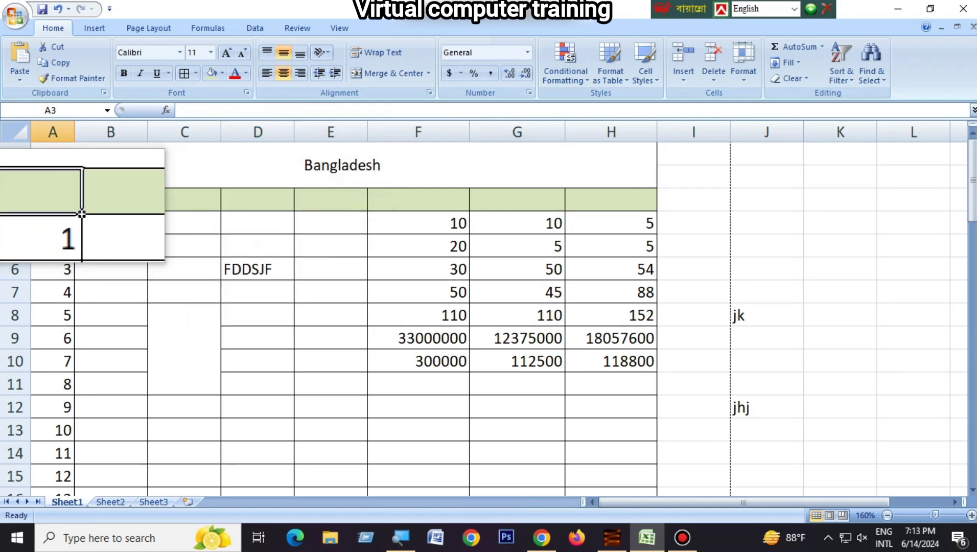
pyautogui.write('Sl')
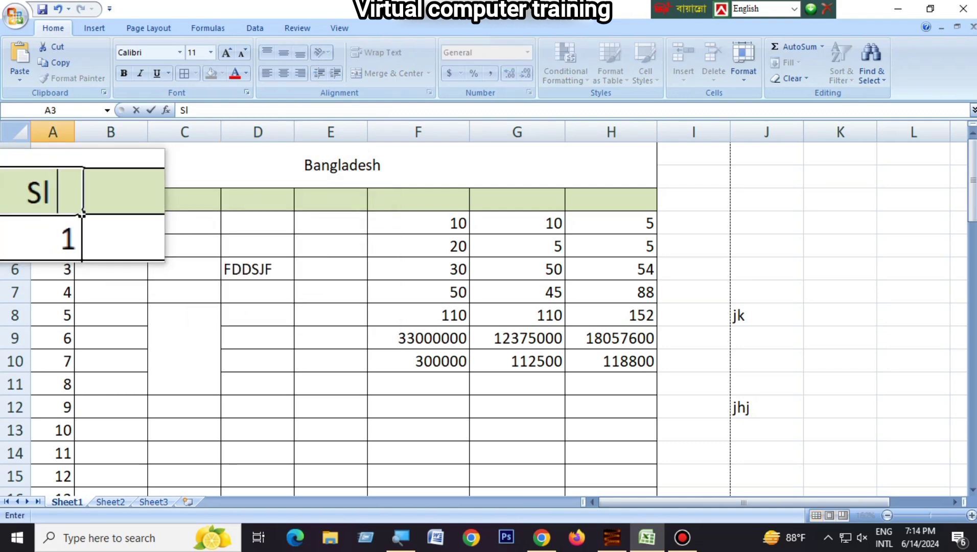
pyautogui.press('Tab')
pyautogui.write('Na')
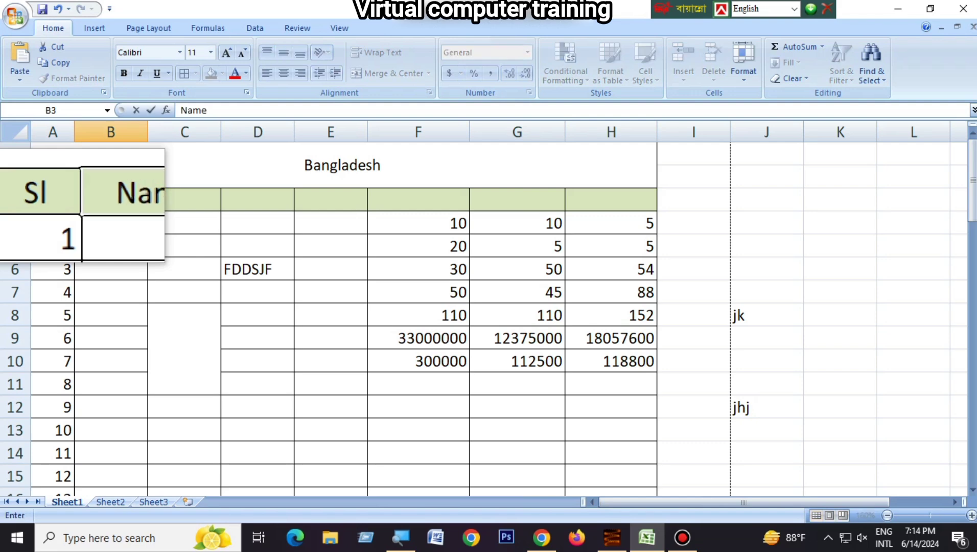
pyautogui.press('Tab')
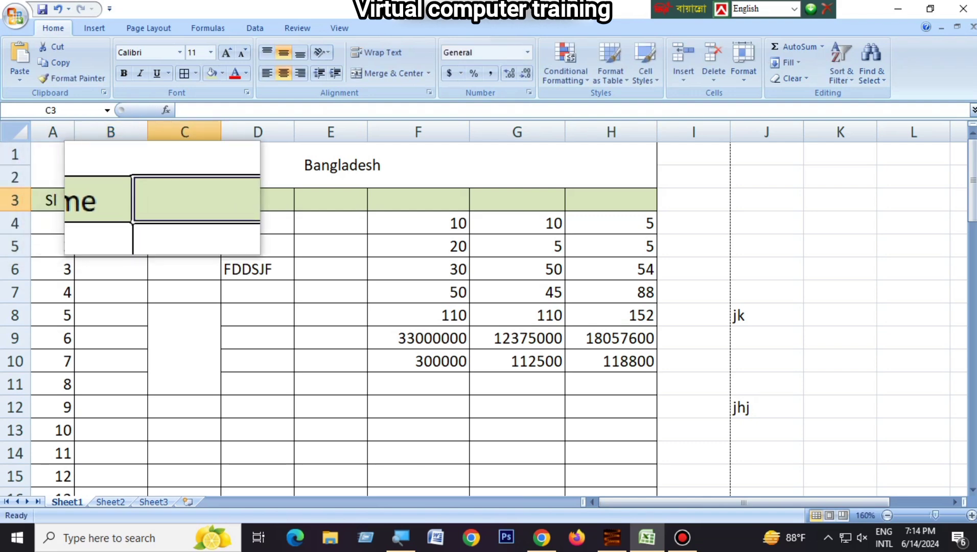
pyautogui.write('S')
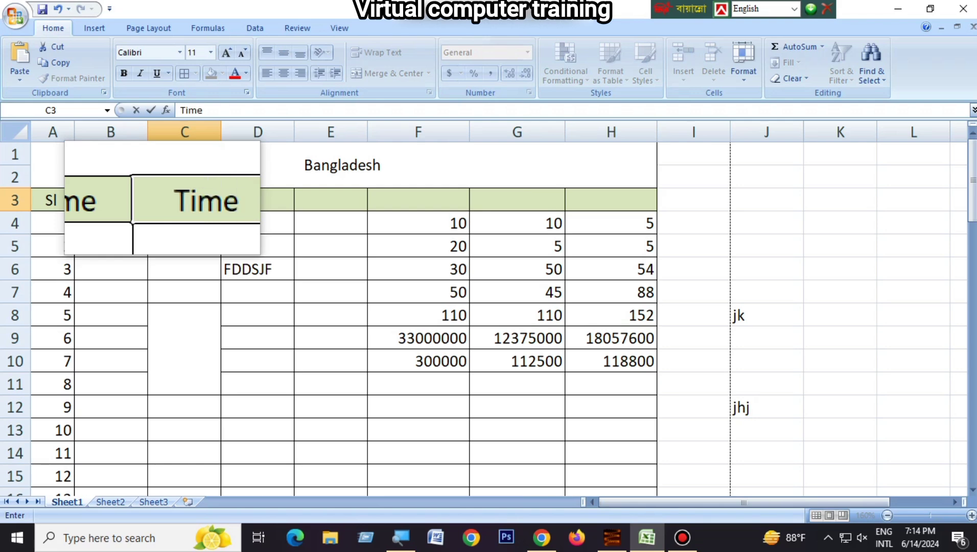
# Step: Type the label 'bangla' in F3 and 'En' in G3
pyautogui.click(465, 207)
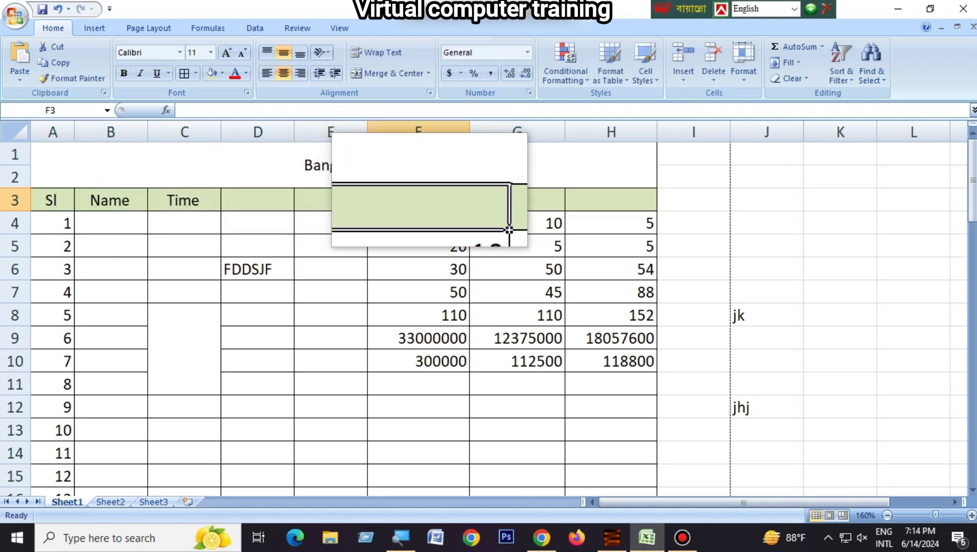
pyautogui.write('bangla')
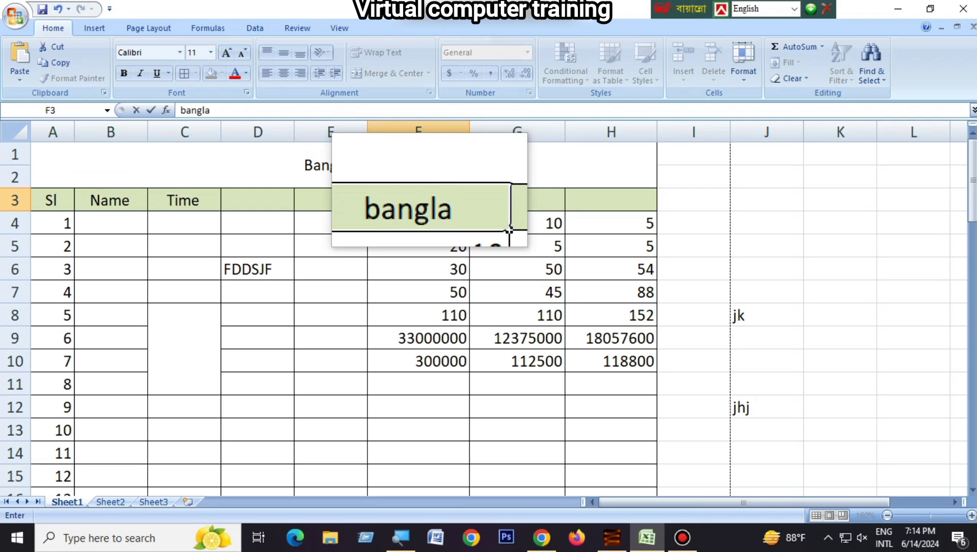
pyautogui.press('Tab')
pyautogui.write('En')
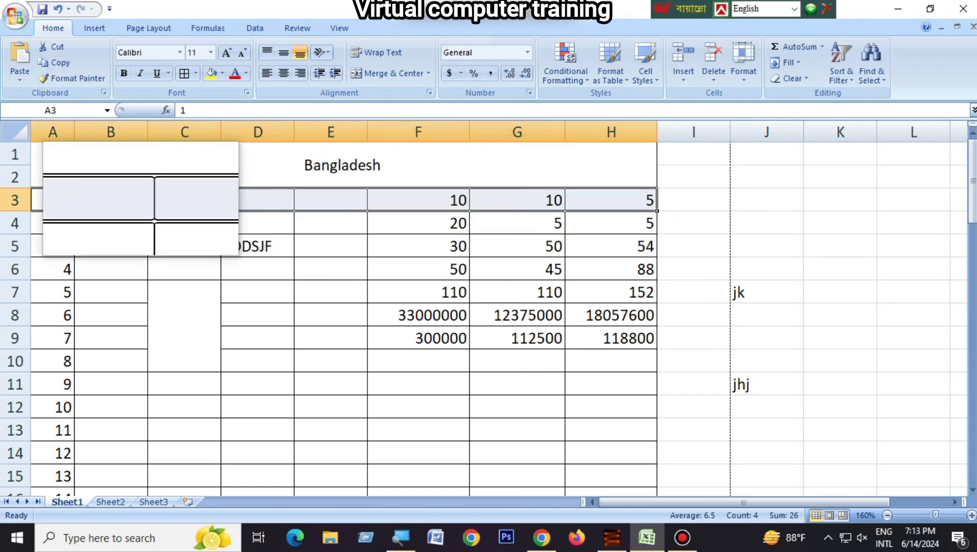
# Step: Insert a blank row 3 above serial 1, then select cells A3 to D3
pyautogui.click(111, 245)
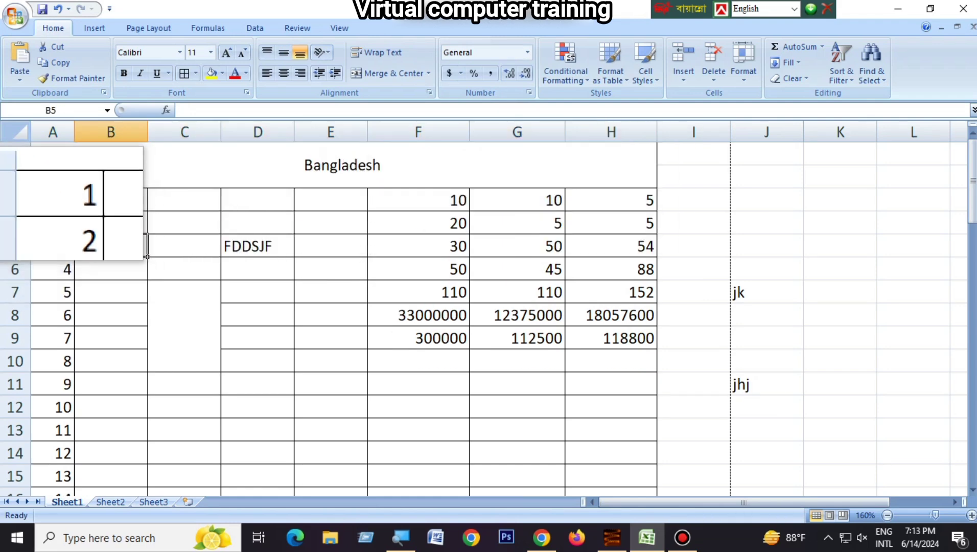
pyautogui.moveTo(56, 205)
pyautogui.mouseDown()
pyautogui.moveTo(563, 231)
pyautogui.moveTo(568, 209)
pyautogui.mouseUp()
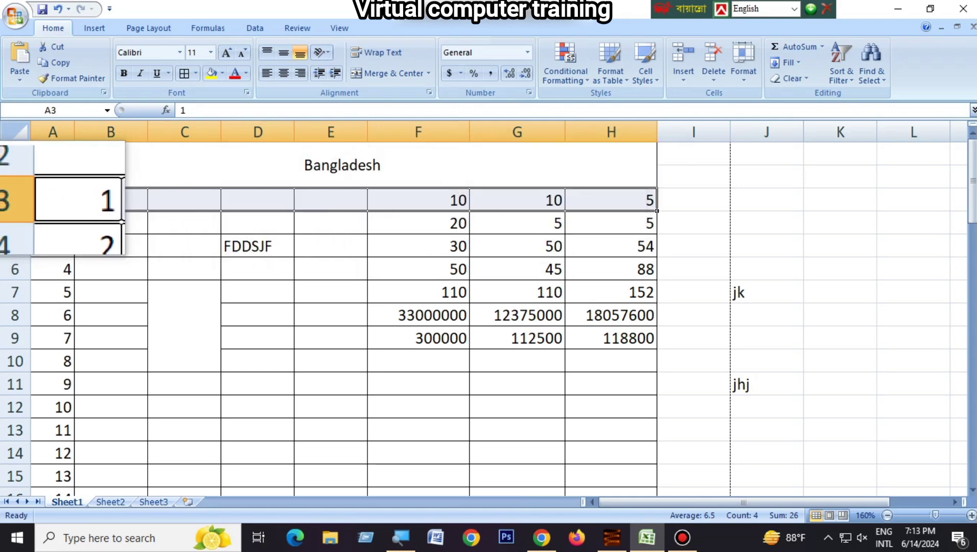
pyautogui.rightClick(20, 199)
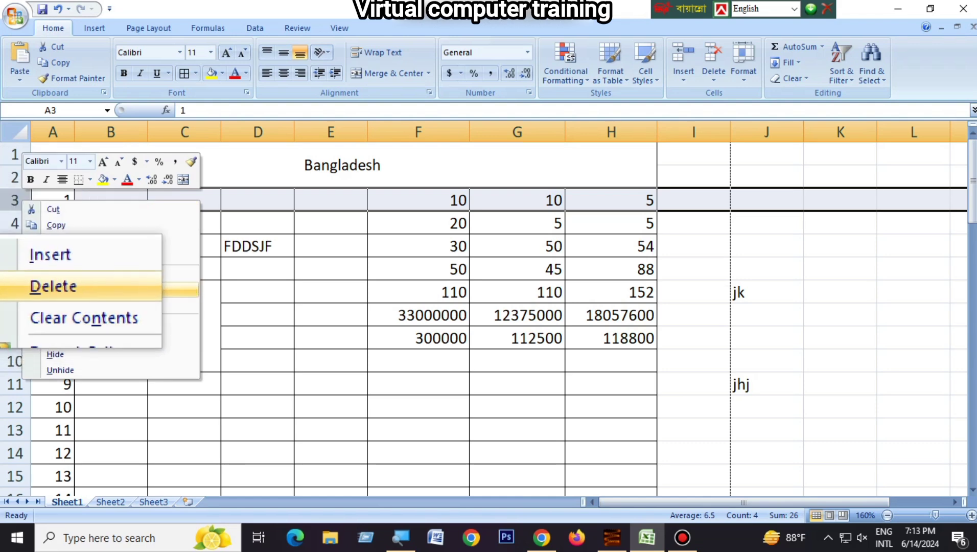
pyautogui.click(71, 273)
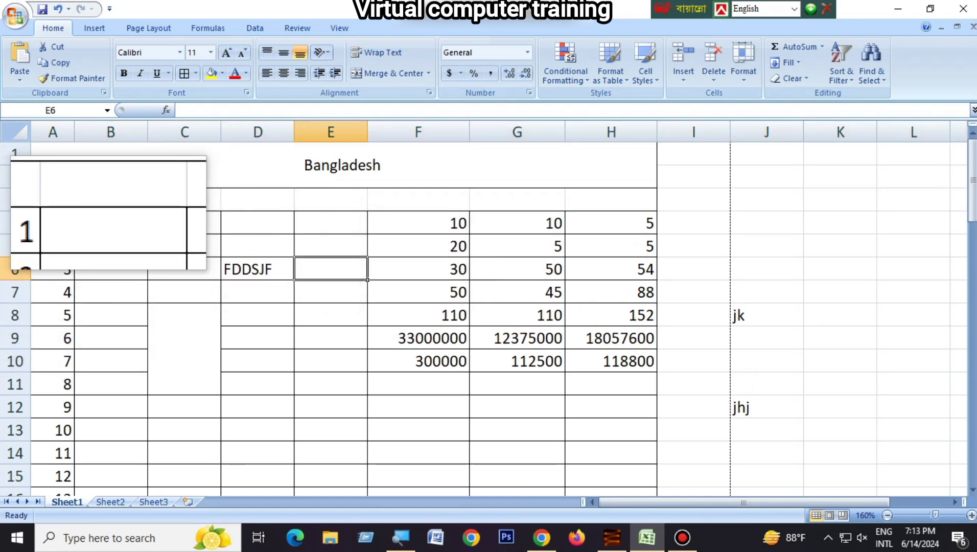
pyautogui.moveTo(51, 200); pyautogui.dragTo(123, 200)
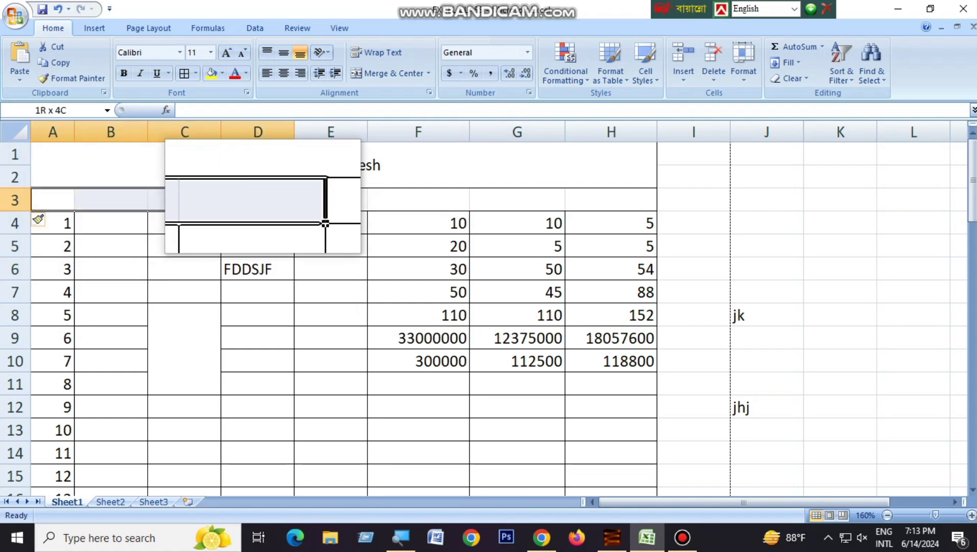
pyautogui.click(184, 246)
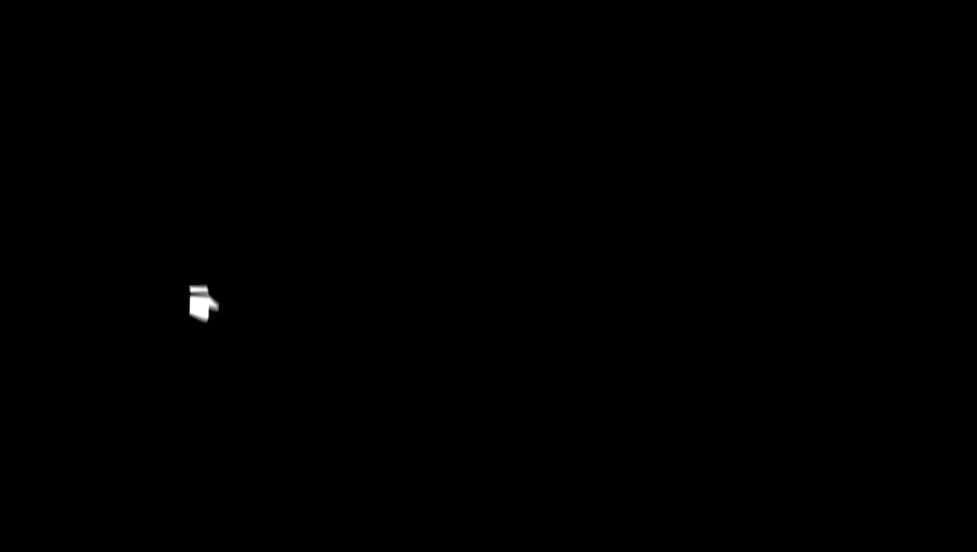